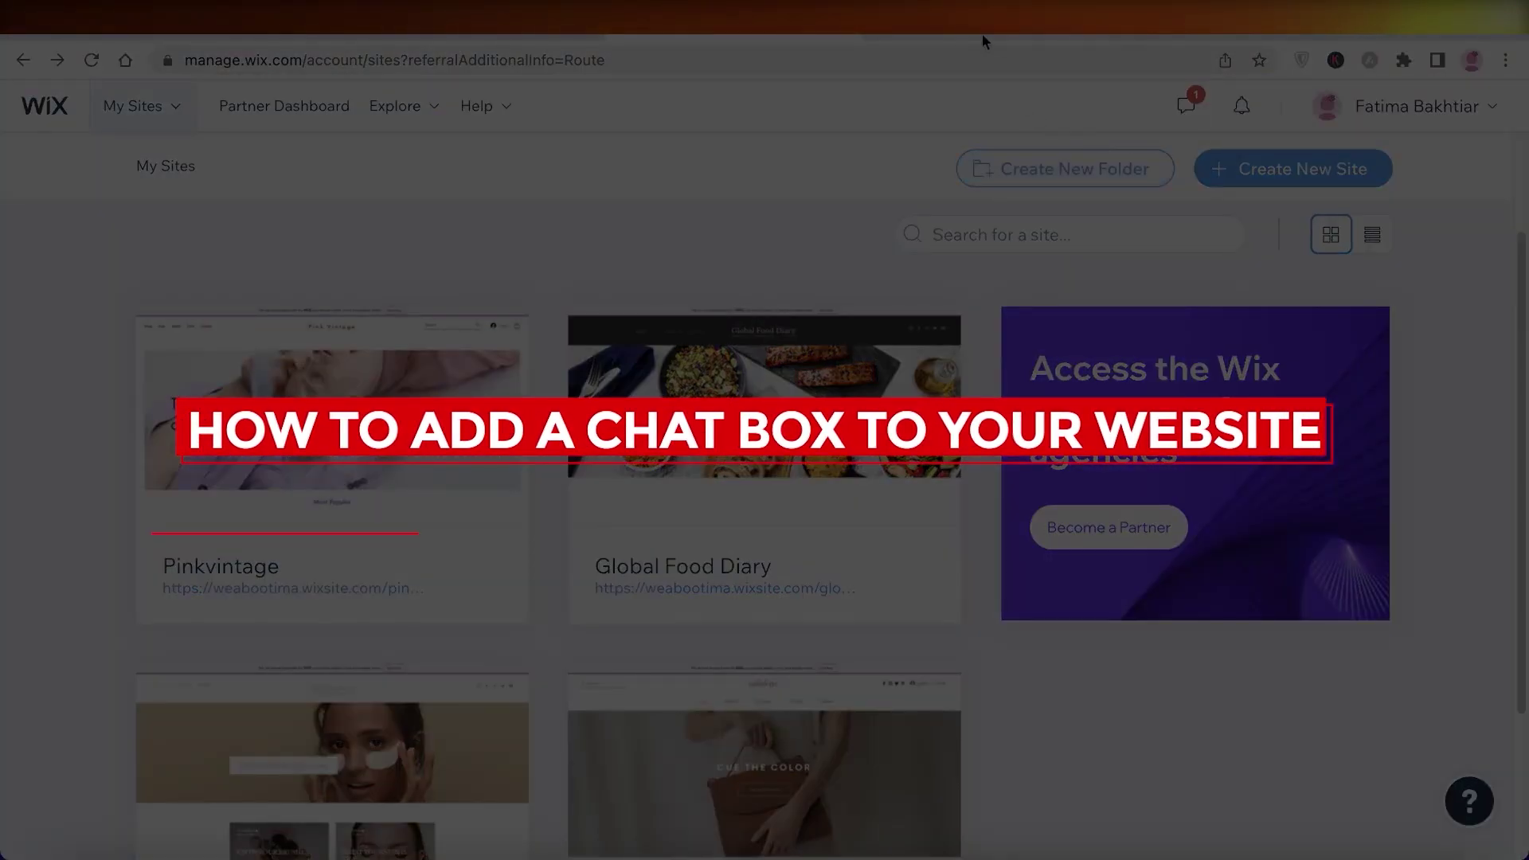
Open the live Pinkvintage site and scroll through its home page
{"action": "left_click", "coordinate": [982, 33]}
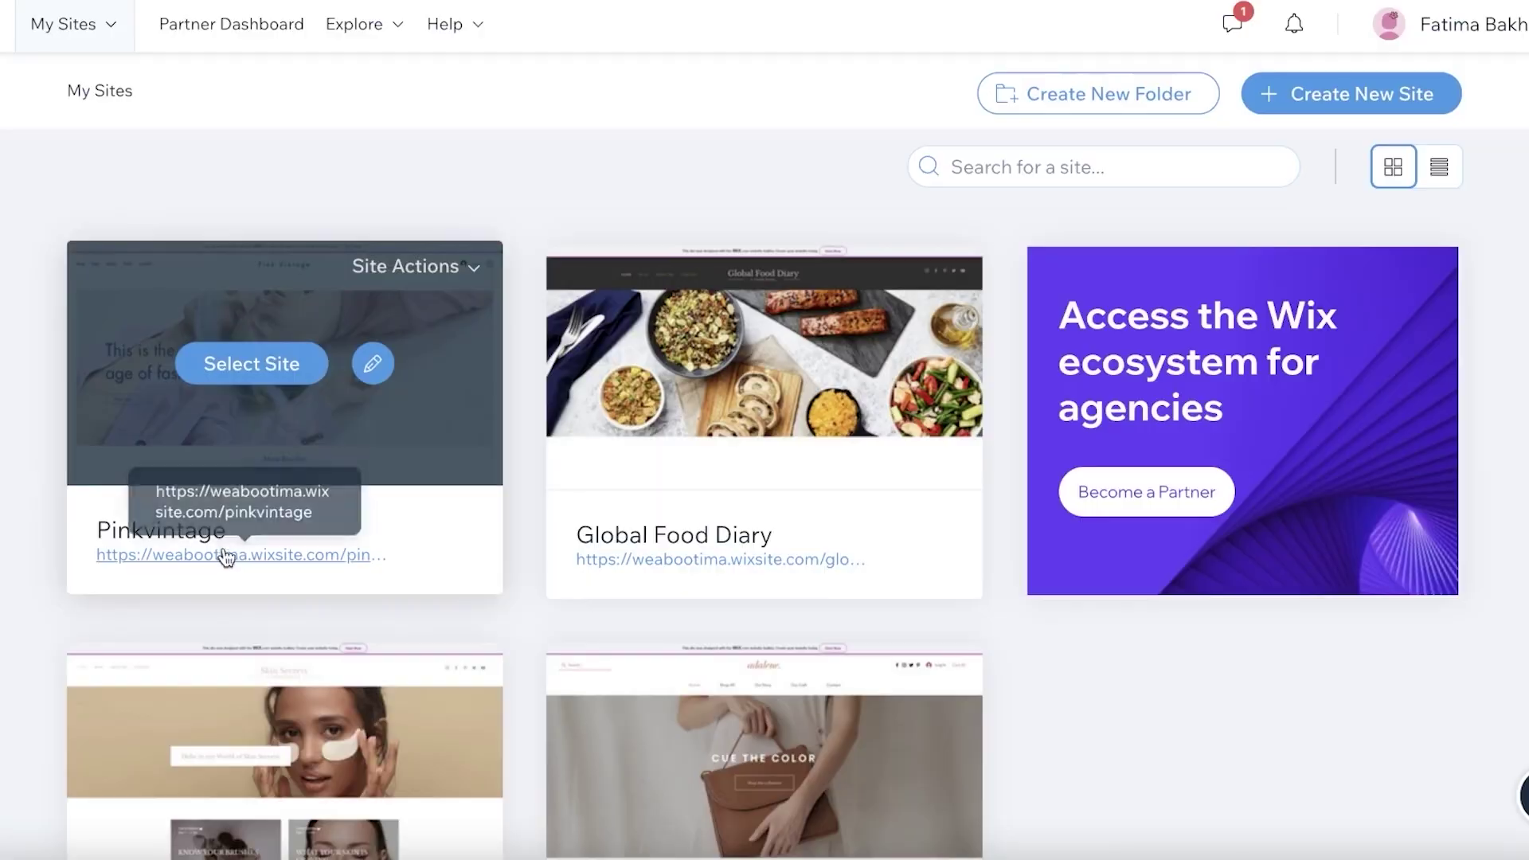
{"action": "left_click", "coordinate": [227, 555]}
{"action": "scroll", "coordinate": [765, 319], "scroll_direction": "down", "scroll_amount": 3}
{"action": "scroll", "coordinate": [749, 239], "scroll_direction": "up", "scroll_amount": 3}
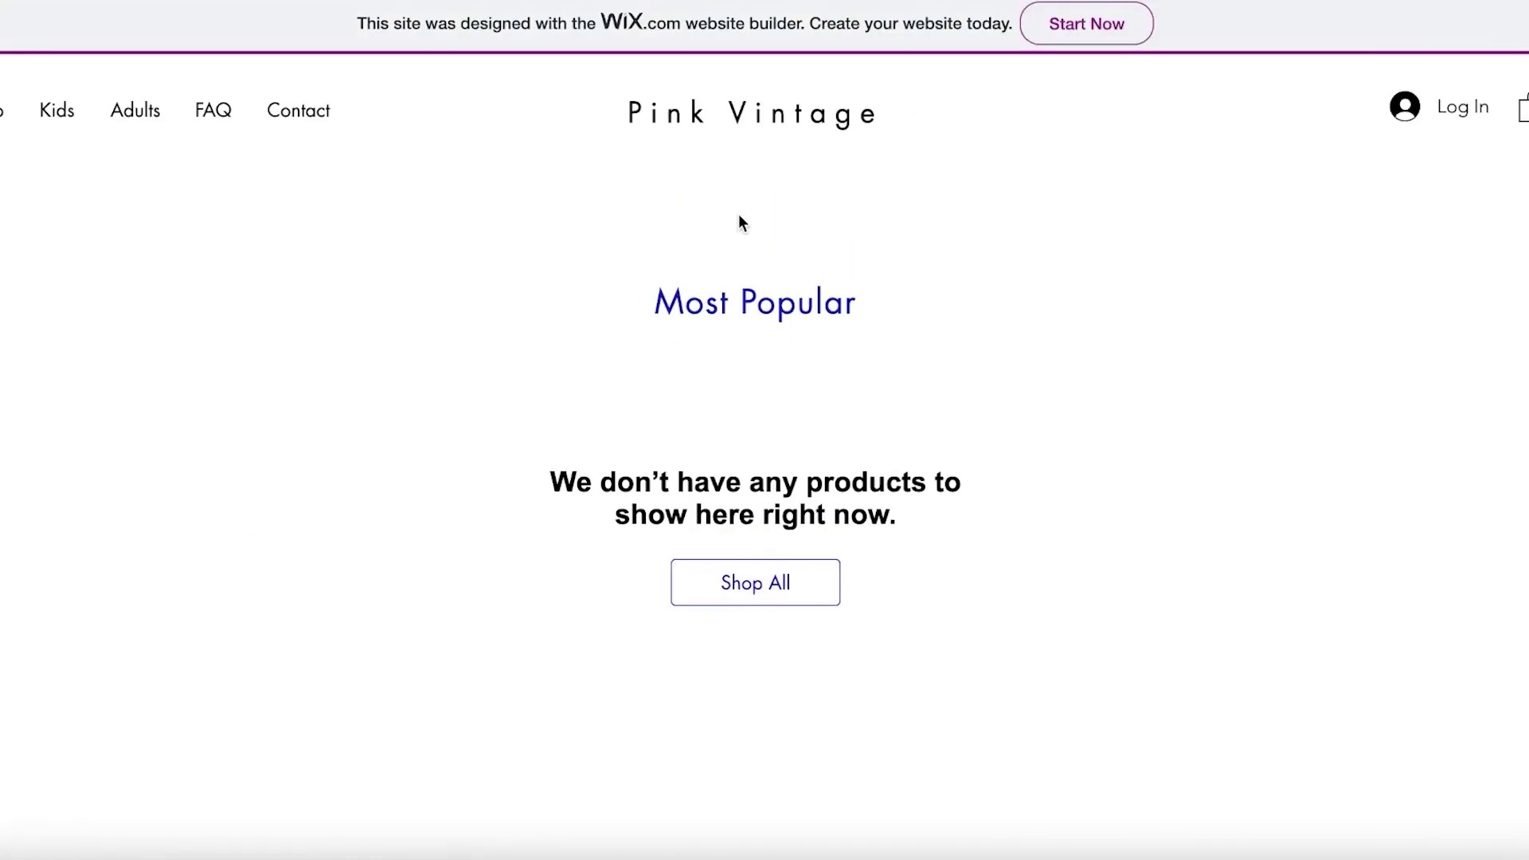
{"action": "scroll", "coordinate": [720, 239], "scroll_direction": "down", "scroll_amount": 1}
{"action": "scroll", "coordinate": [771, 256], "scroll_direction": "up", "scroll_amount": 1}
{"action": "scroll", "coordinate": [1014, 249], "scroll_direction": "down", "scroll_amount": 2}
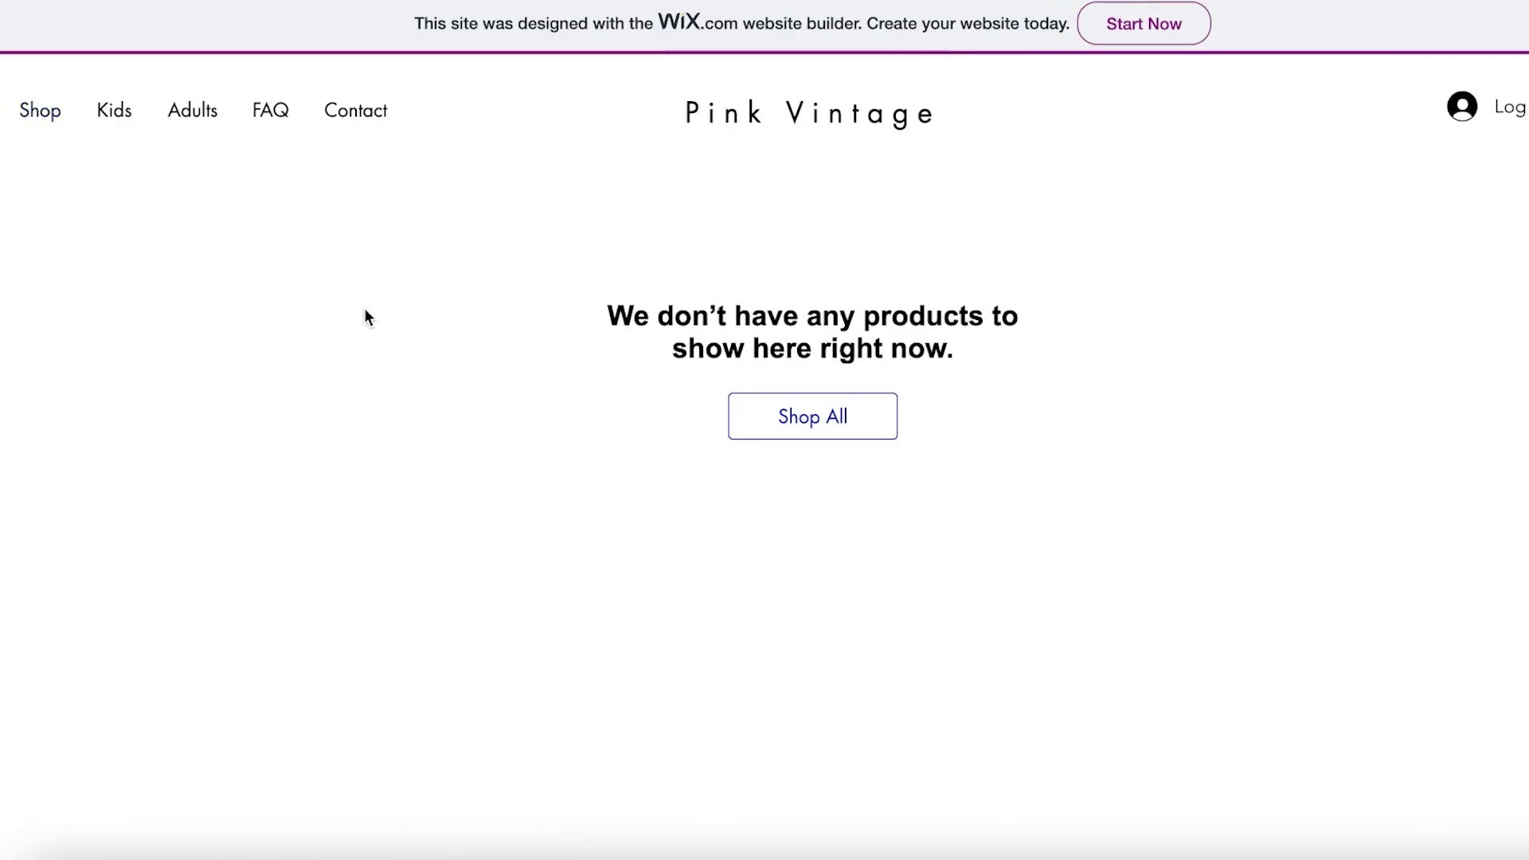
Browse the Adults products page on the live Pinkvintage site
{"action": "left_click", "coordinate": [192, 112]}
{"action": "scroll", "coordinate": [387, 314], "scroll_direction": "down", "scroll_amount": 3}
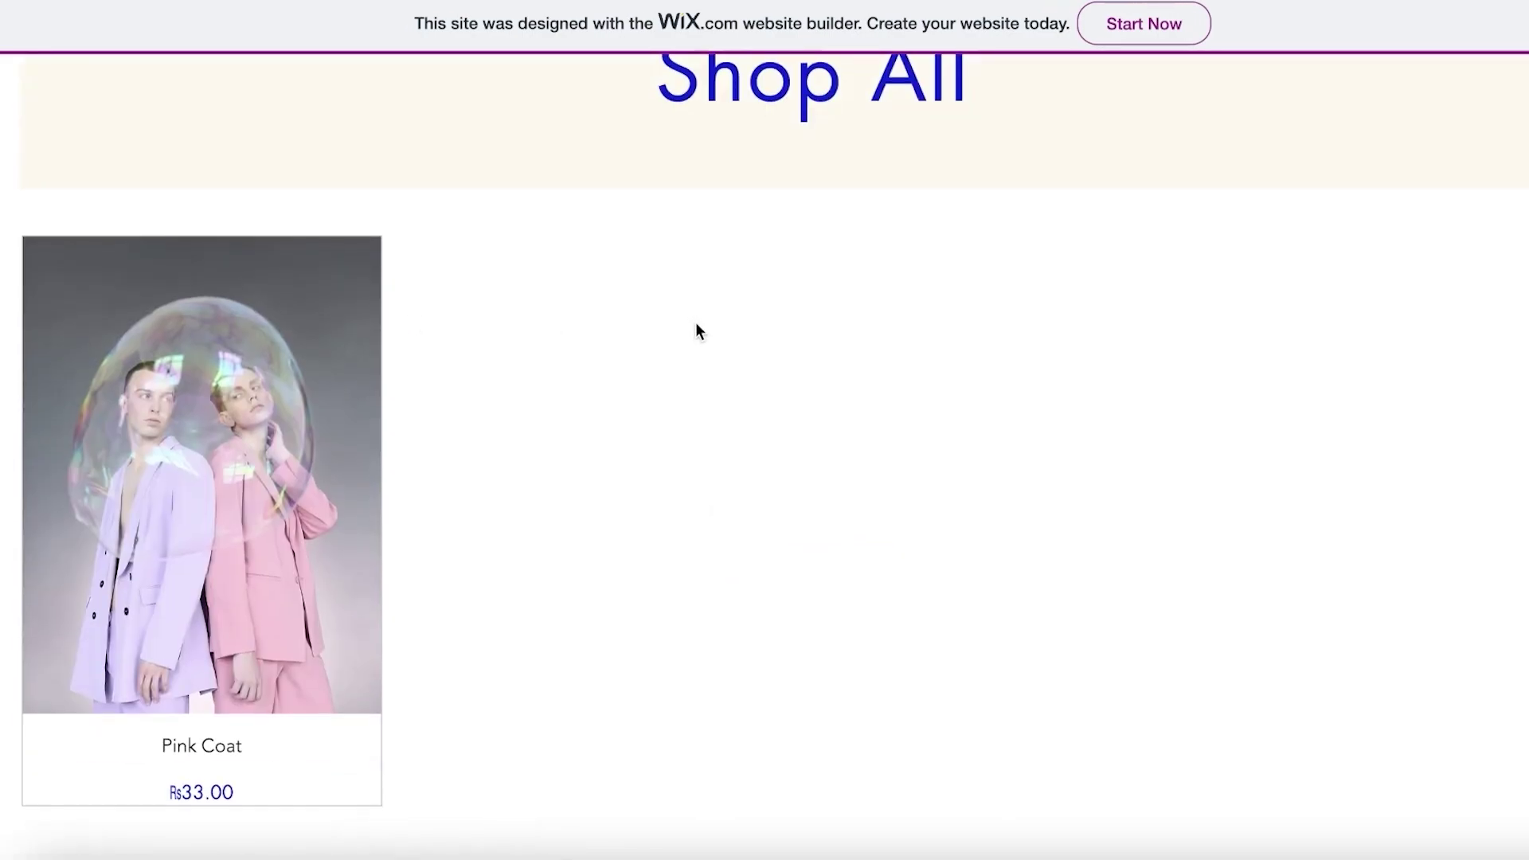
{"action": "scroll", "coordinate": [717, 339], "scroll_direction": "down", "scroll_amount": 7}
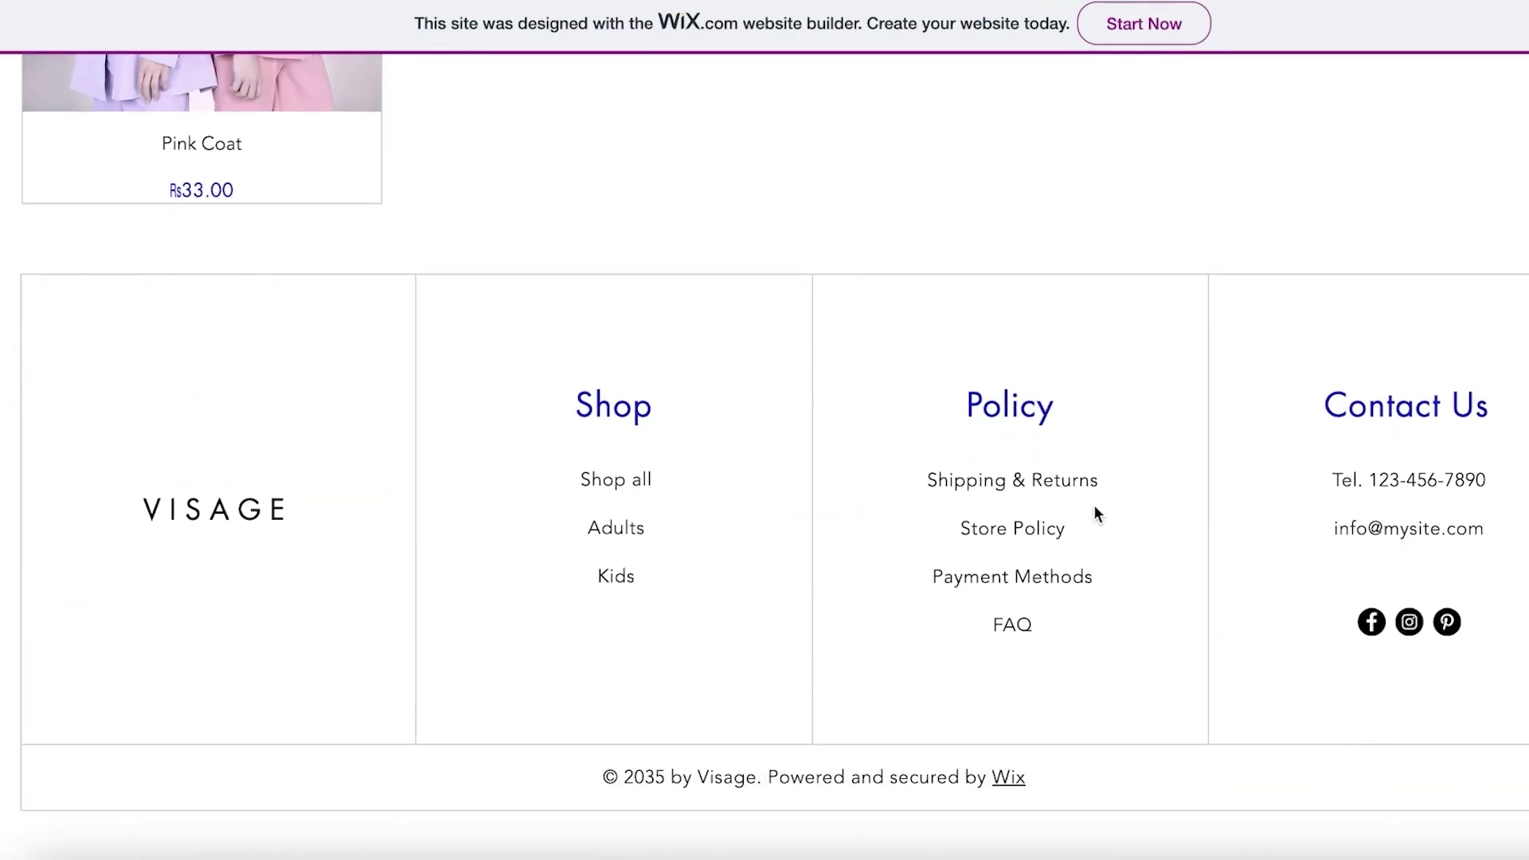
{"action": "scroll", "coordinate": [1094, 505], "scroll_direction": "up", "scroll_amount": 7}
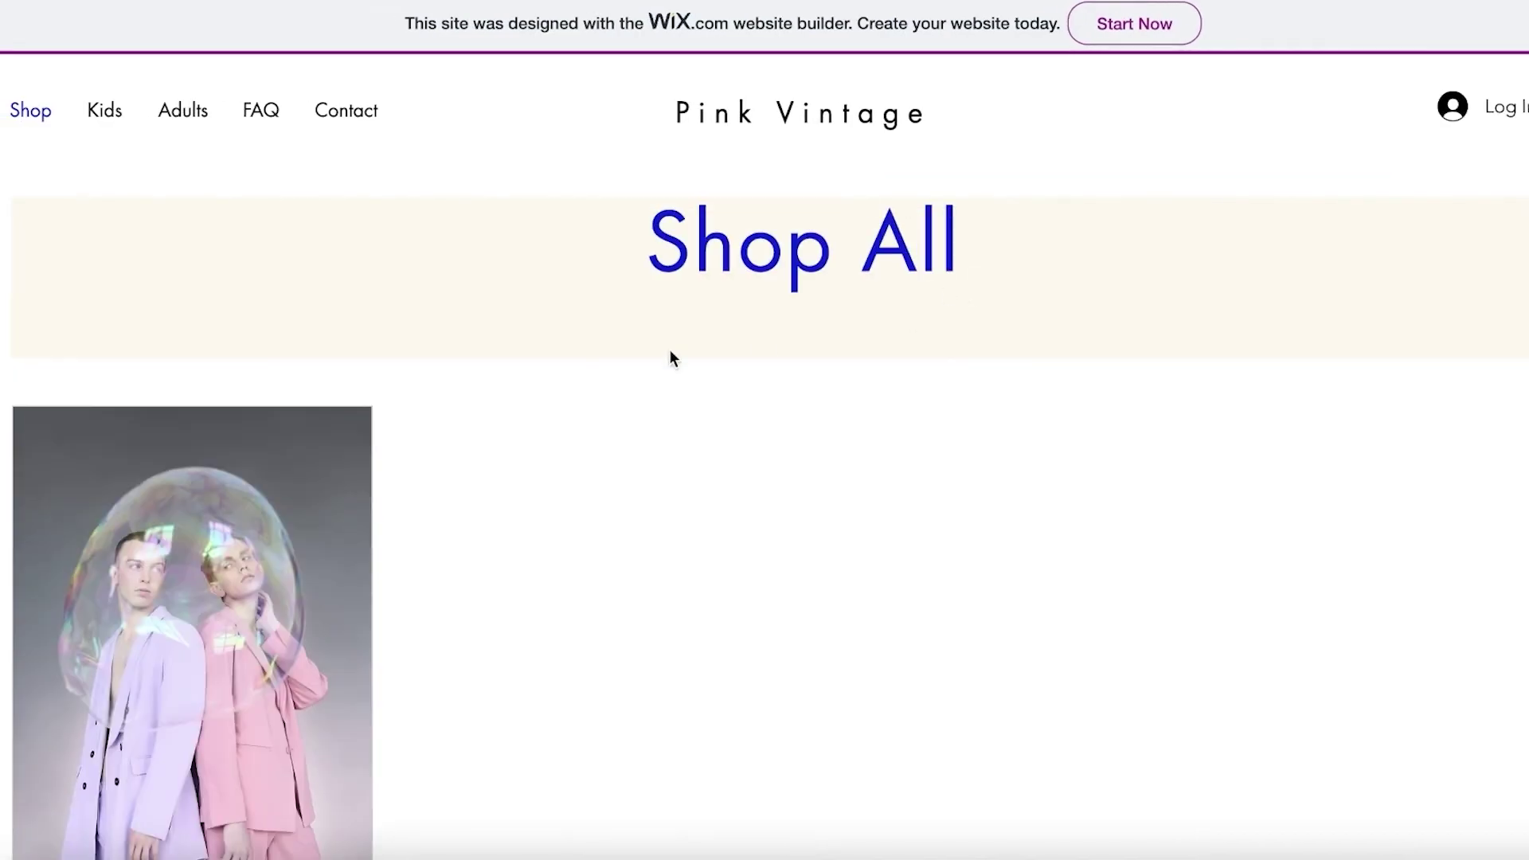
{"action": "scroll", "coordinate": [669, 355], "scroll_direction": "down", "scroll_amount": 5}
{"action": "scroll", "coordinate": [578, 236], "scroll_direction": "up", "scroll_amount": 3}
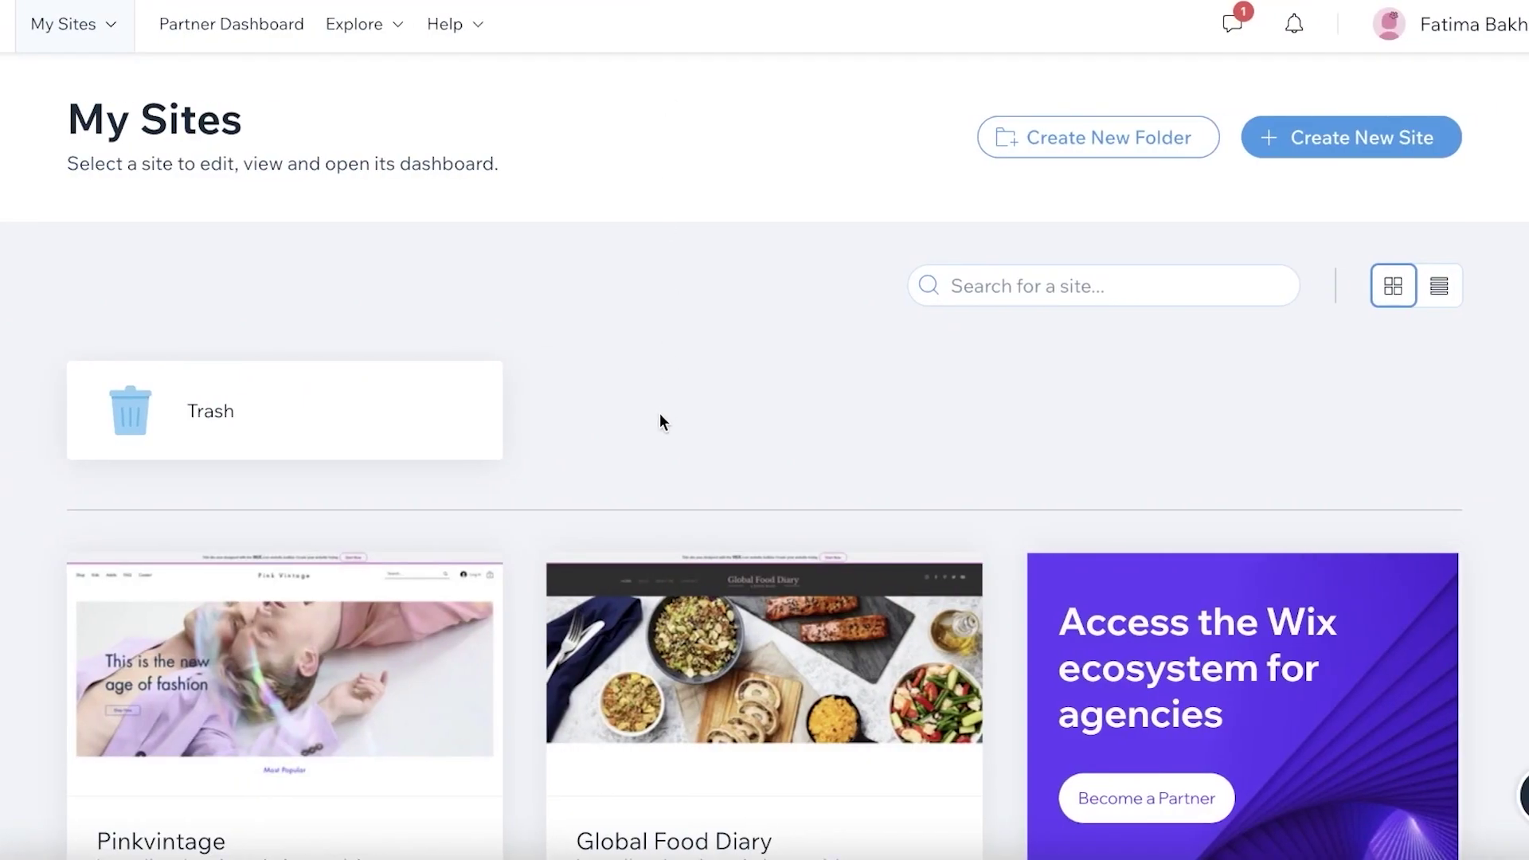
Edit the Pinkvintage site from its My Sites card in the Wix Editor
{"action": "scroll", "coordinate": [659, 387], "scroll_direction": "down", "scroll_amount": 3}
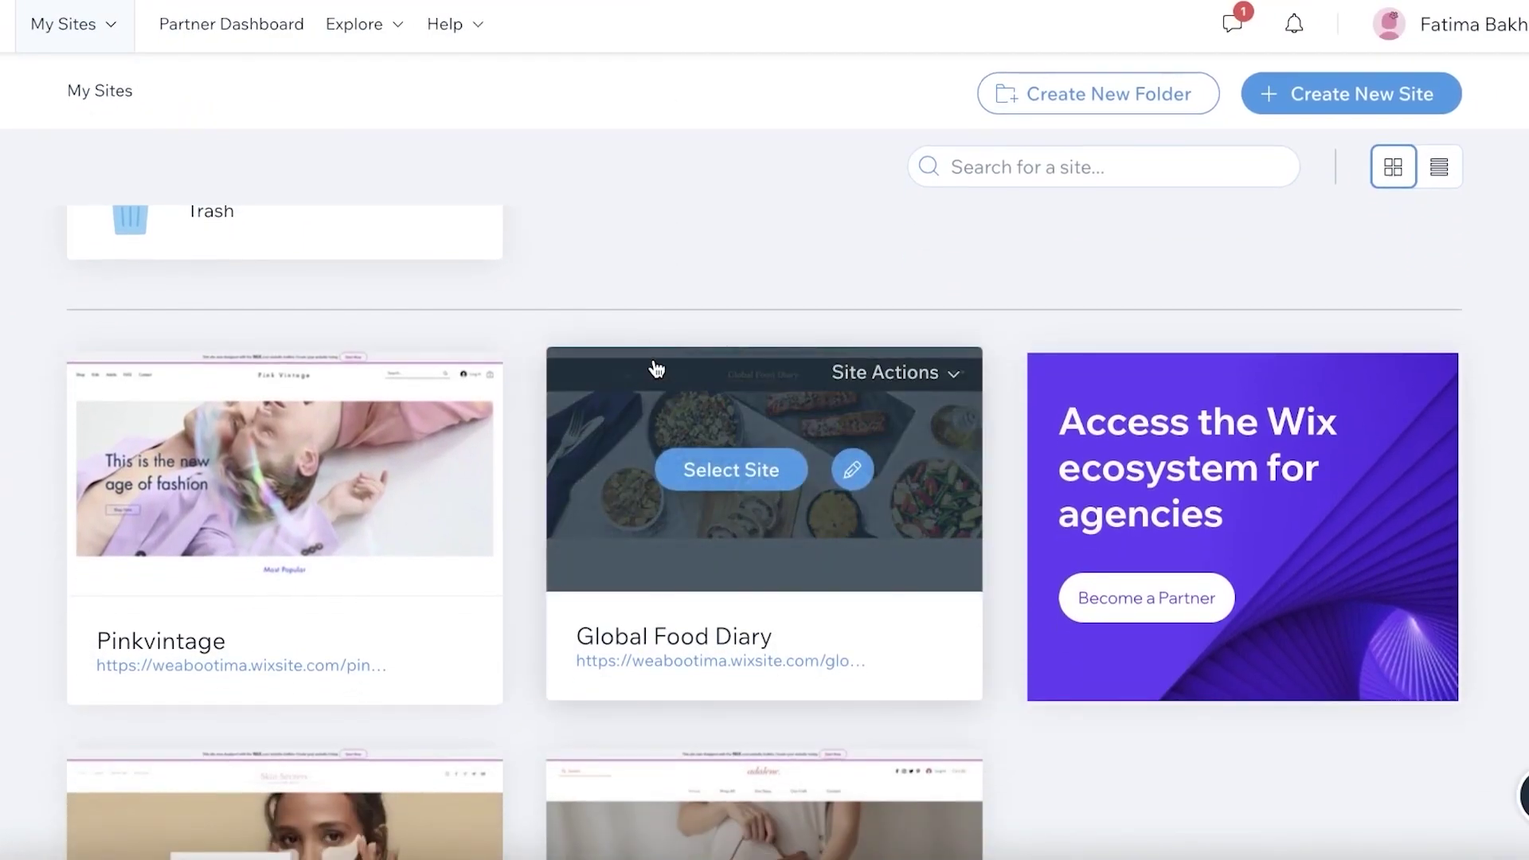
{"action": "mouse_move", "coordinate": [297, 522]}
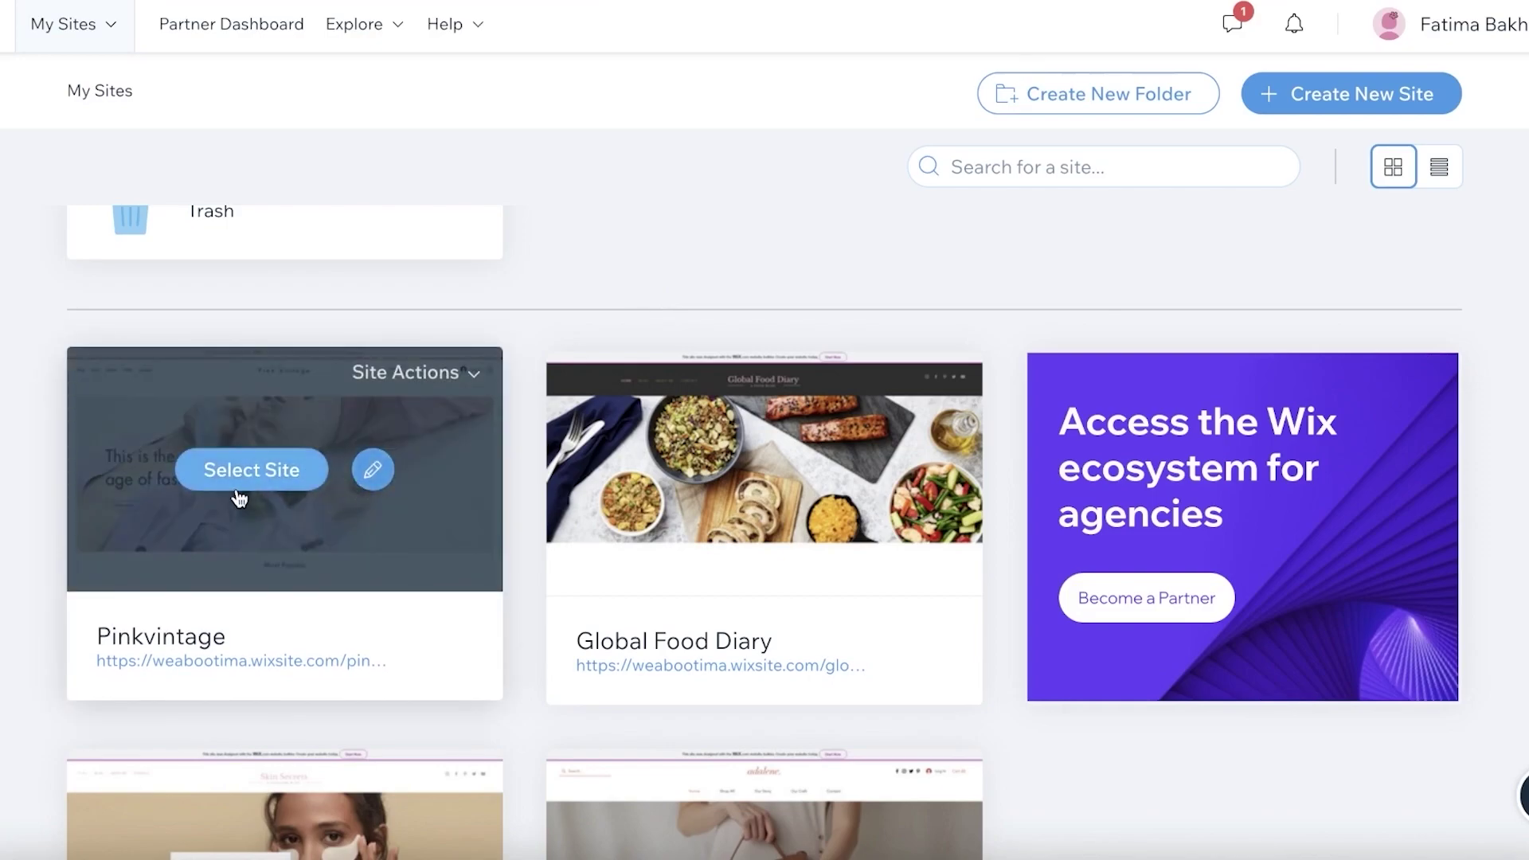
{"action": "left_click", "coordinate": [371, 472]}
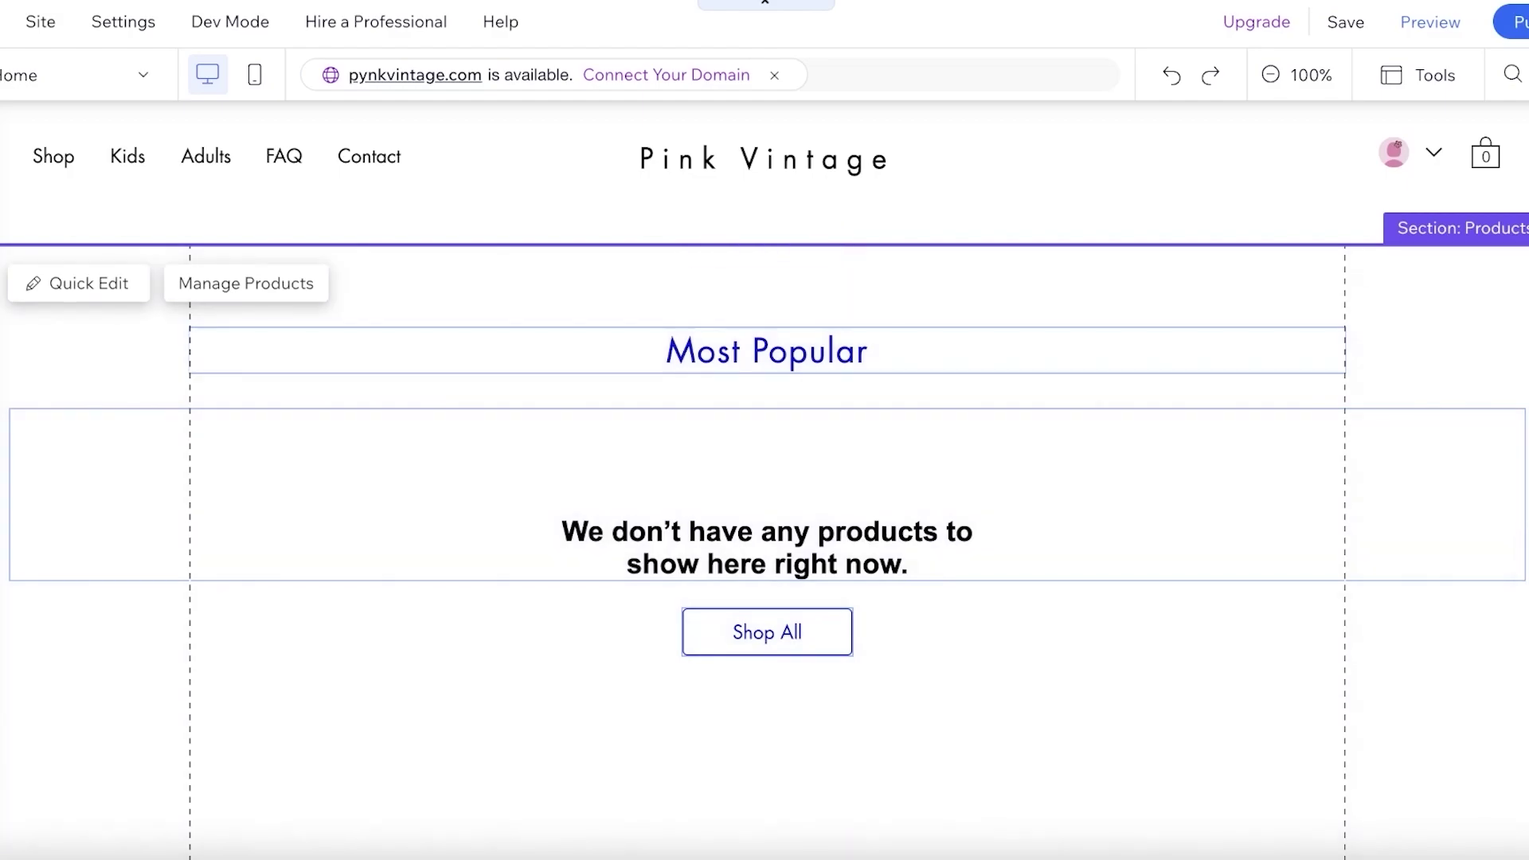
{"action": "scroll", "coordinate": [1494, 481], "scroll_direction": "down", "scroll_amount": 10}
Move the blank section above the products and fill it with the Welcome template section
{"action": "left_click", "coordinate": [1522, 366]}
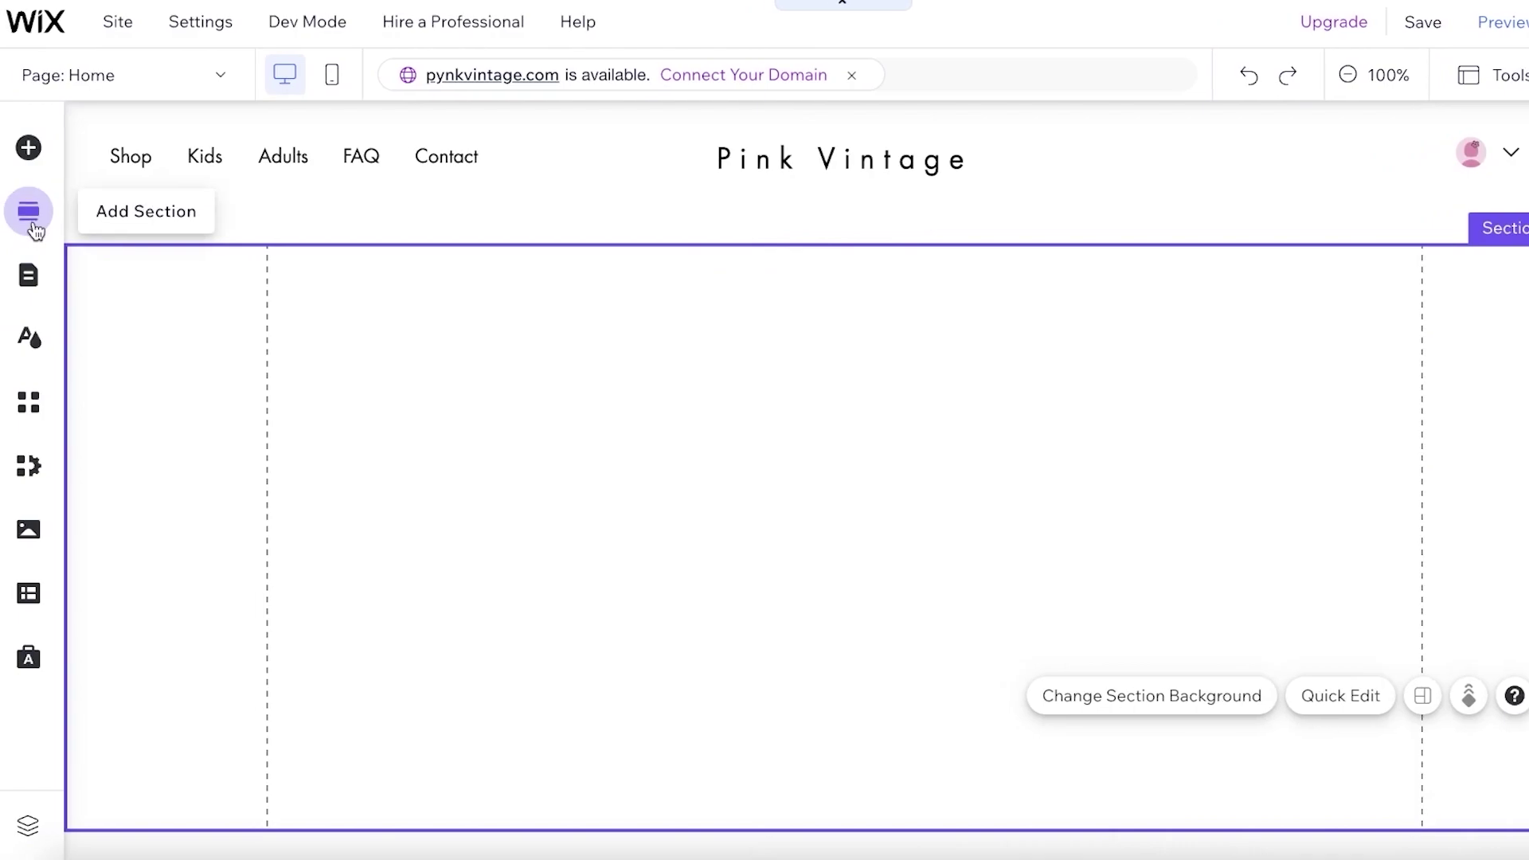
{"action": "left_click", "coordinate": [30, 213]}
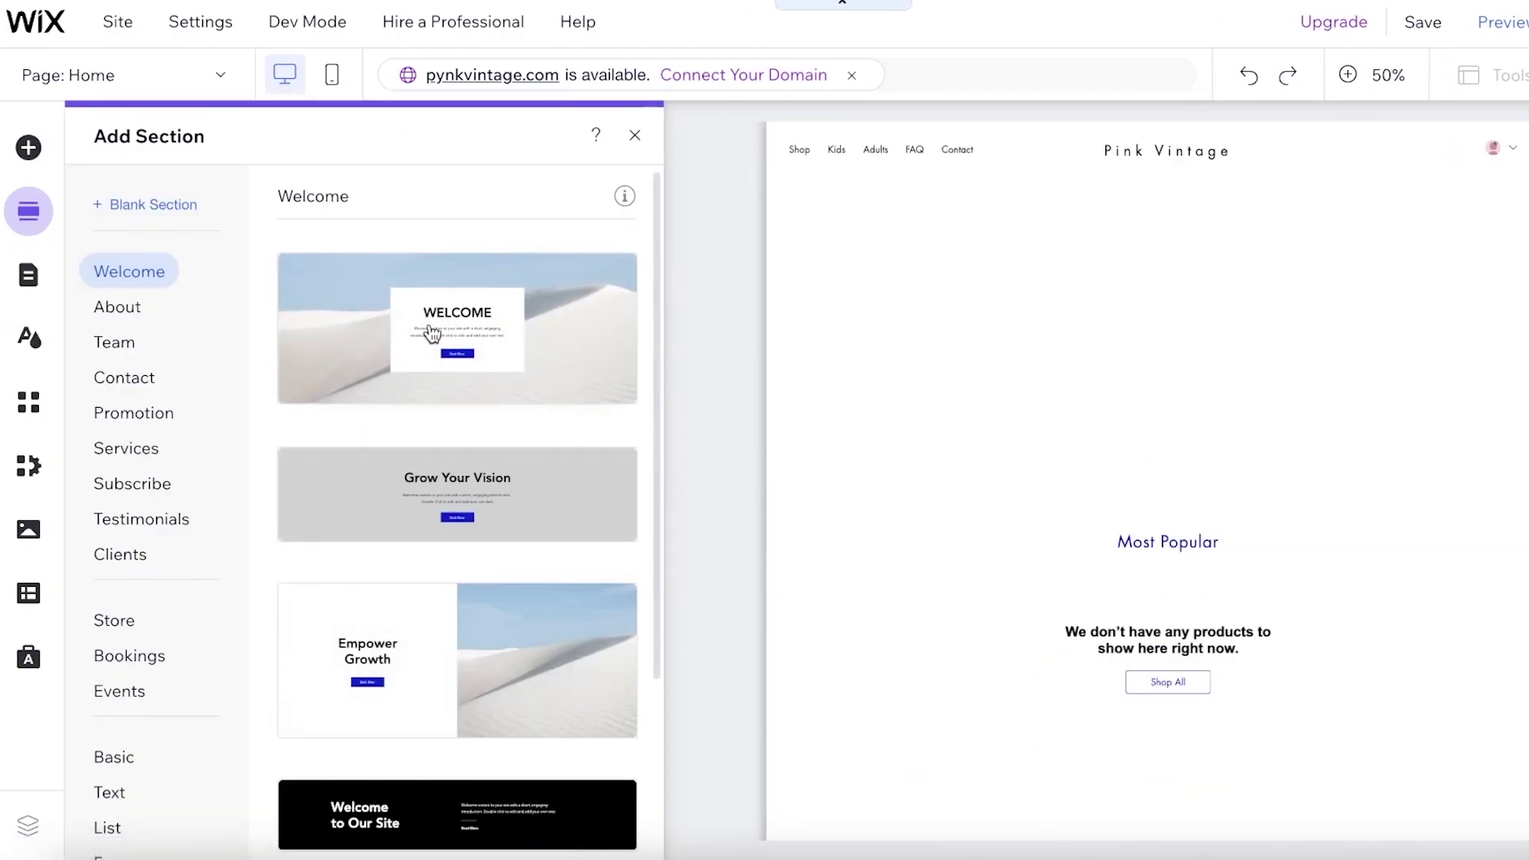
{"action": "left_click", "coordinate": [458, 327]}
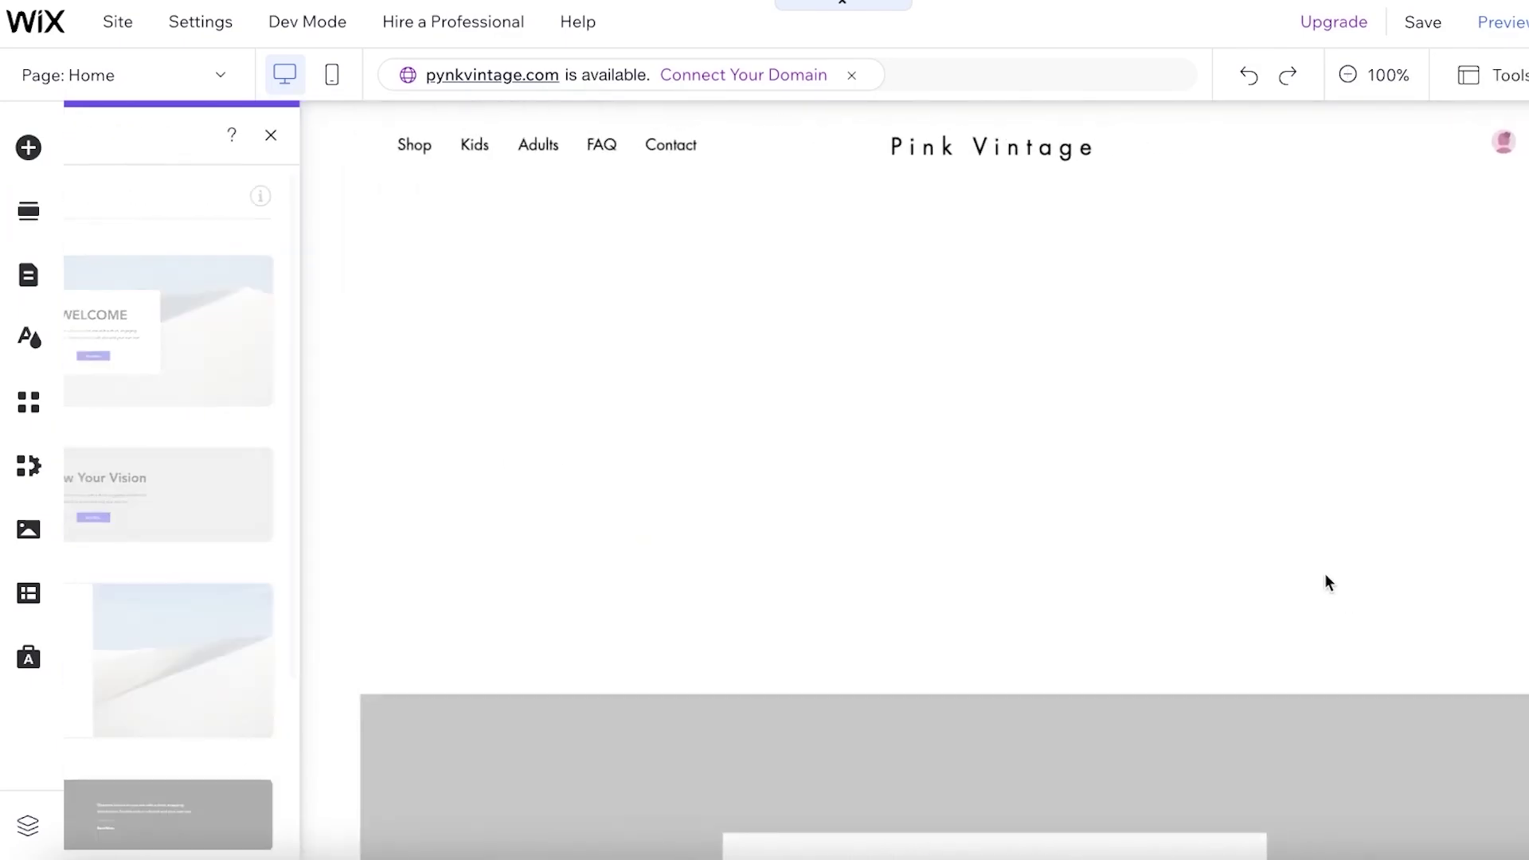
{"action": "scroll", "coordinate": [1182, 458], "scroll_direction": "down", "scroll_amount": 5}
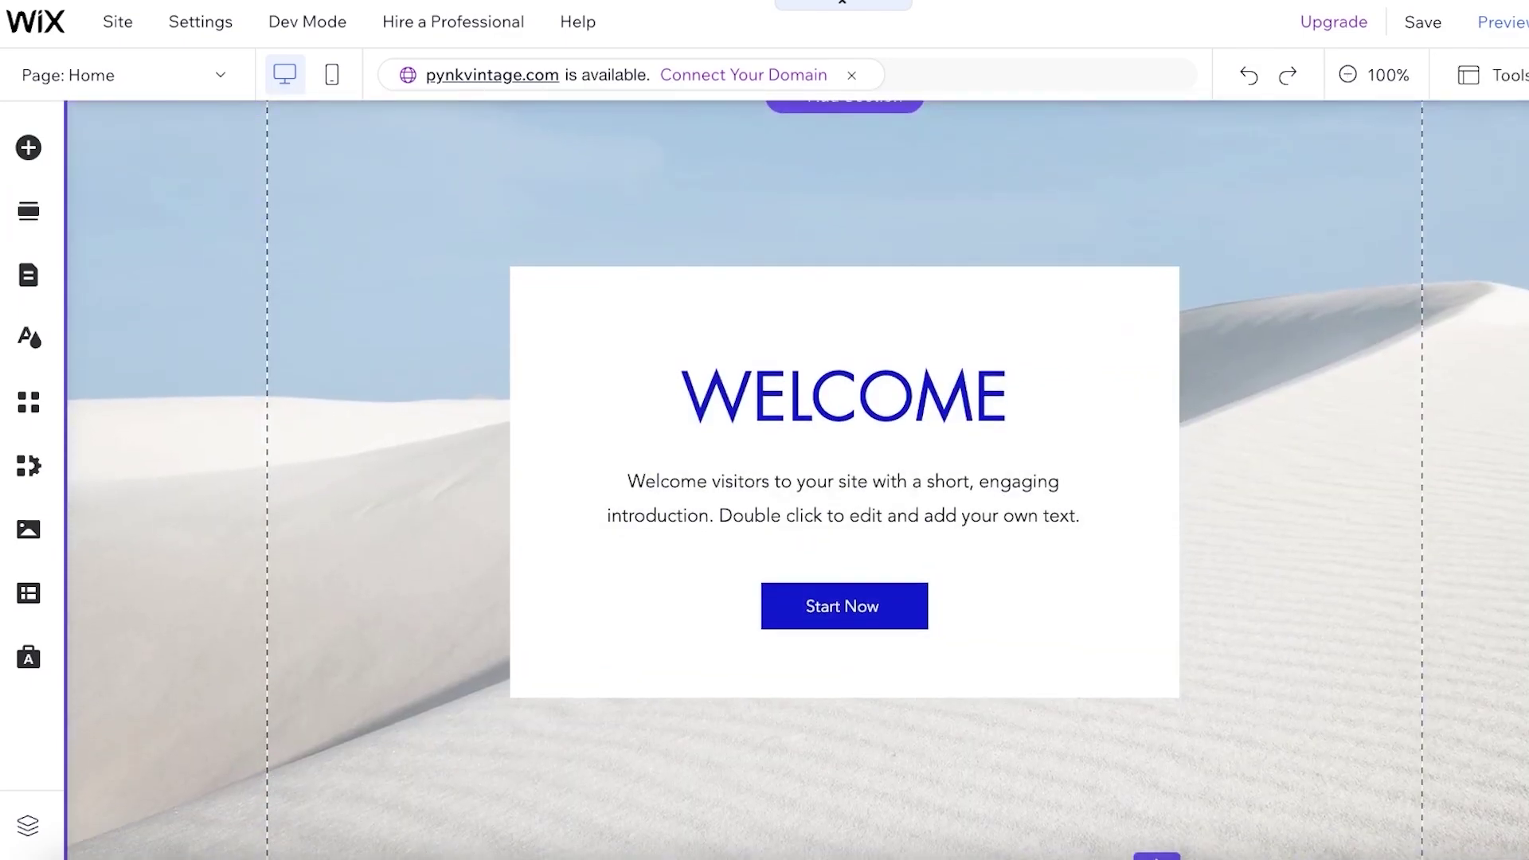
{"action": "scroll", "coordinate": [1380, 601], "scroll_direction": "up", "scroll_amount": 2}
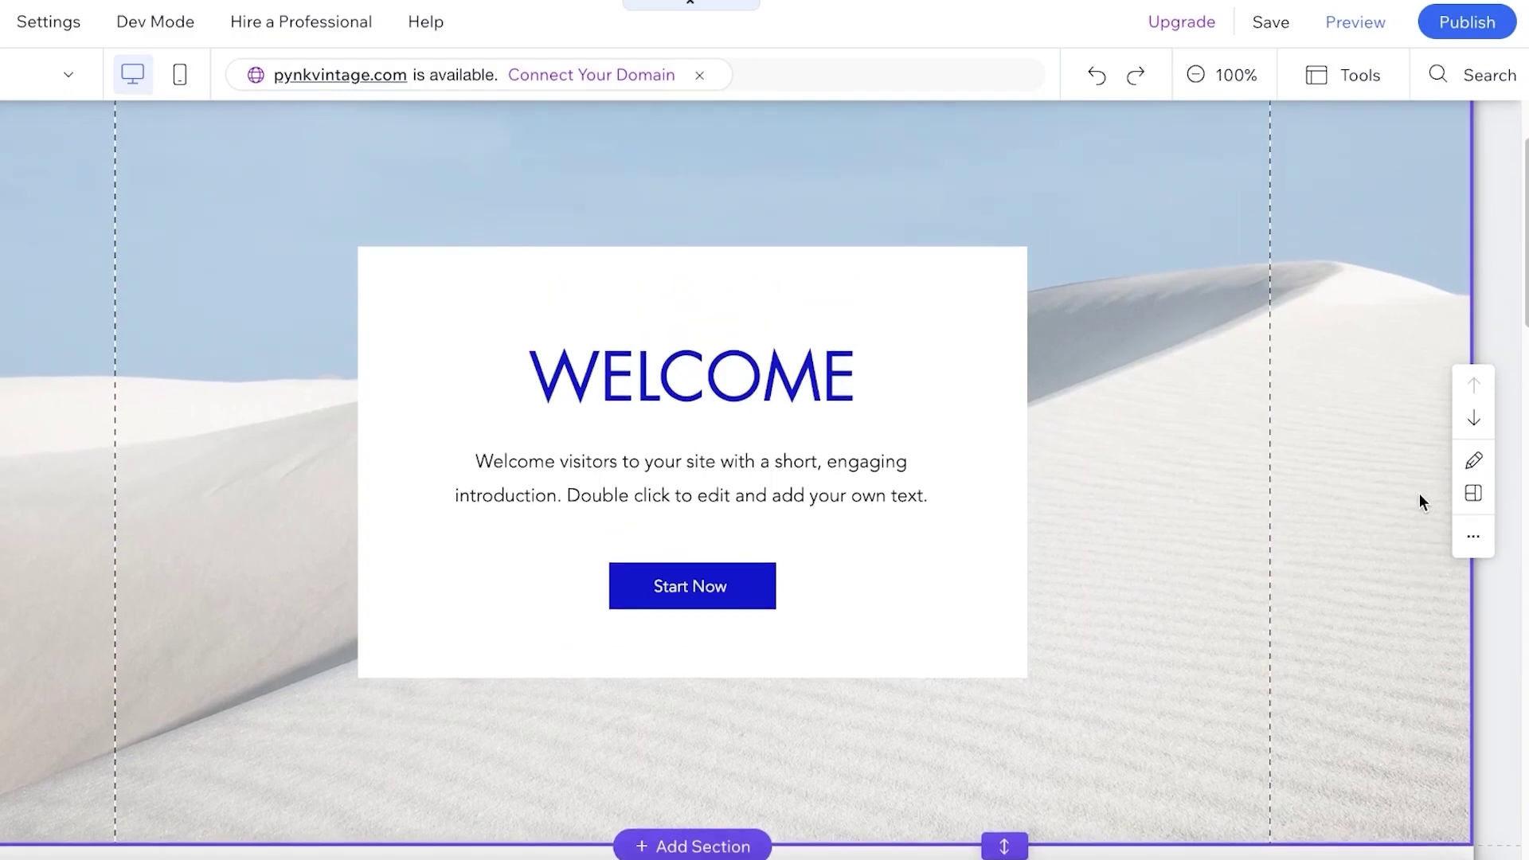
{"action": "scroll", "coordinate": [1418, 495], "scroll_direction": "down", "scroll_amount": 6}
{"action": "scroll", "coordinate": [1416, 561], "scroll_direction": "up", "scroll_amount": 10}
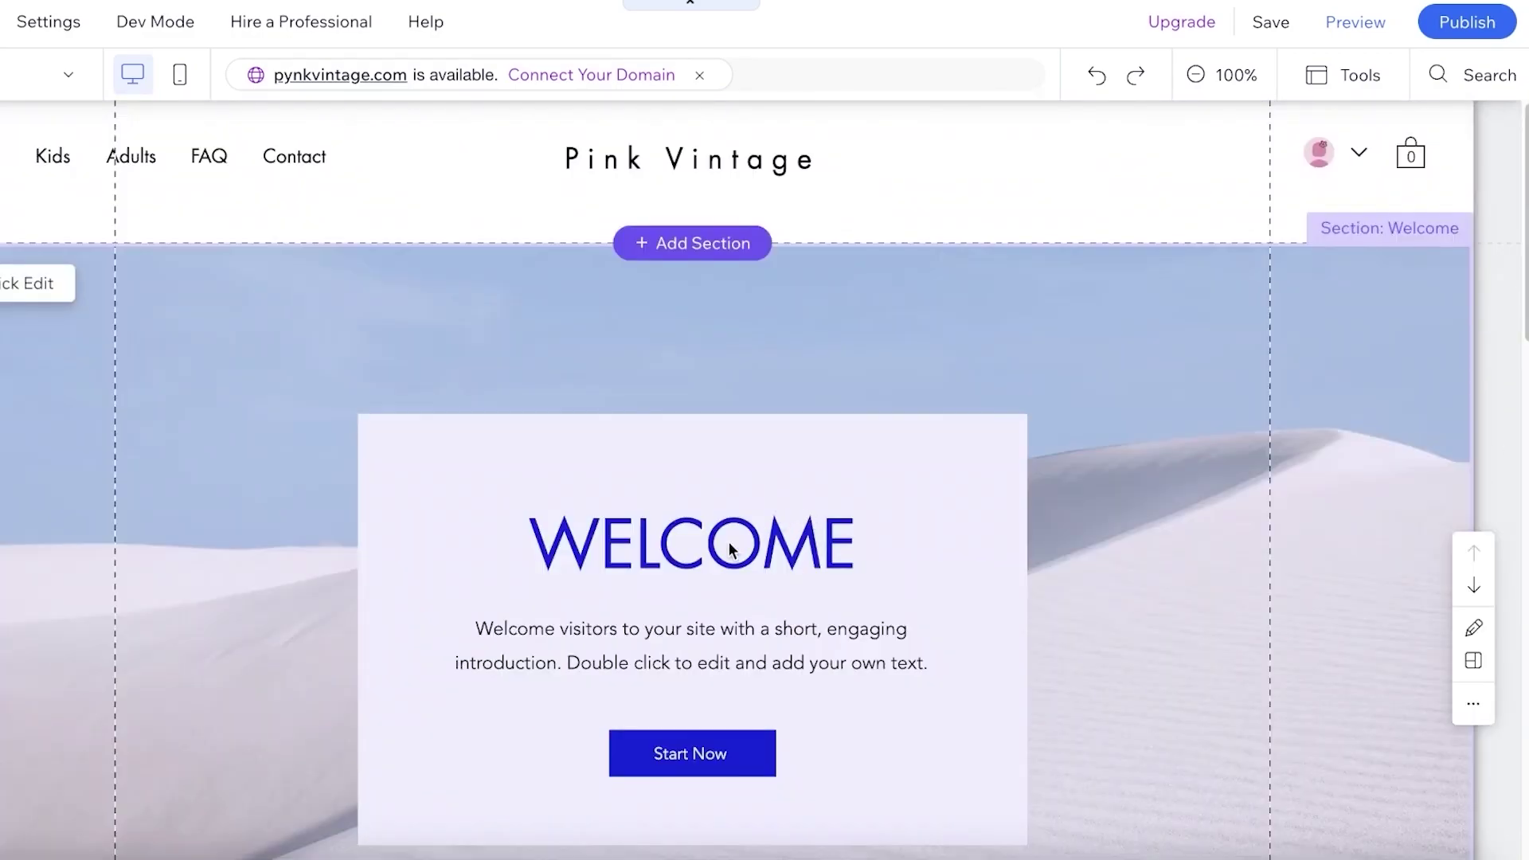
Search the image library for 'fashion' and set Fashion Photography as the Welcome section background
{"action": "left_click", "coordinate": [1243, 477]}
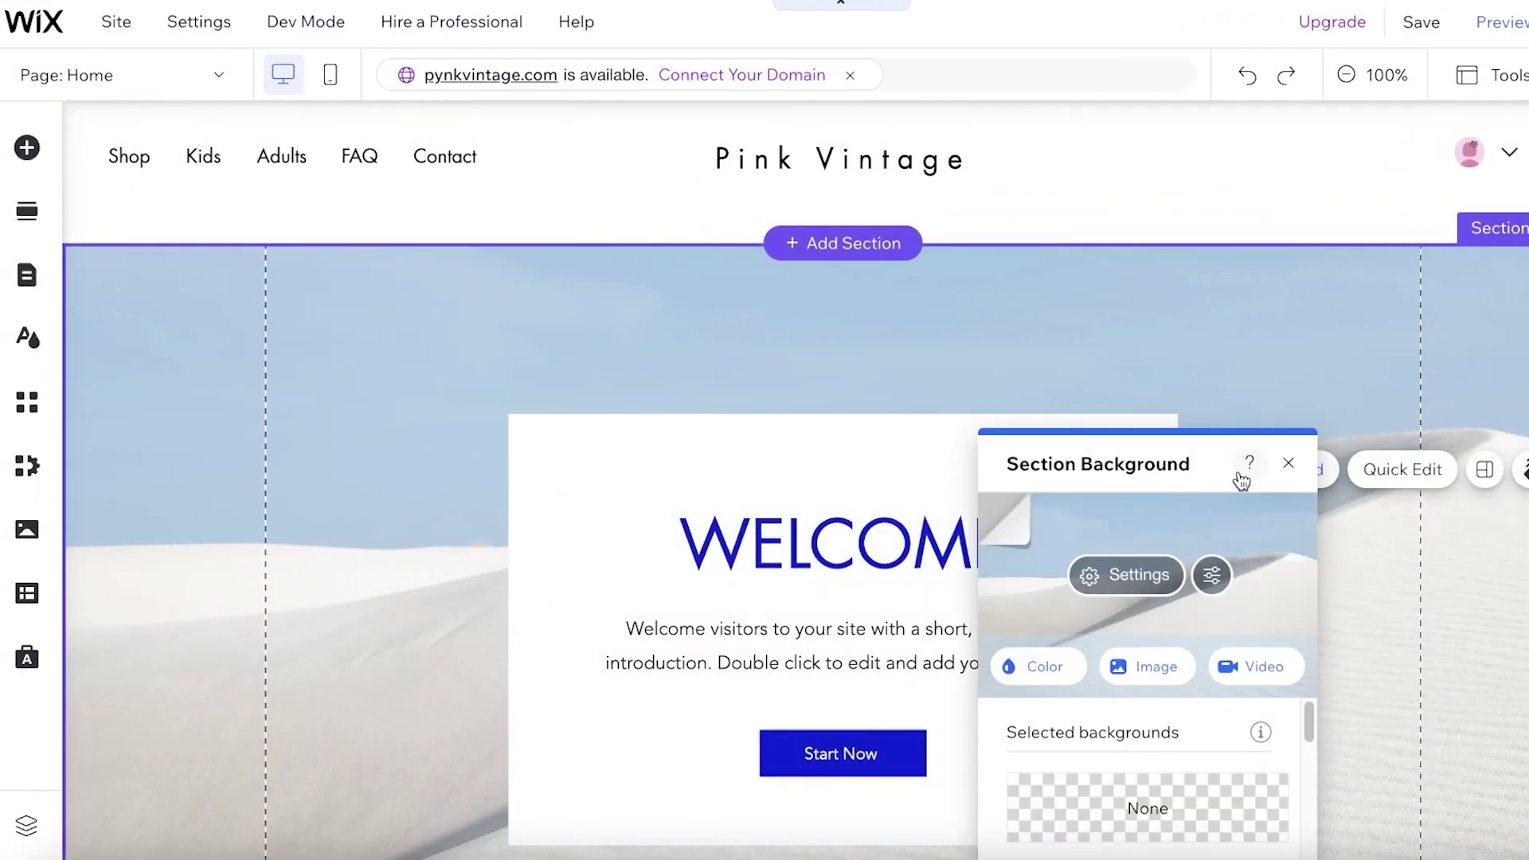
{"action": "left_click", "coordinate": [1104, 675]}
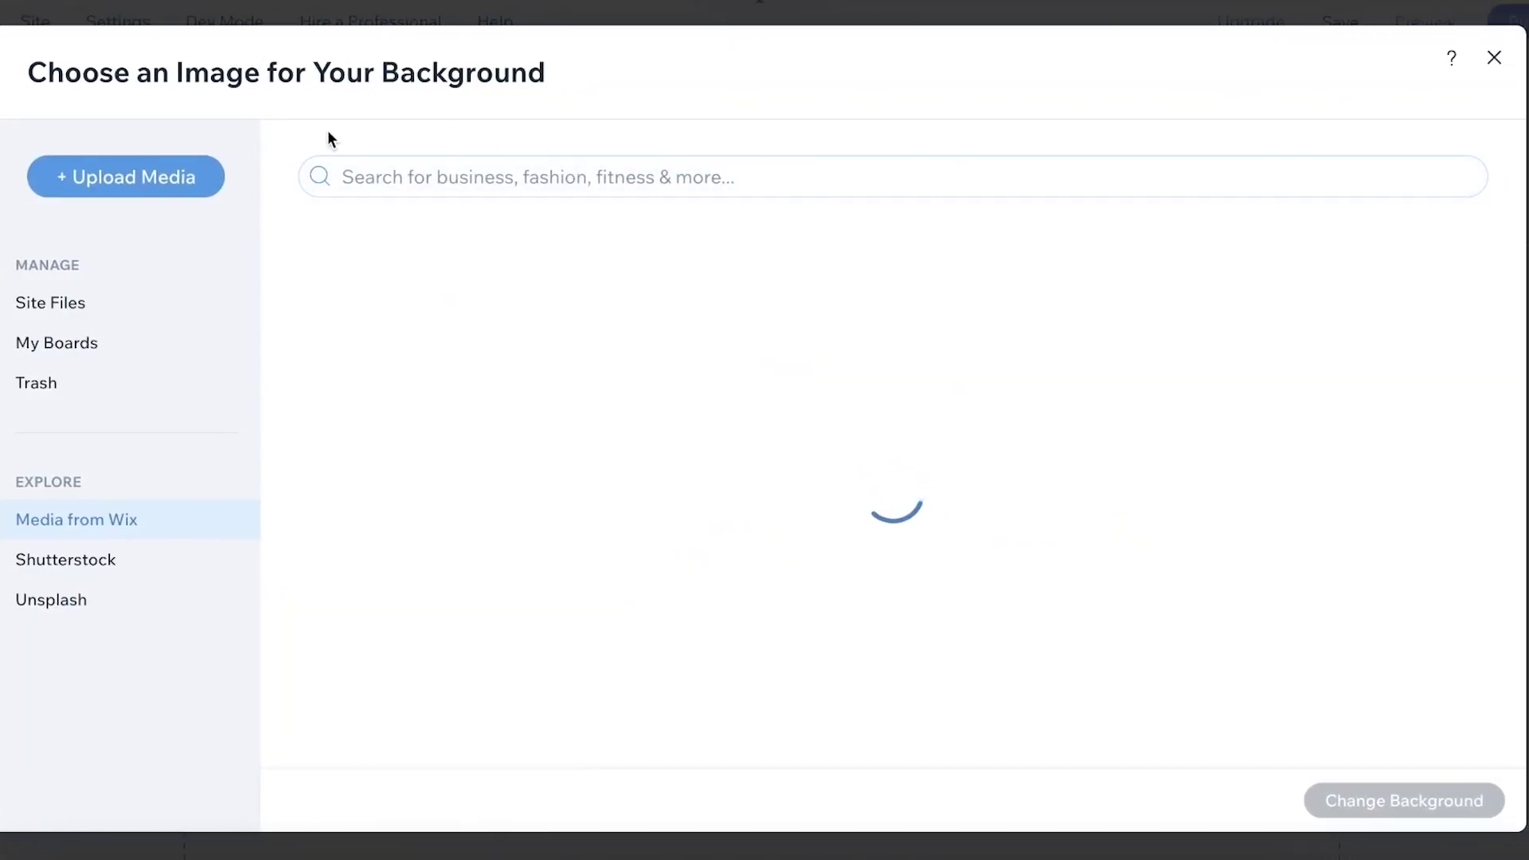
{"action": "left_click", "coordinate": [74, 177]}
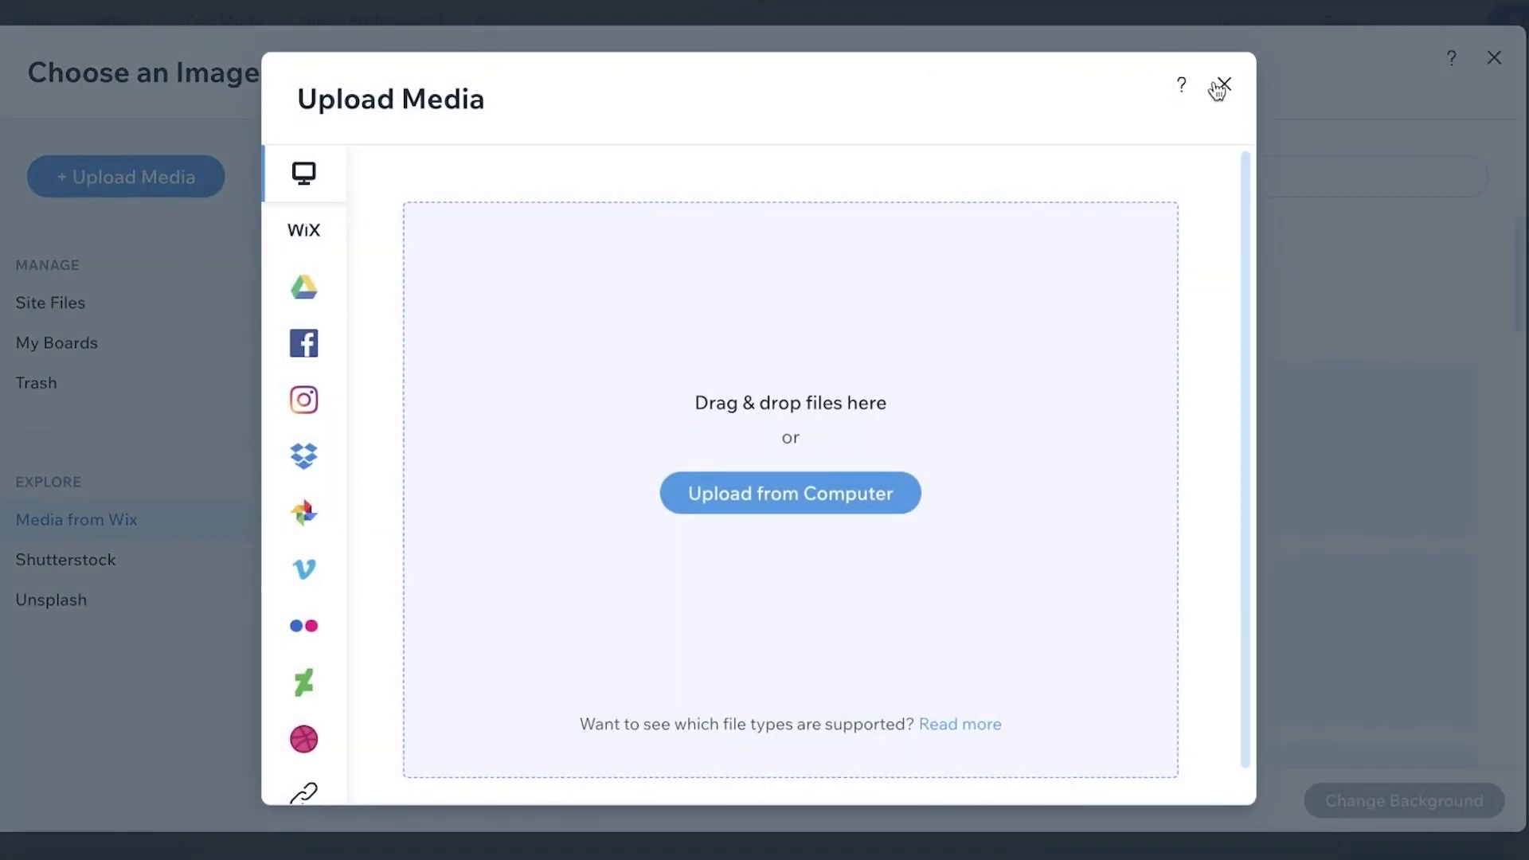
{"action": "left_click", "coordinate": [1222, 85]}
{"action": "left_click", "coordinate": [650, 173]}
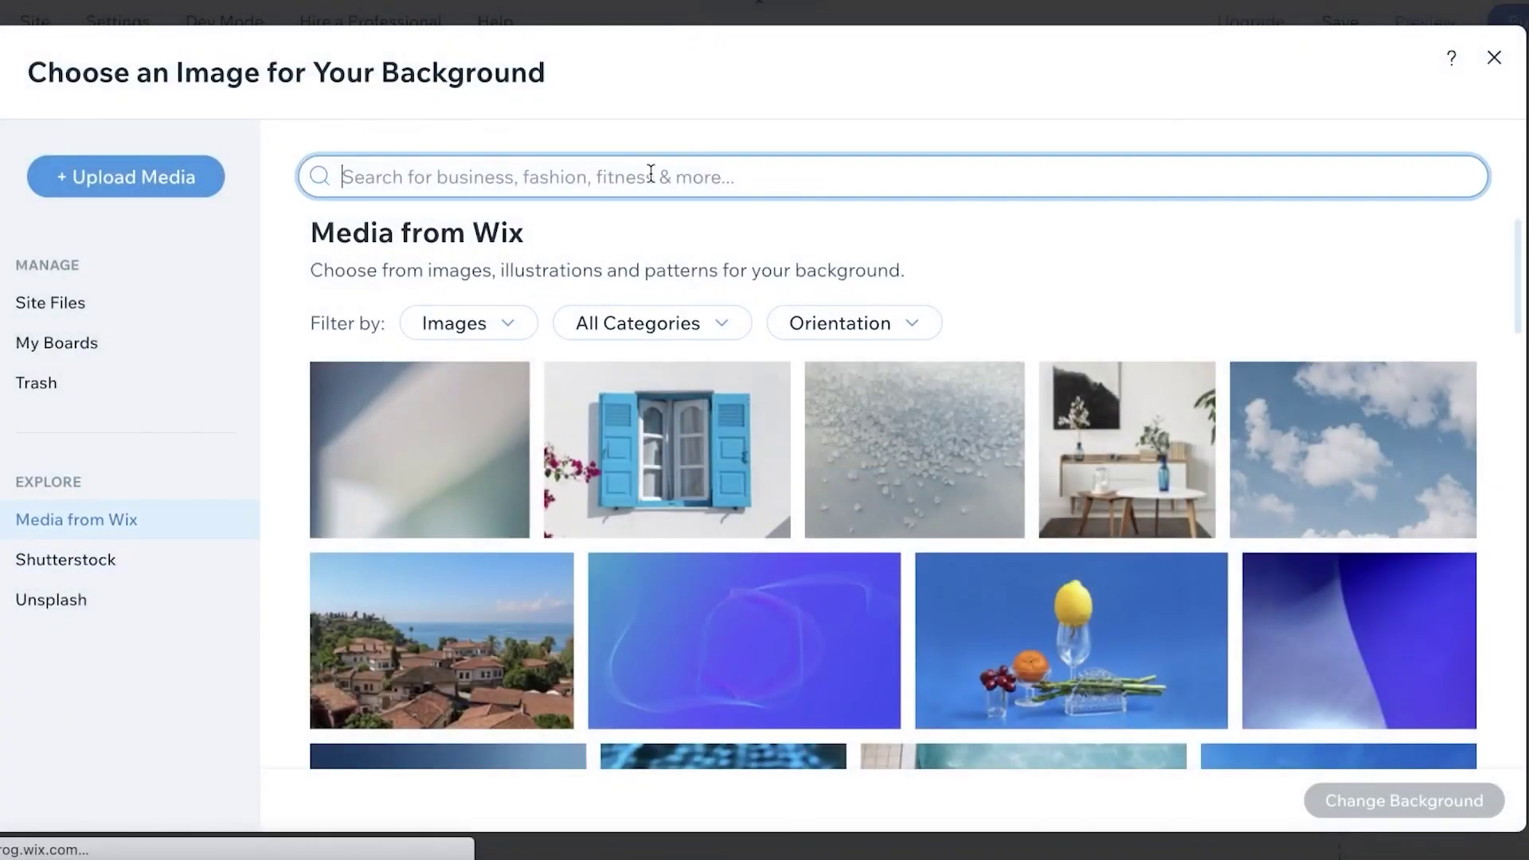
{"action": "type", "text": "fashion"}
{"action": "key", "text": "Return"}
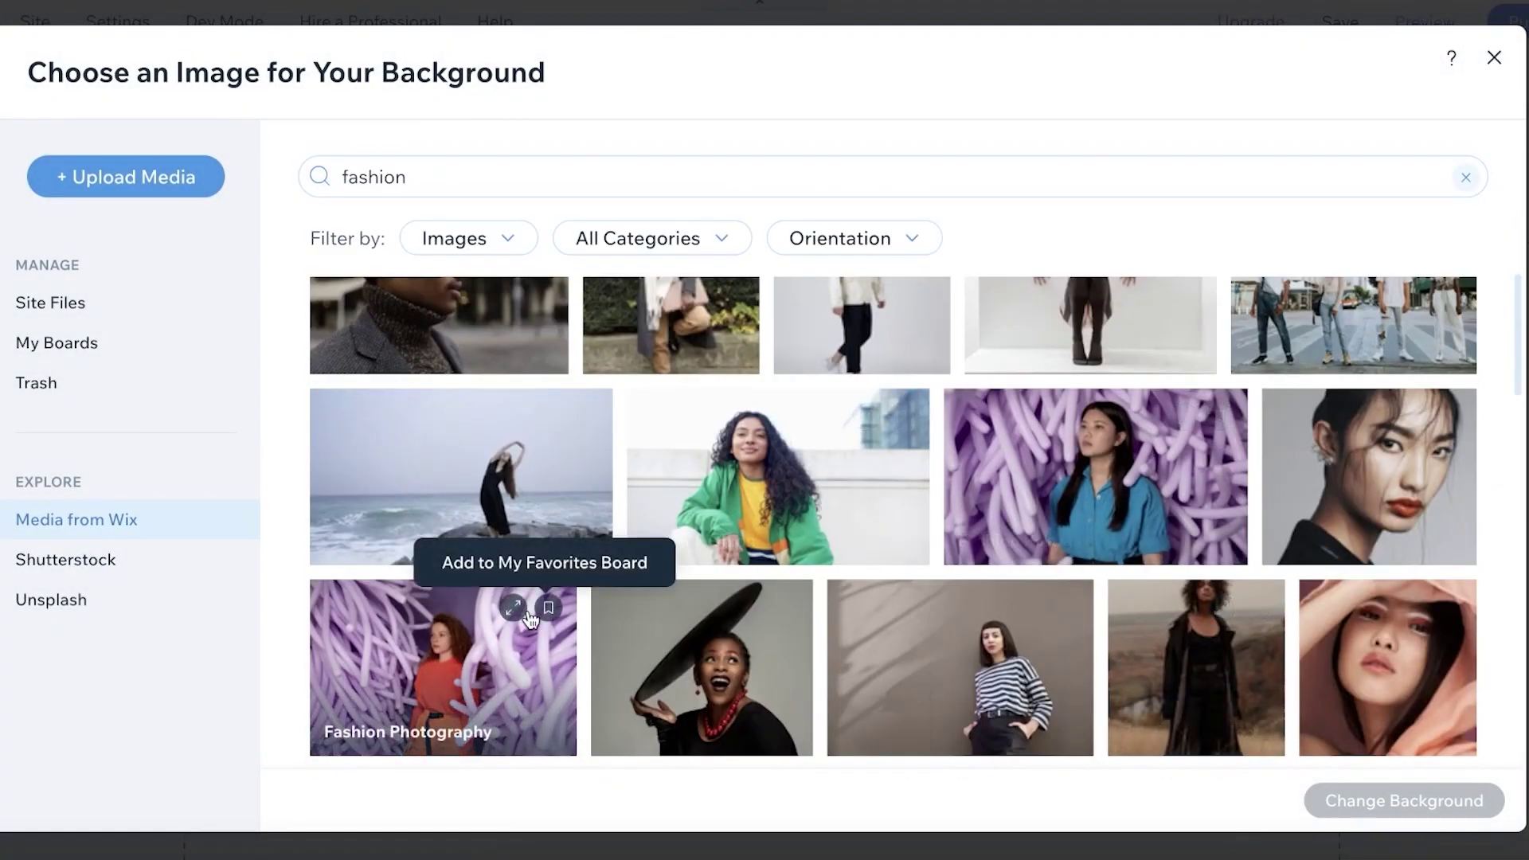
{"action": "left_click", "coordinate": [484, 649]}
{"action": "left_click", "coordinate": [1386, 809]}
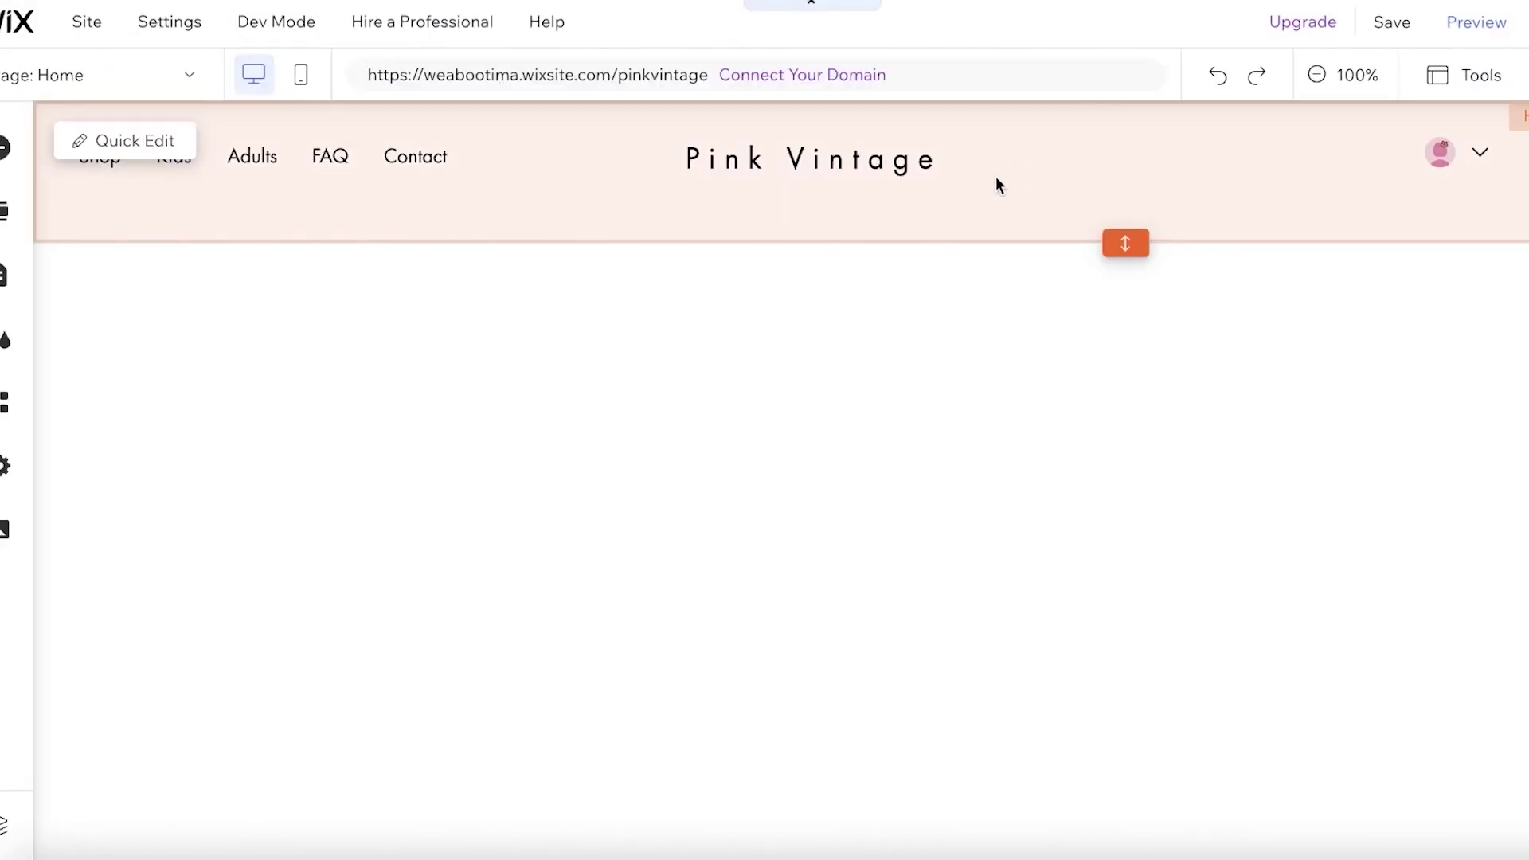
{"action": "scroll", "coordinate": [1135, 453], "scroll_direction": "down", "scroll_amount": 3}
{"action": "scroll", "coordinate": [1159, 423], "scroll_direction": "up", "scroll_amount": 3}
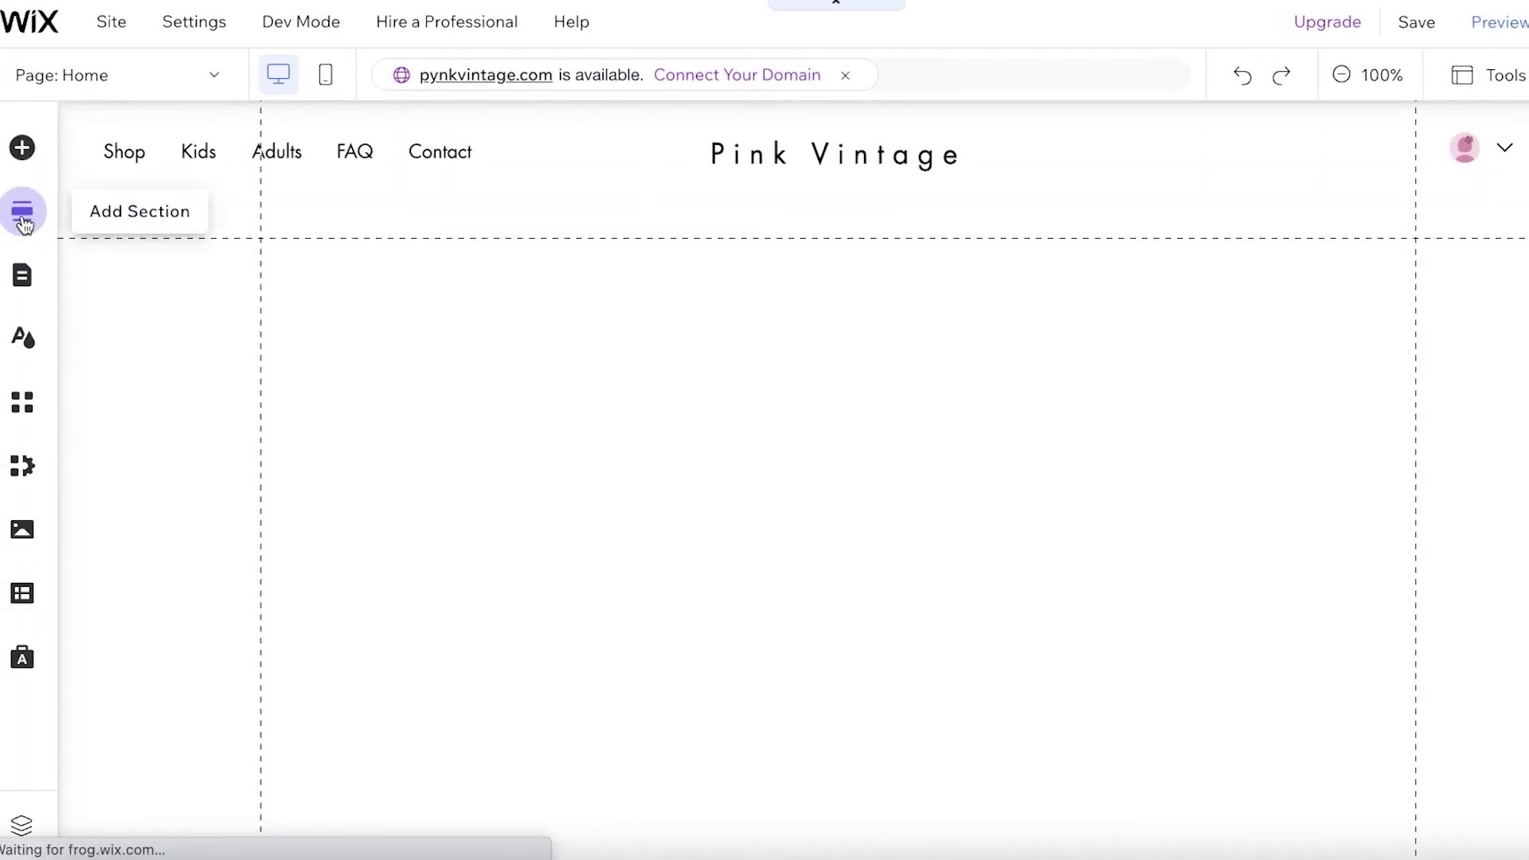
{"action": "left_click", "coordinate": [3, 211]}
{"action": "left_click", "coordinate": [5, 149]}
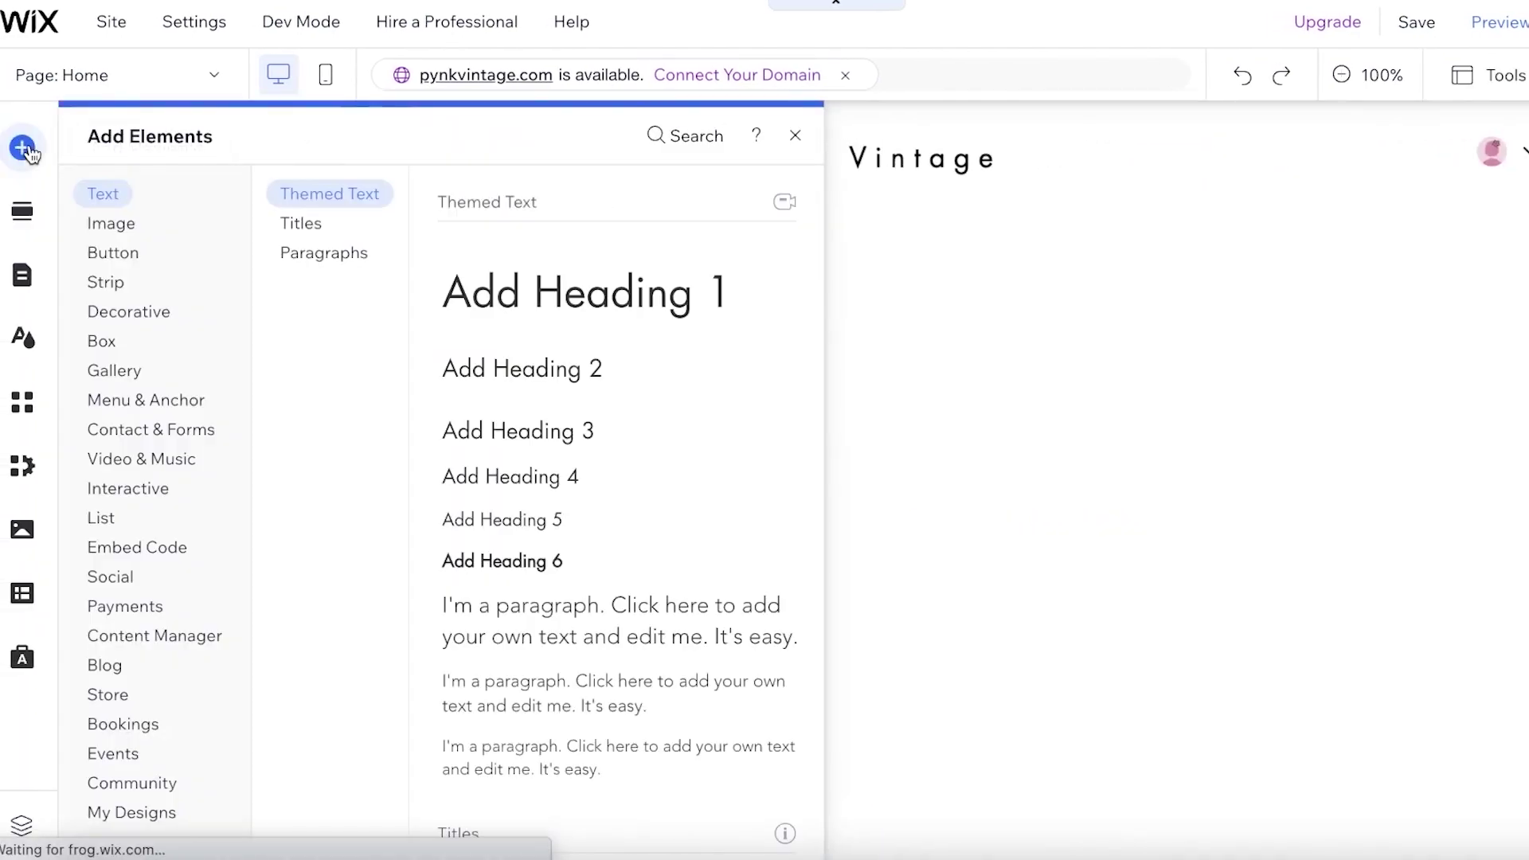
{"action": "left_click", "coordinate": [113, 223]}
{"action": "scroll", "coordinate": [621, 477], "scroll_direction": "down", "scroll_amount": 4}
{"action": "left_click_drag", "start_coordinate": [801, 529], "coordinate": [828, 541]}
{"action": "left_click_drag", "start_coordinate": [989, 536], "coordinate": [925, 485]}
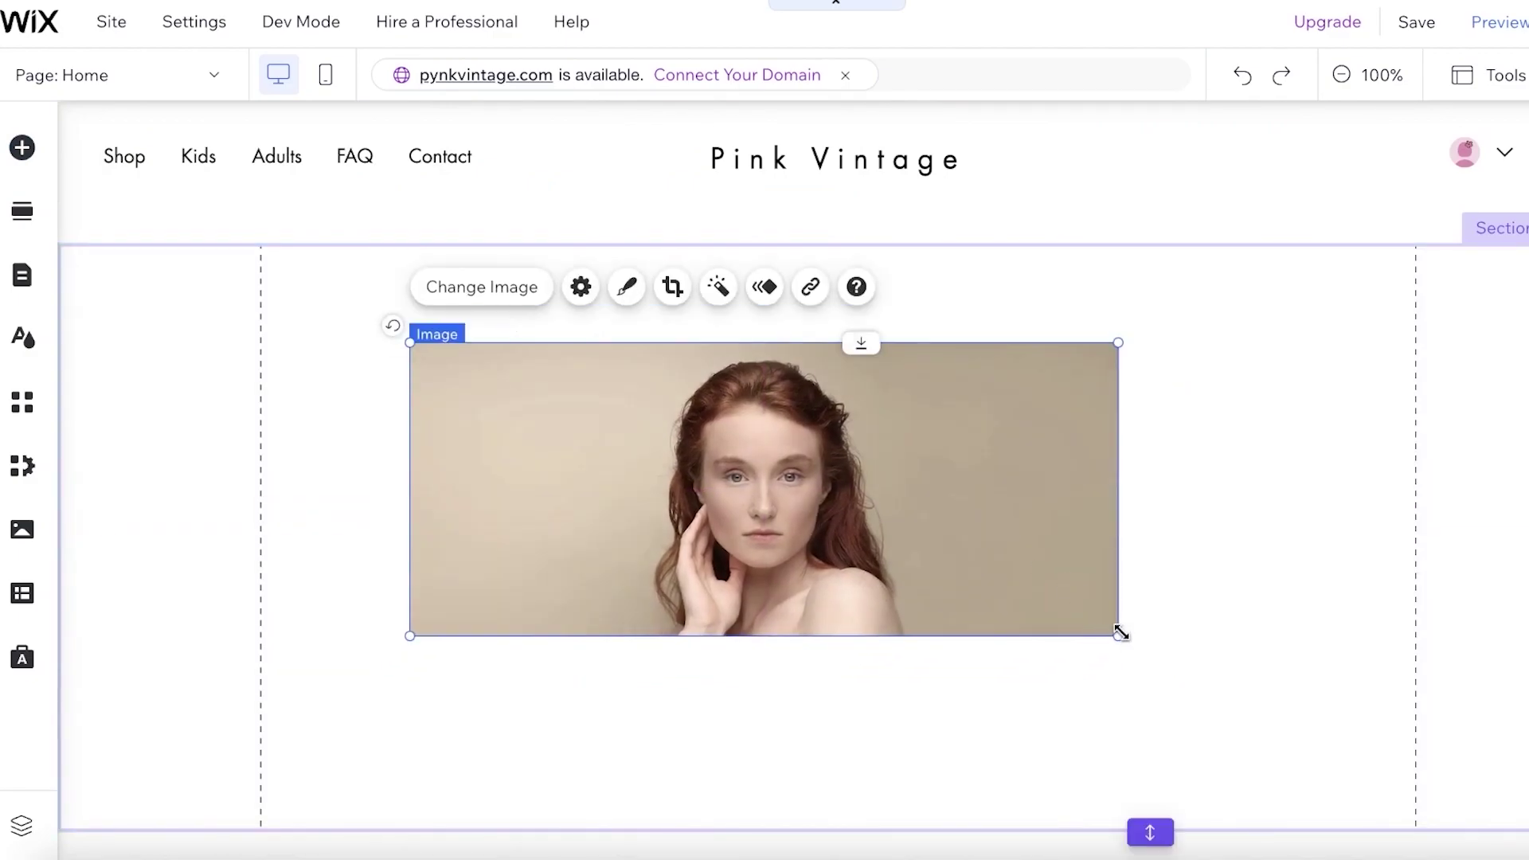
{"action": "left_click_drag", "start_coordinate": [1121, 633], "coordinate": [987, 619]}
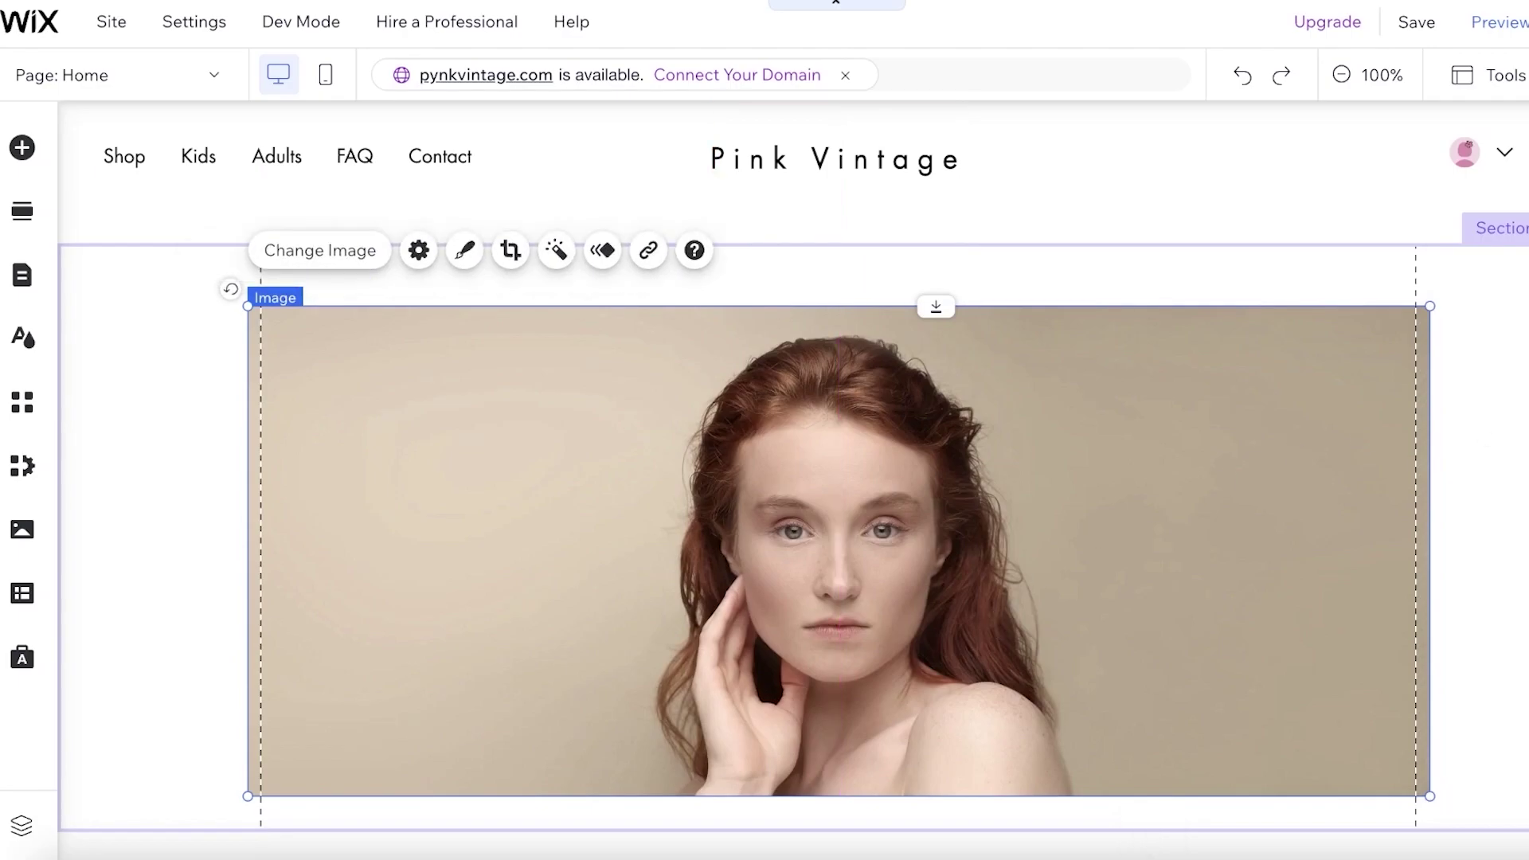
{"action": "scroll", "coordinate": [1423, 453], "scroll_direction": "down", "scroll_amount": 15}
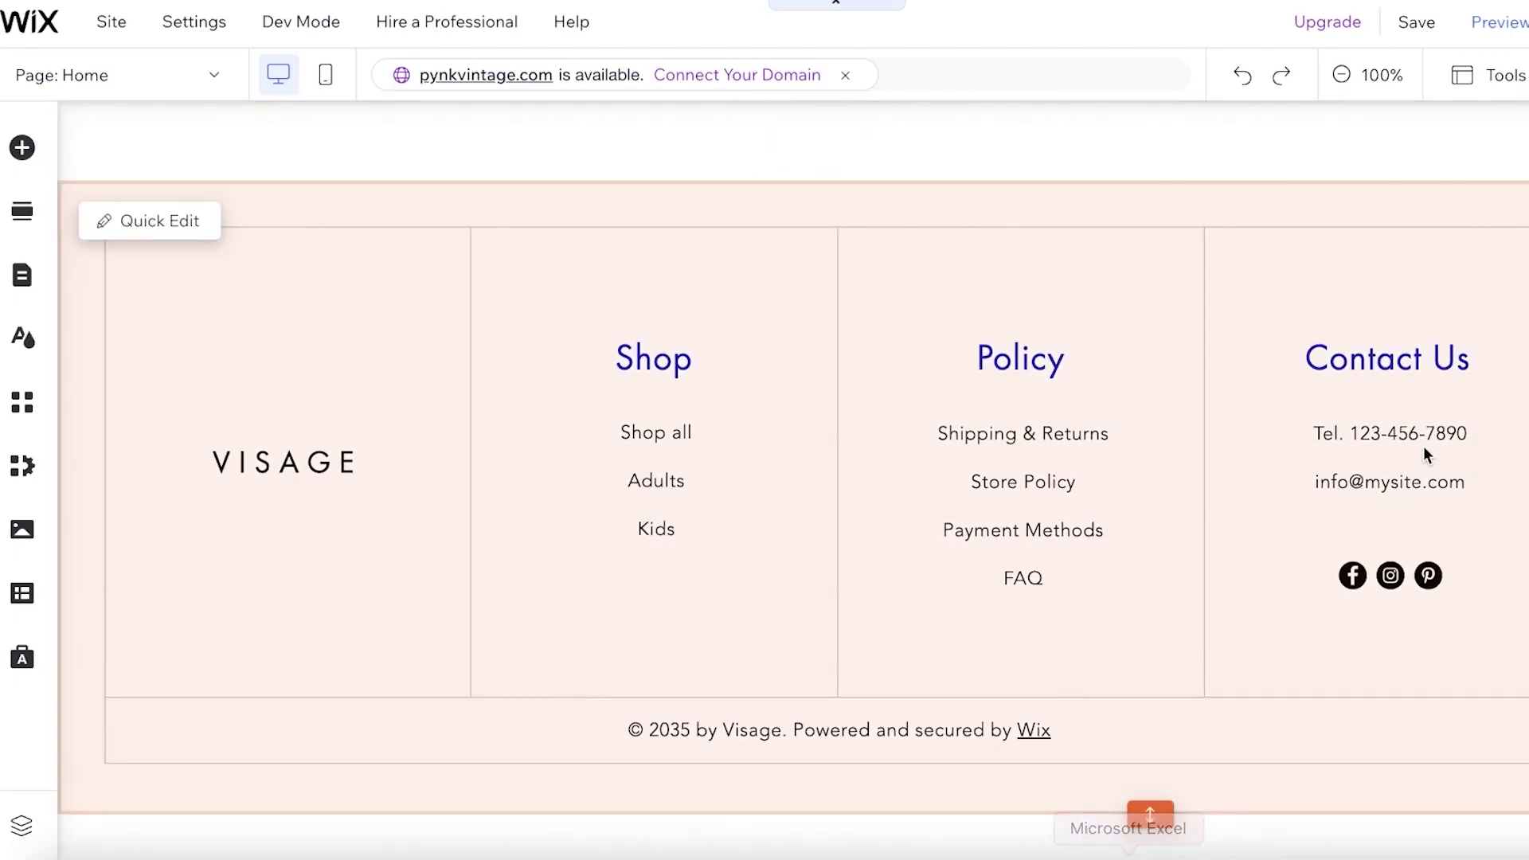
{"action": "scroll", "coordinate": [1423, 452], "scroll_direction": "up", "scroll_amount": 15}
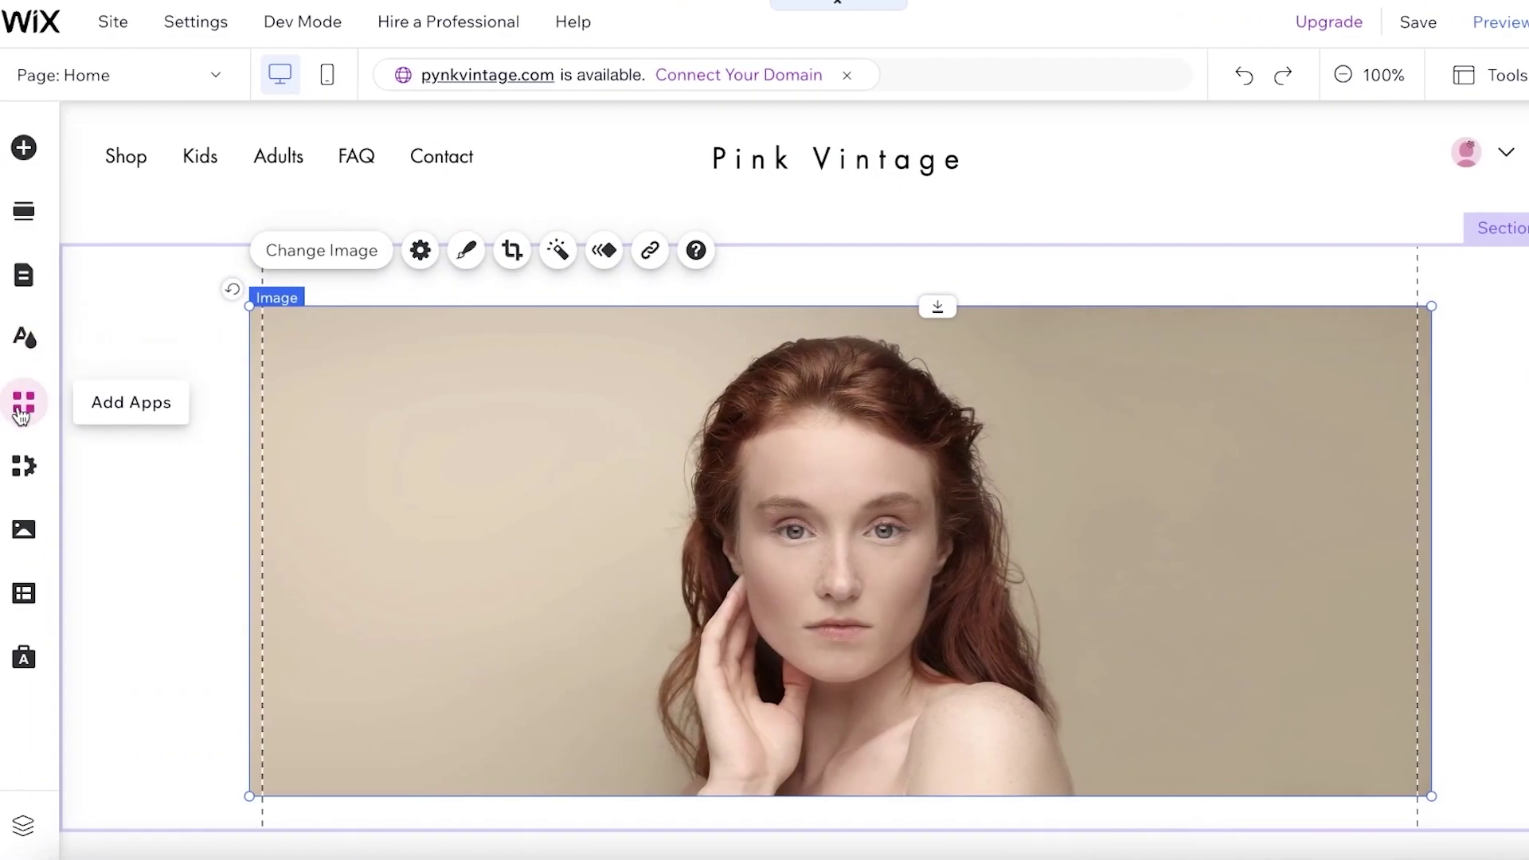
Search the App Market for 'chat' and install the Wix Chat app on the site
{"action": "left_click", "coordinate": [23, 404]}
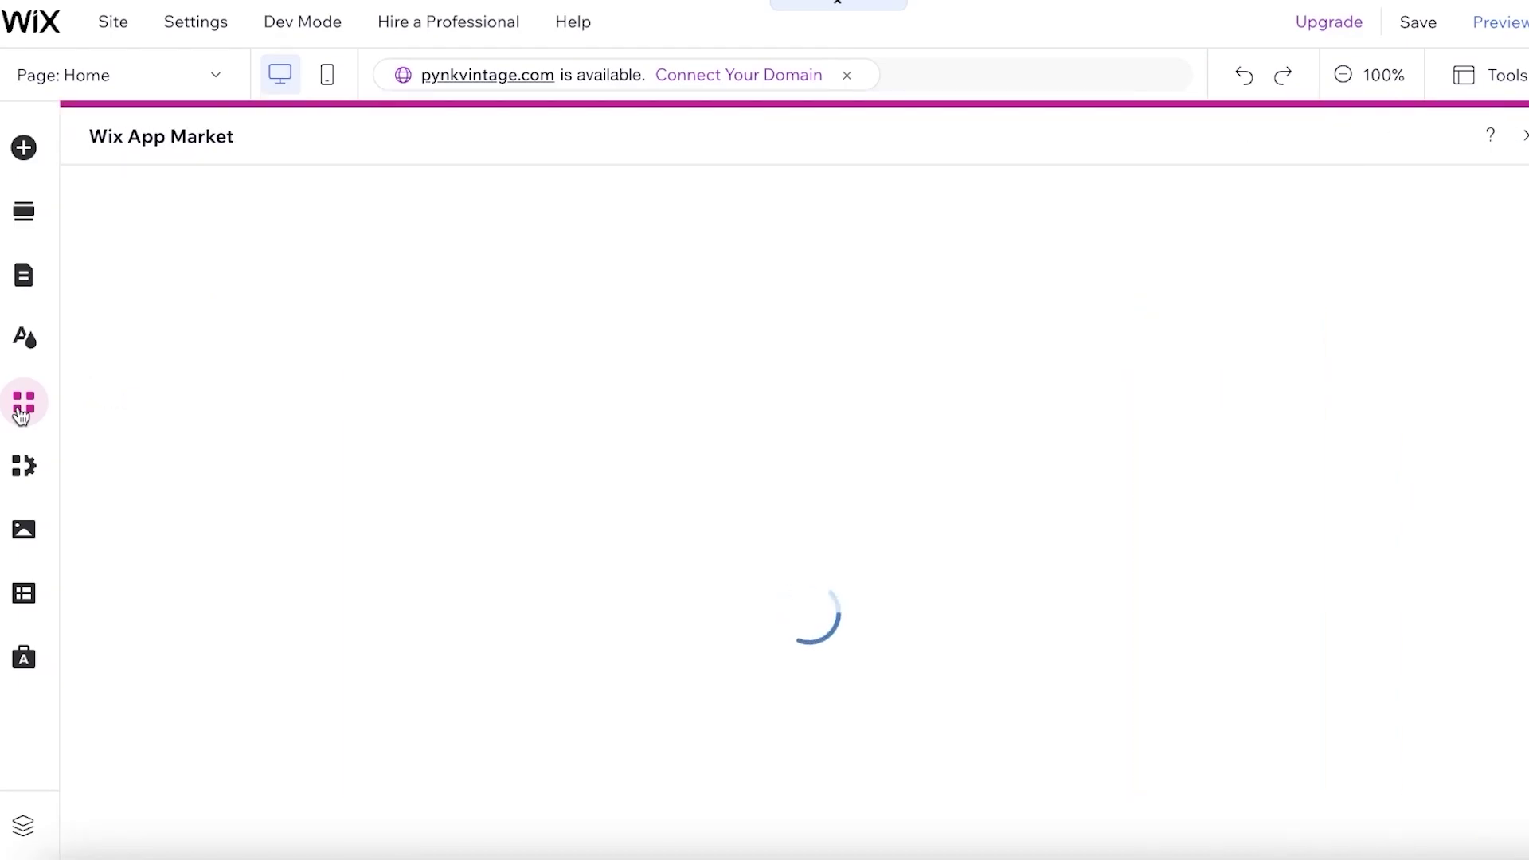
{"action": "left_click", "coordinate": [233, 213]}
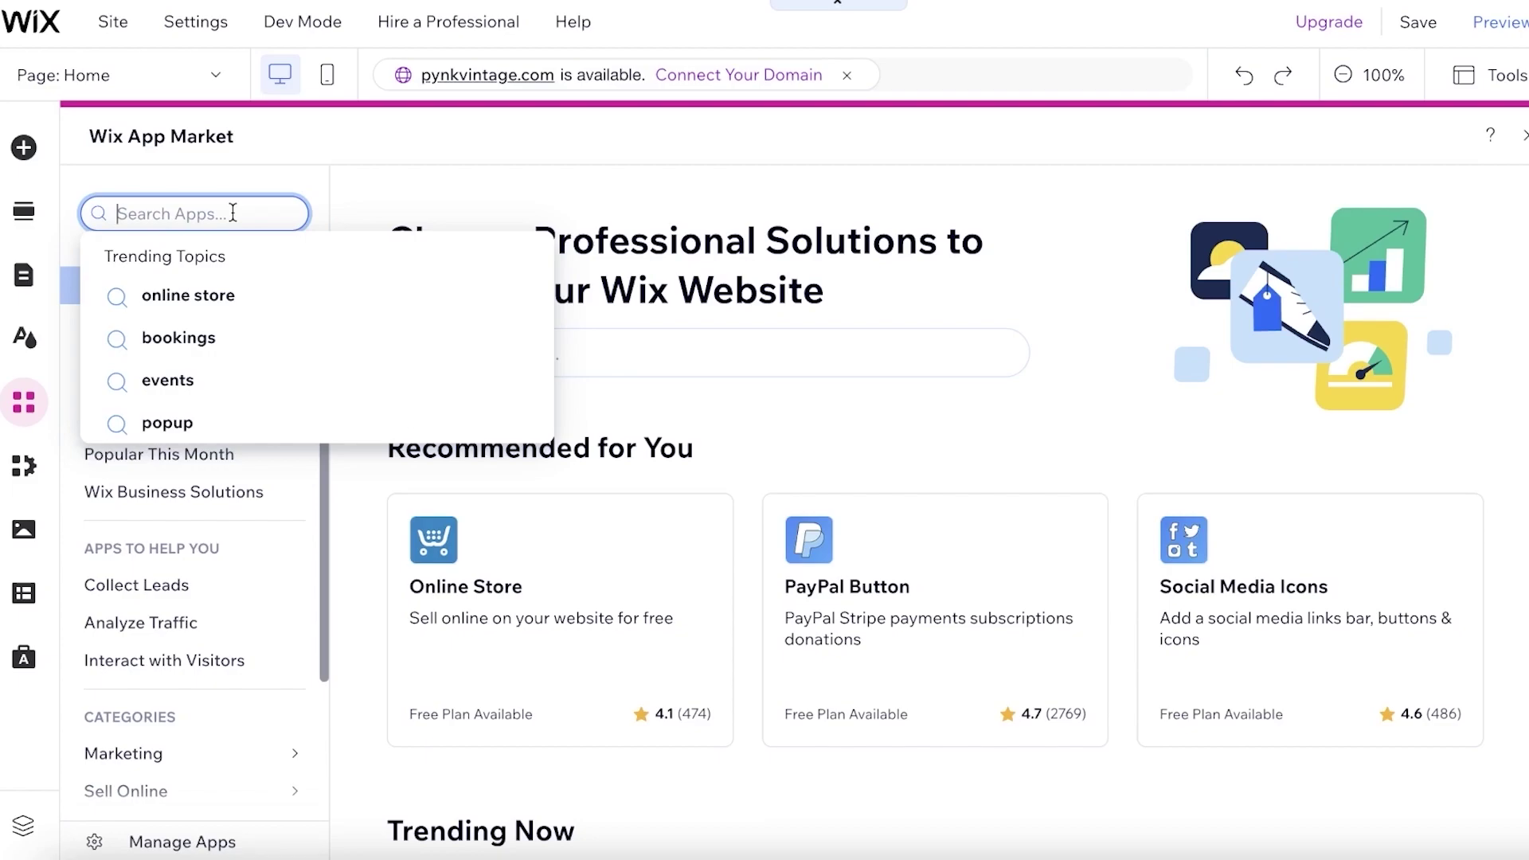
{"action": "type", "text": "chat"}
{"action": "left_click", "coordinate": [215, 257]}
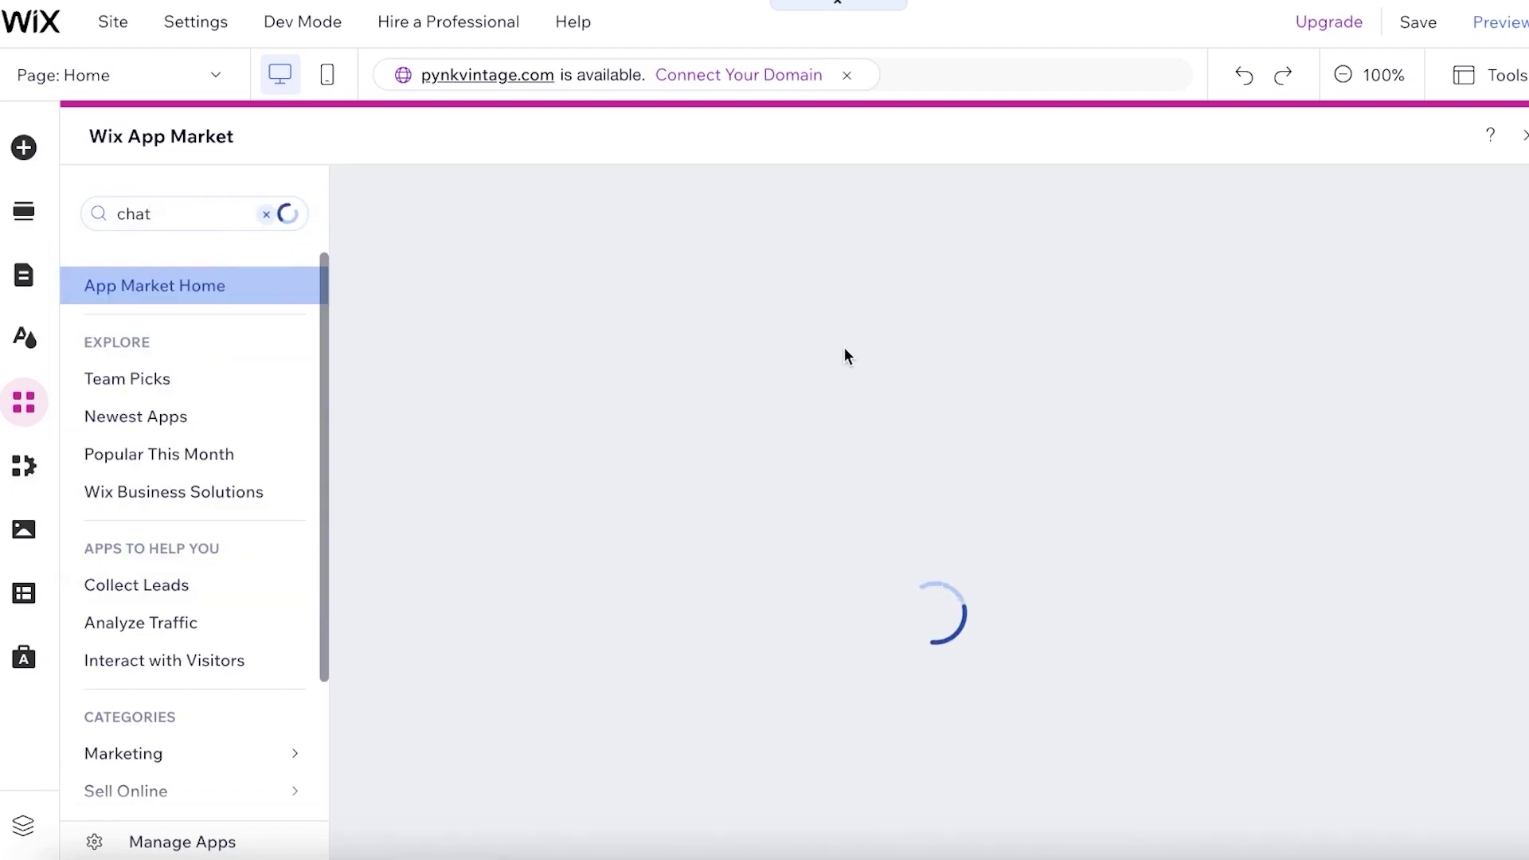
{"action": "scroll", "coordinate": [711, 311], "scroll_direction": "down", "scroll_amount": 15}
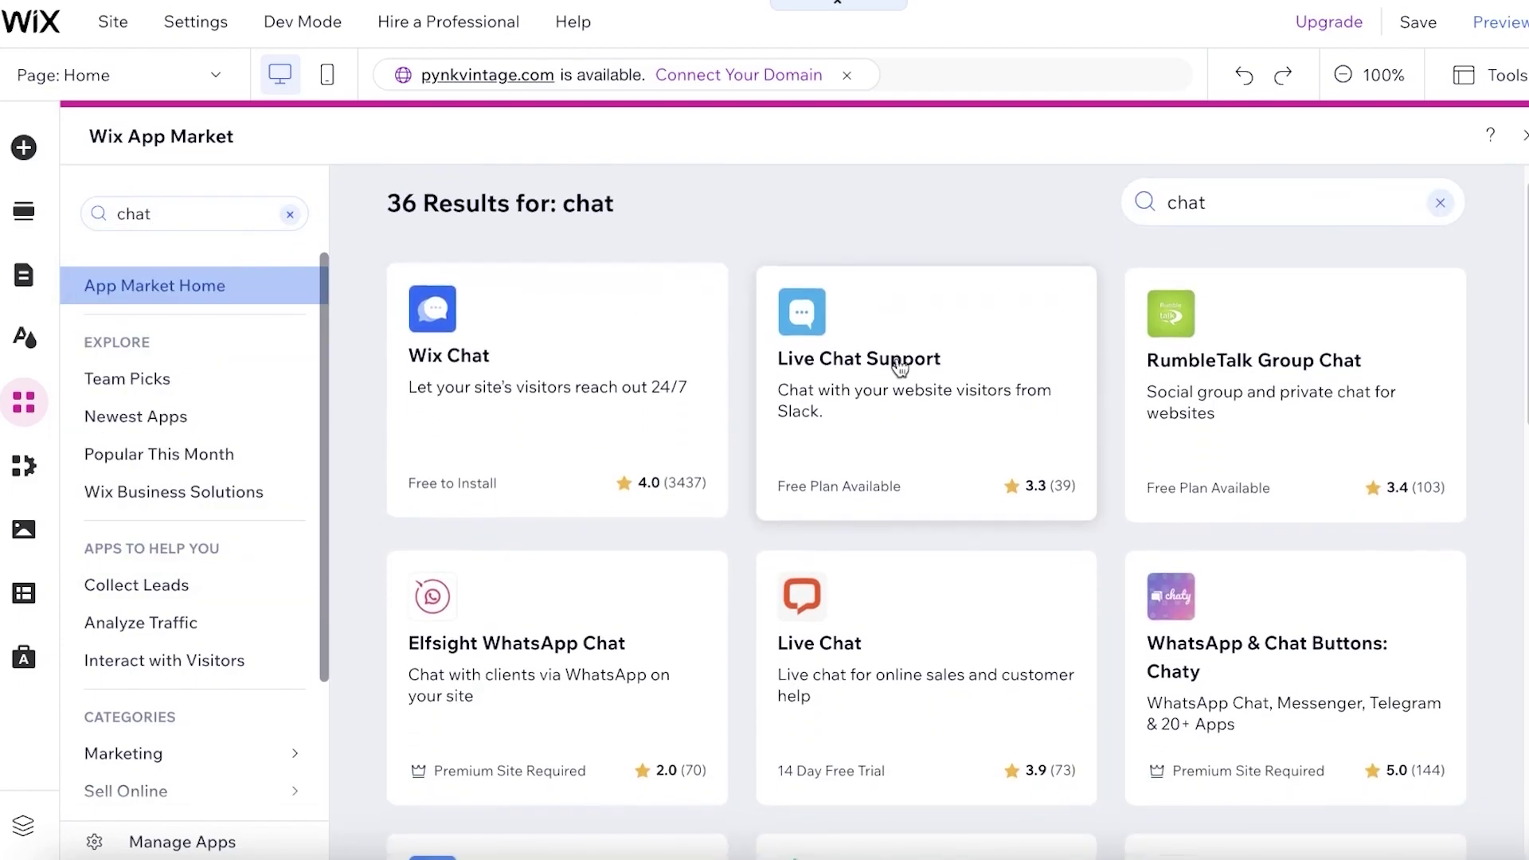
{"action": "scroll", "coordinate": [438, 521], "scroll_direction": "up", "scroll_amount": 15}
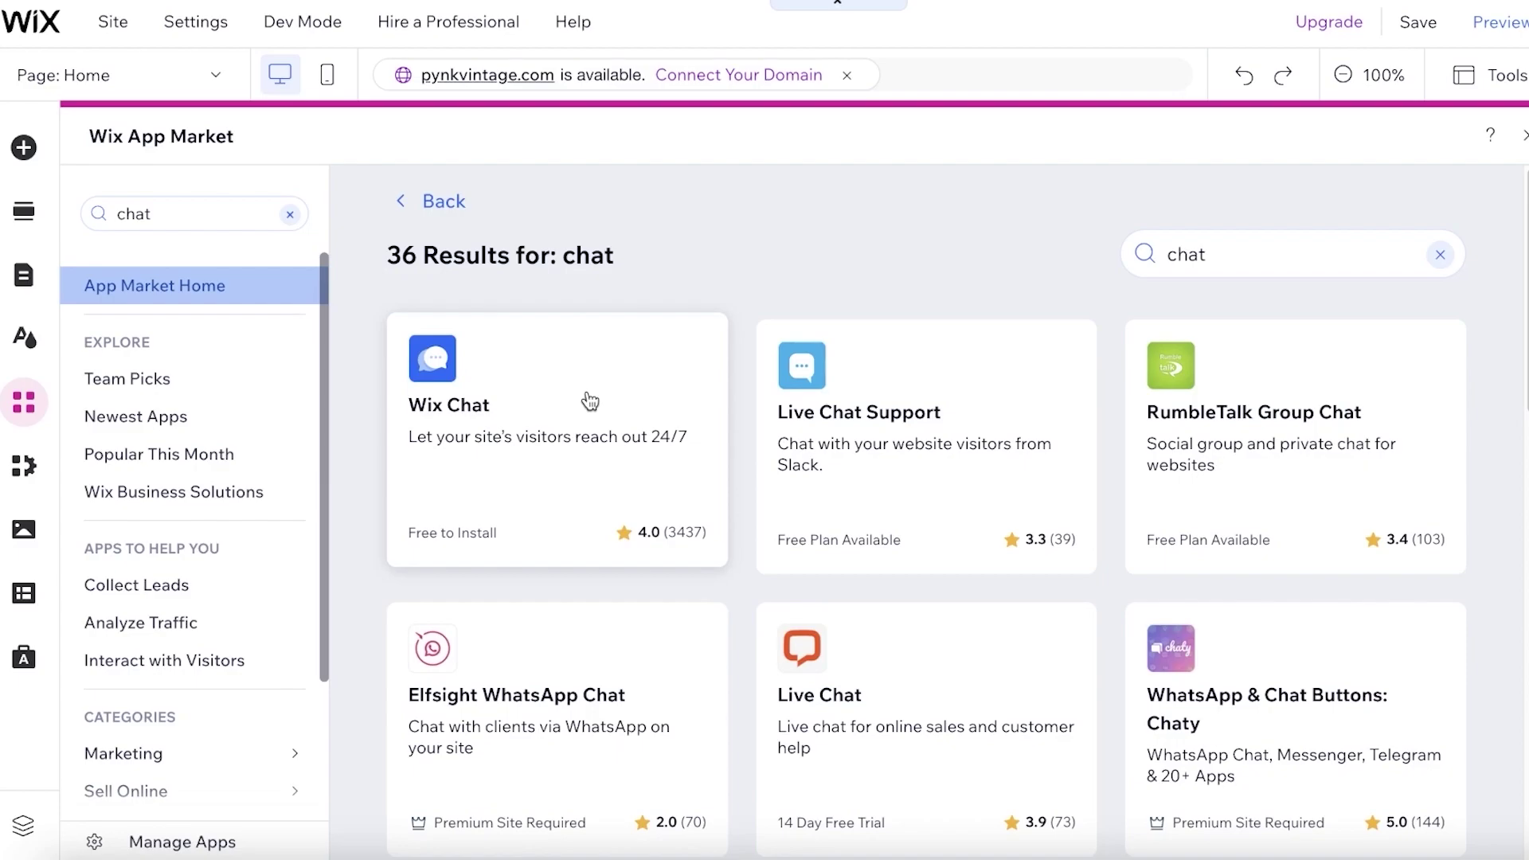
{"action": "left_click", "coordinate": [590, 401]}
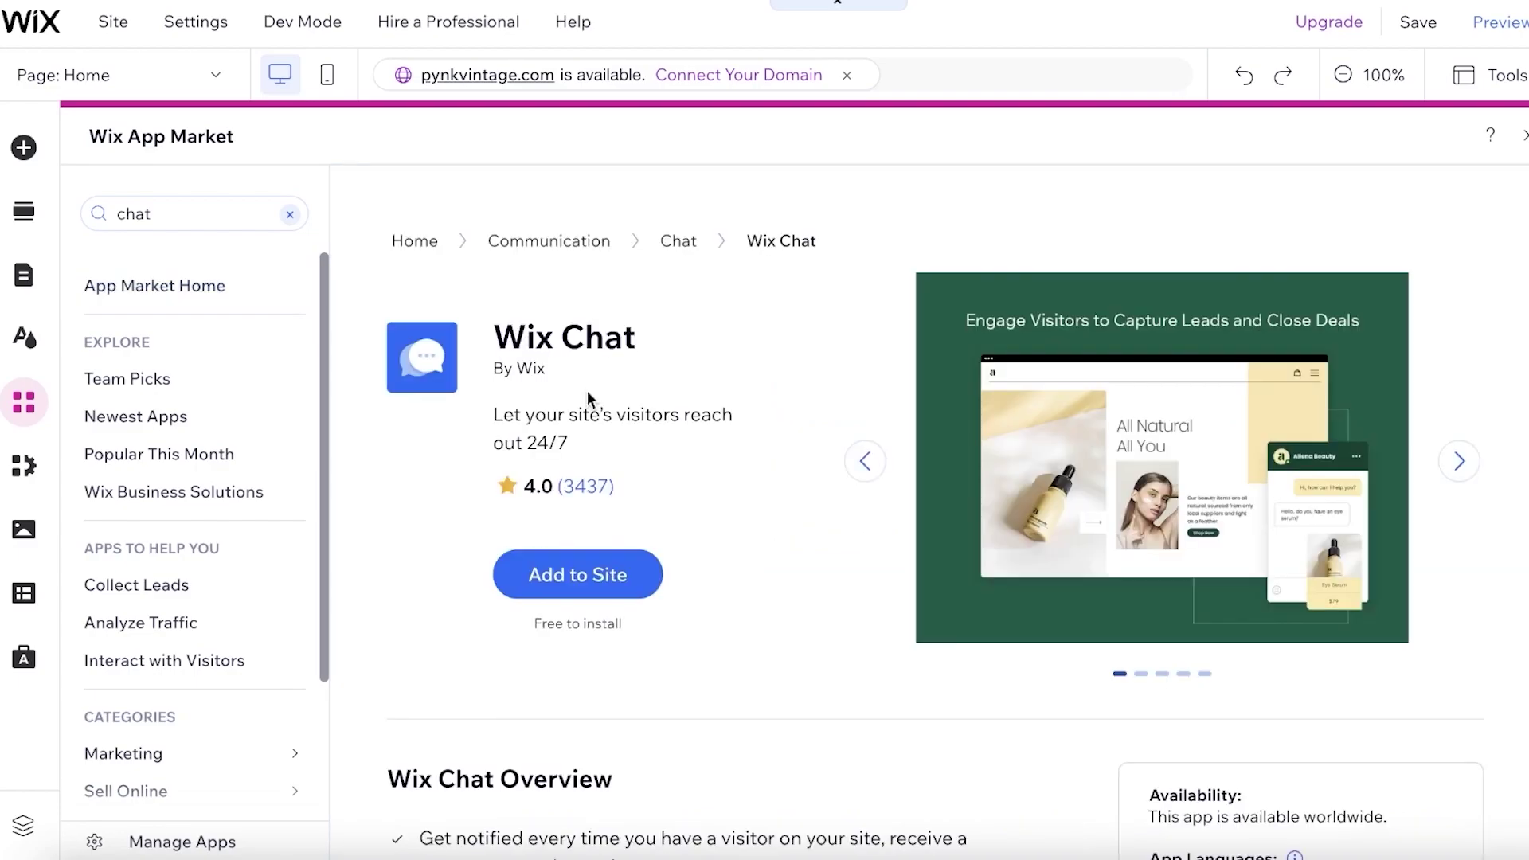
{"action": "left_click", "coordinate": [626, 583]}
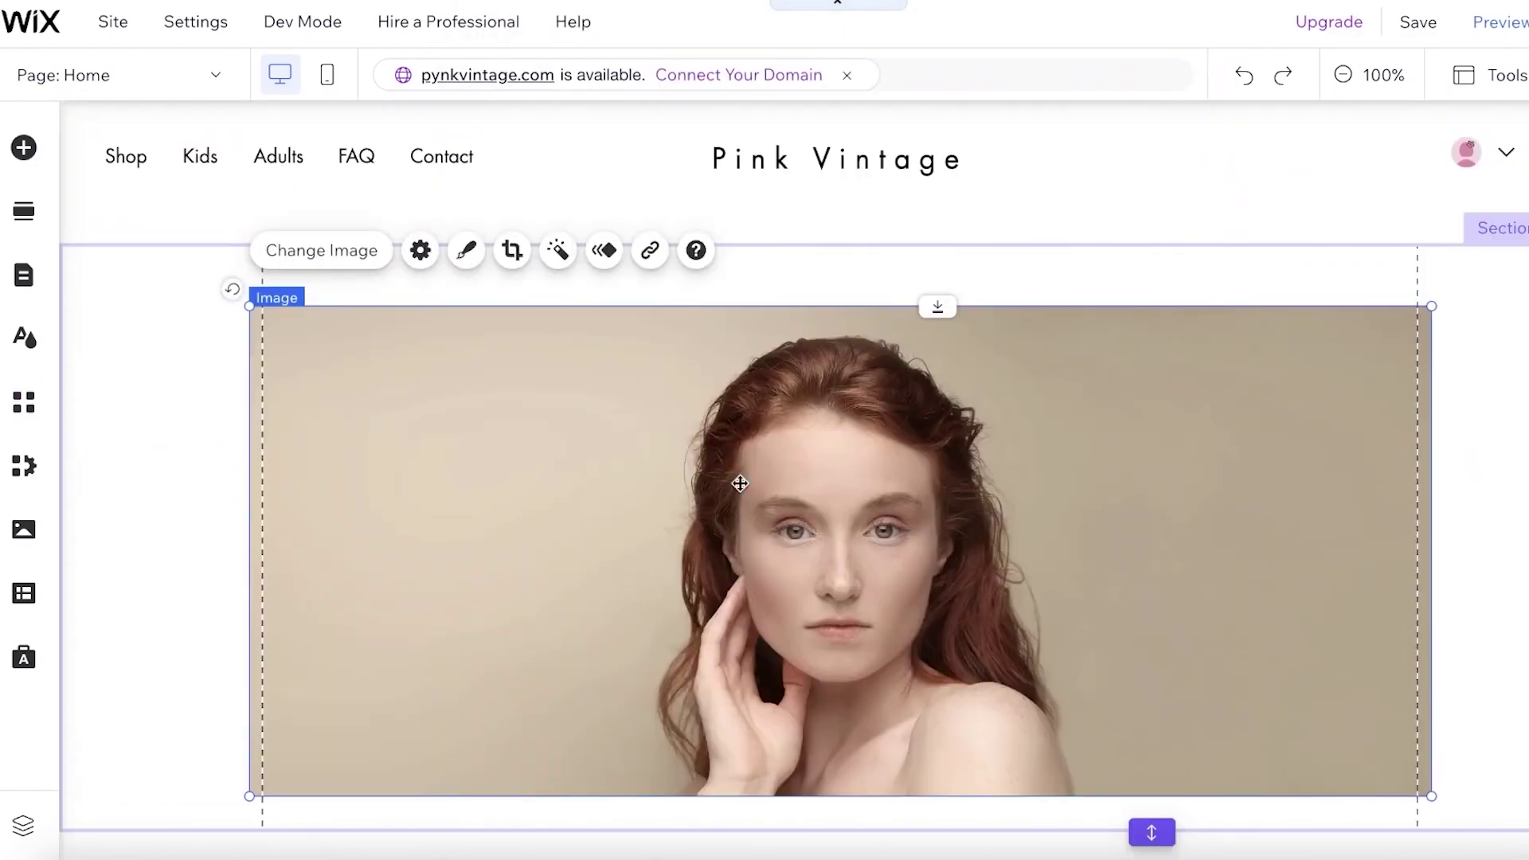
{"action": "scroll", "coordinate": [1437, 430], "scroll_direction": "down", "scroll_amount": 2}
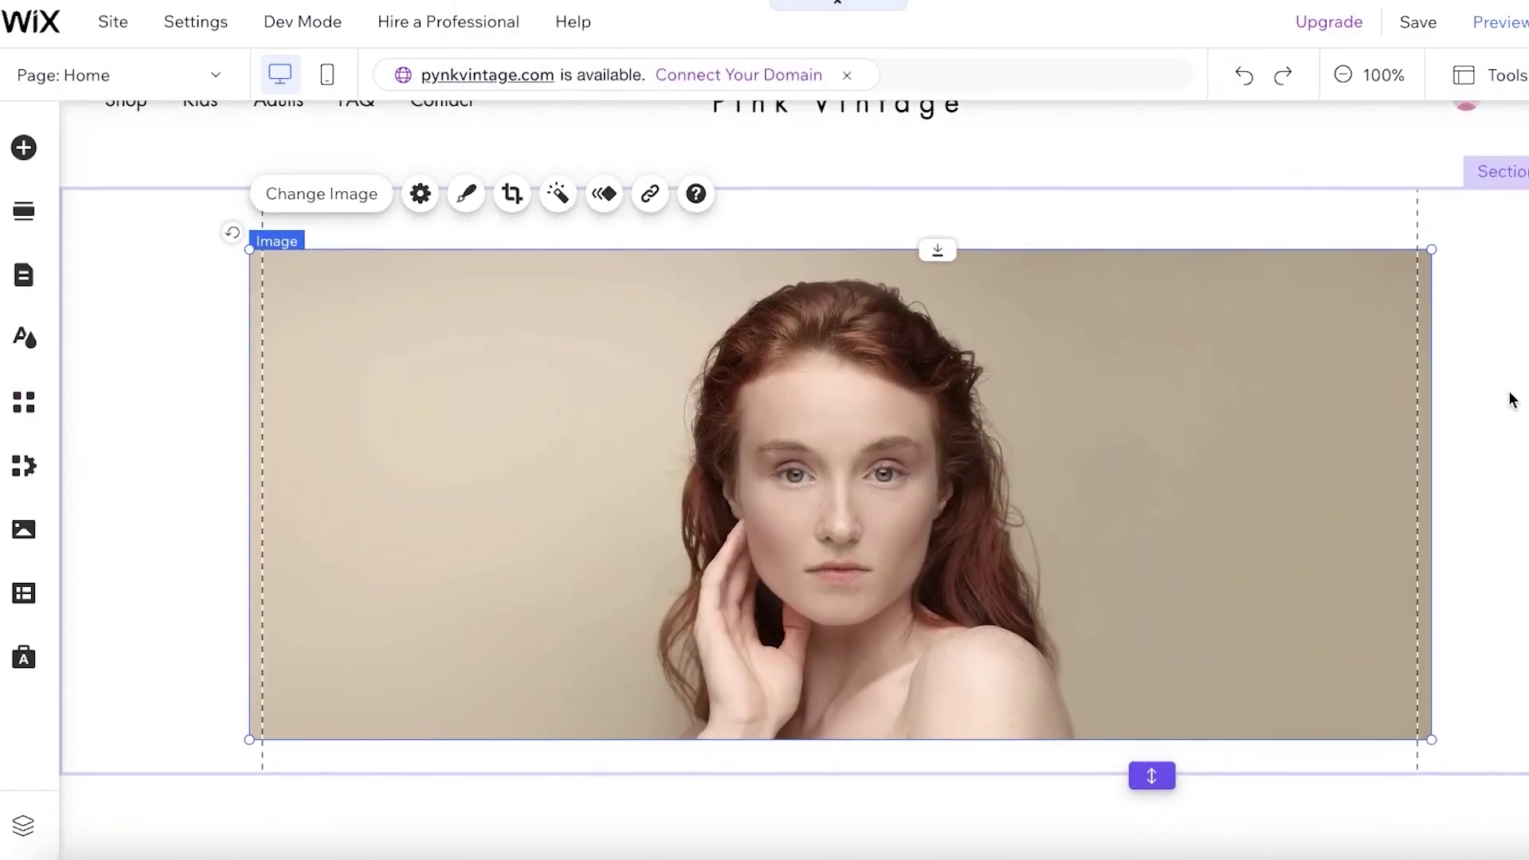
{"action": "scroll", "coordinate": [1512, 400], "scroll_direction": "down", "scroll_amount": 3}
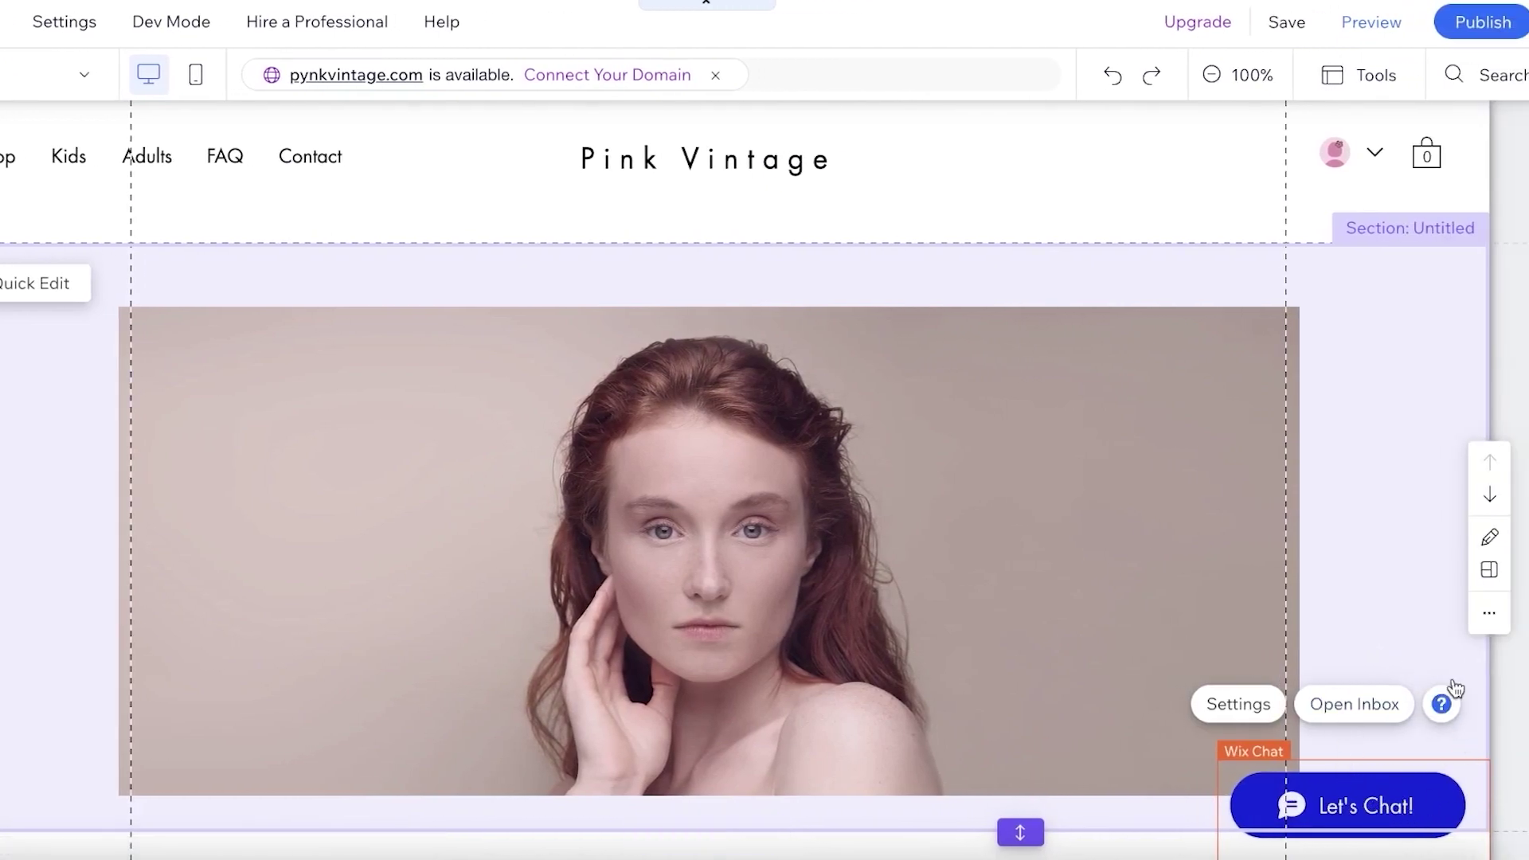
{"action": "scroll", "coordinate": [1239, 762], "scroll_direction": "down", "scroll_amount": 1}
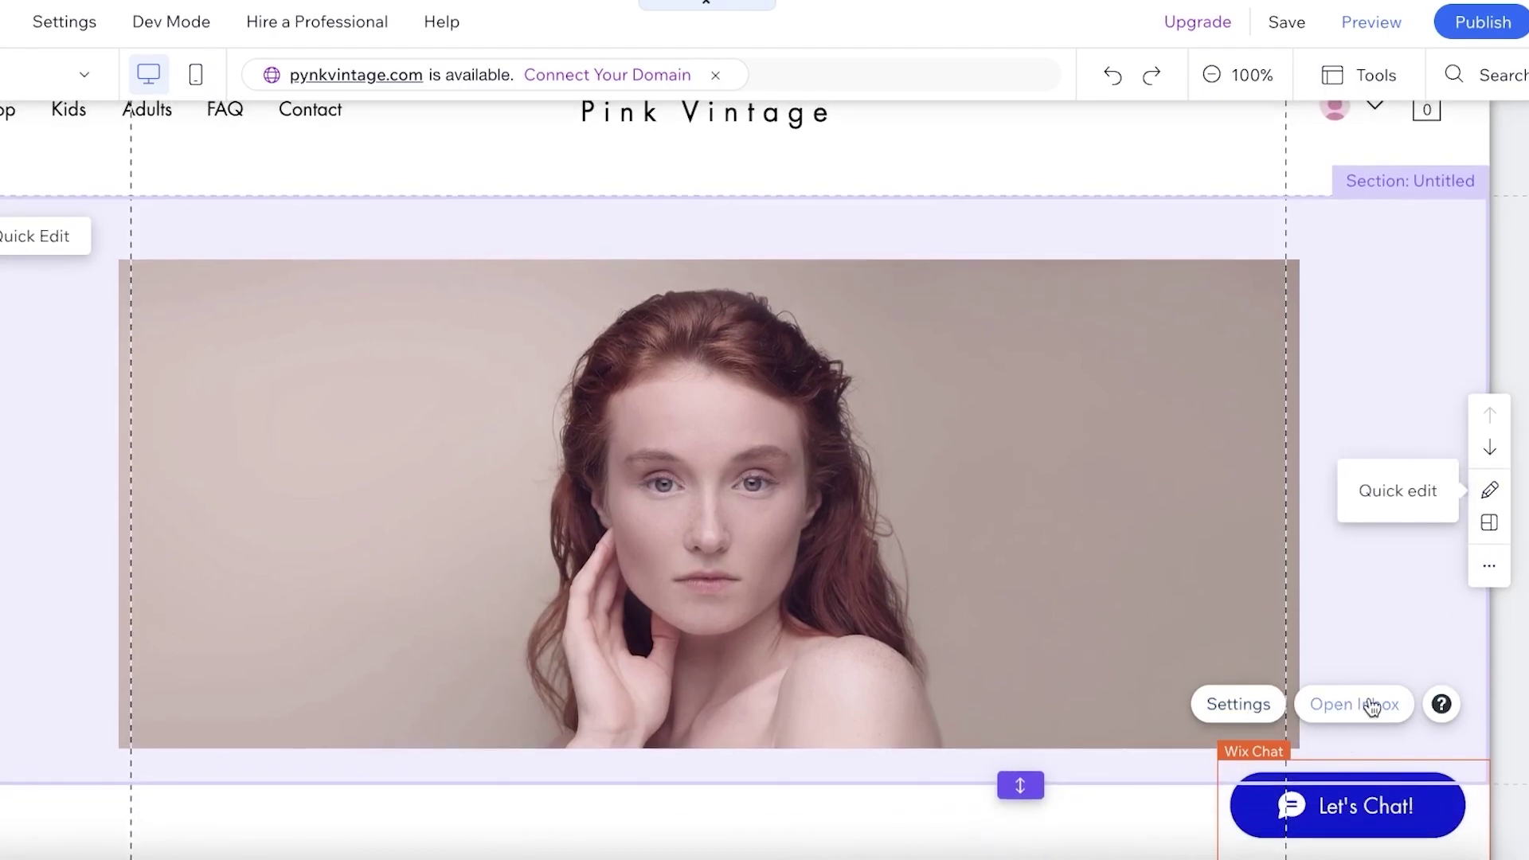
In Wix Chat's Display settings, keep new messages opening the chat automatically rather than as a bubble
{"action": "left_click", "coordinate": [1247, 705]}
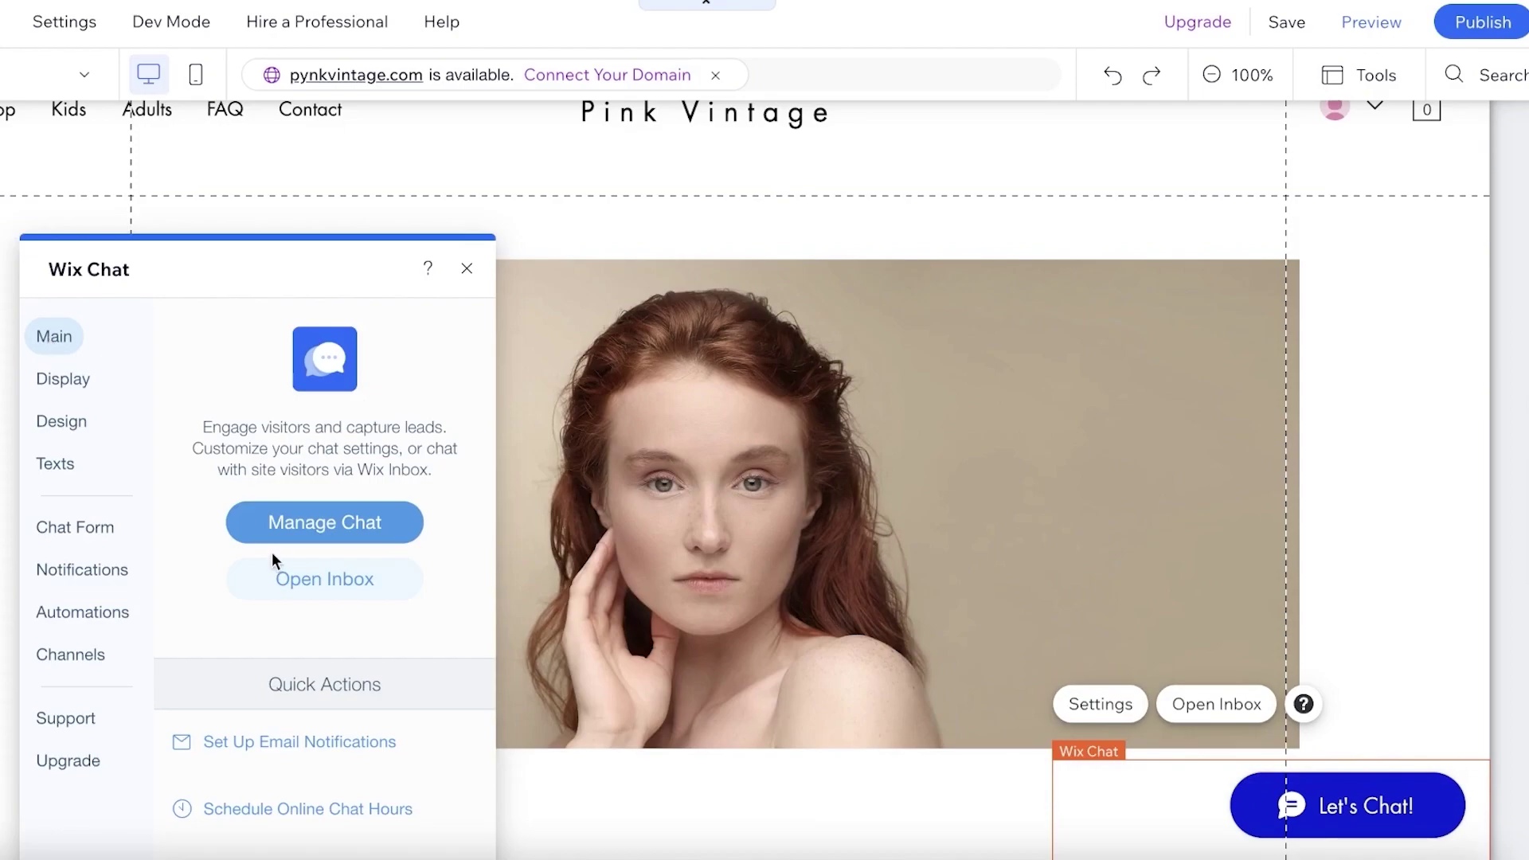
{"action": "left_click", "coordinate": [50, 383]}
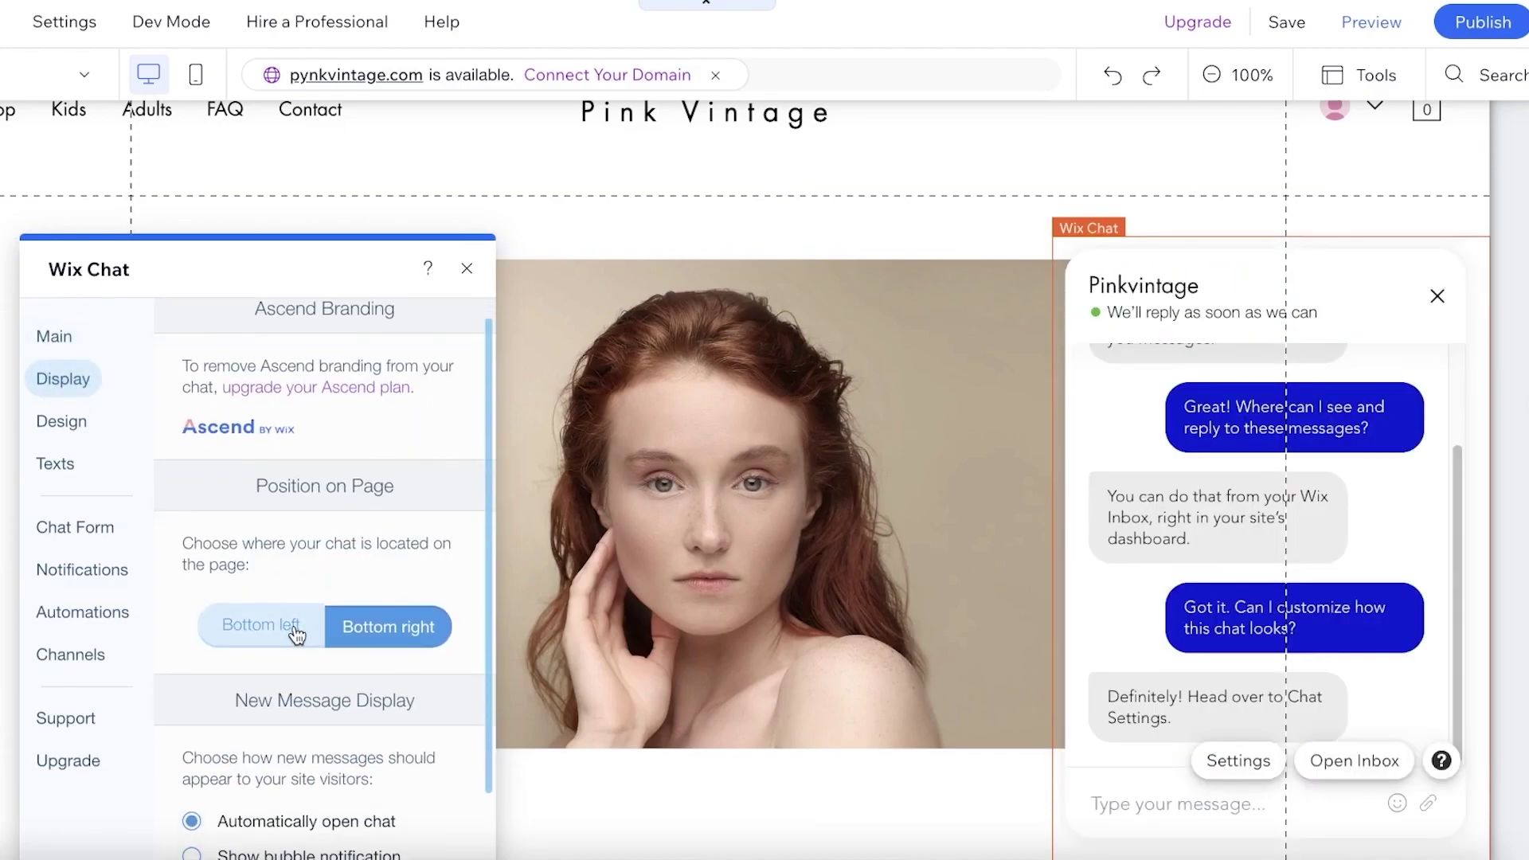
{"action": "scroll", "coordinate": [368, 641], "scroll_direction": "down", "scroll_amount": 2}
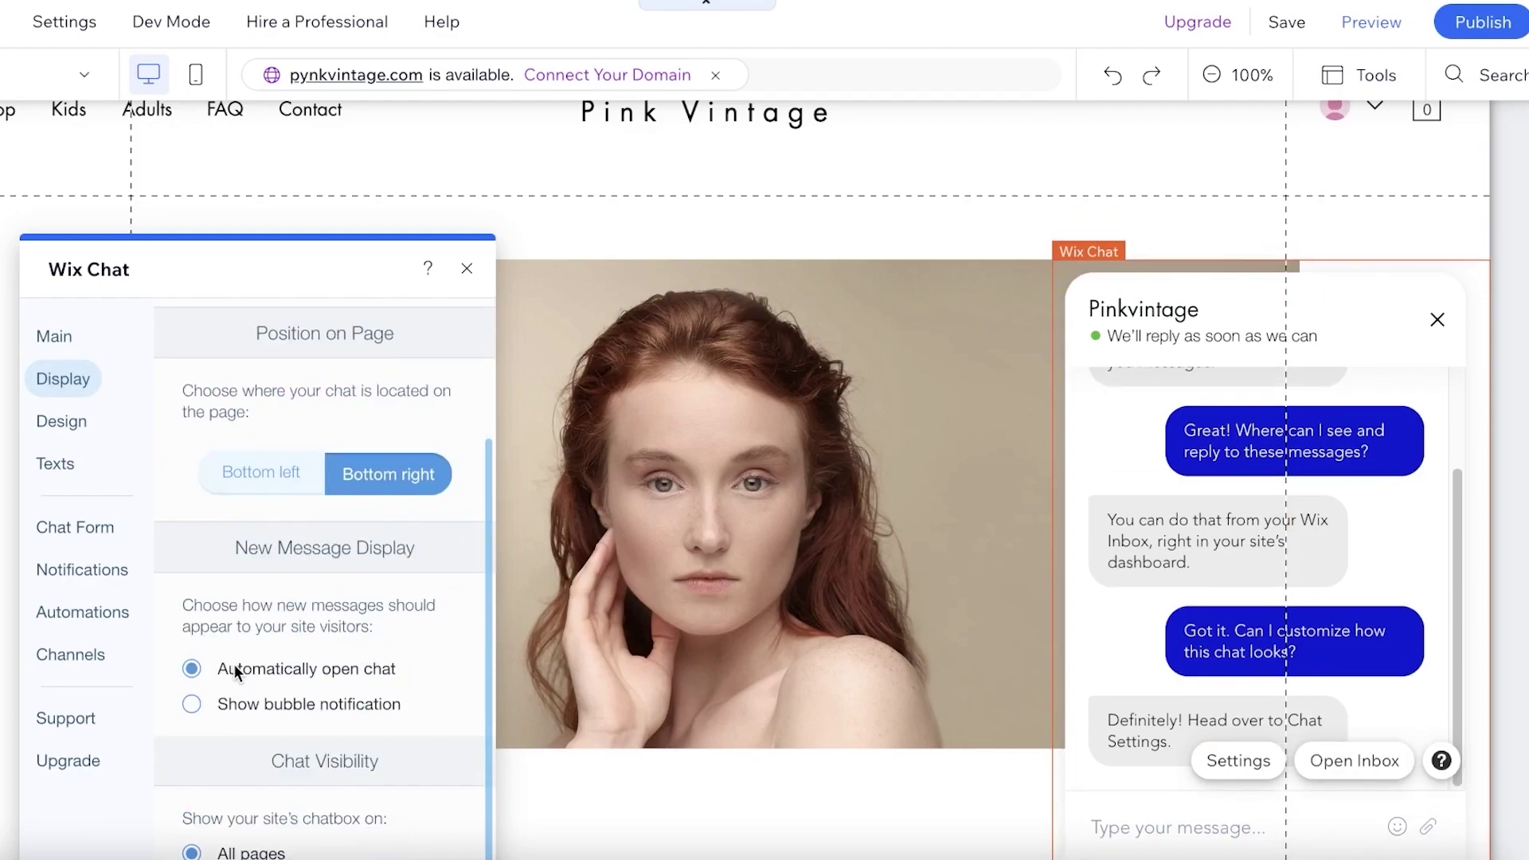
{"action": "left_click", "coordinate": [232, 703]}
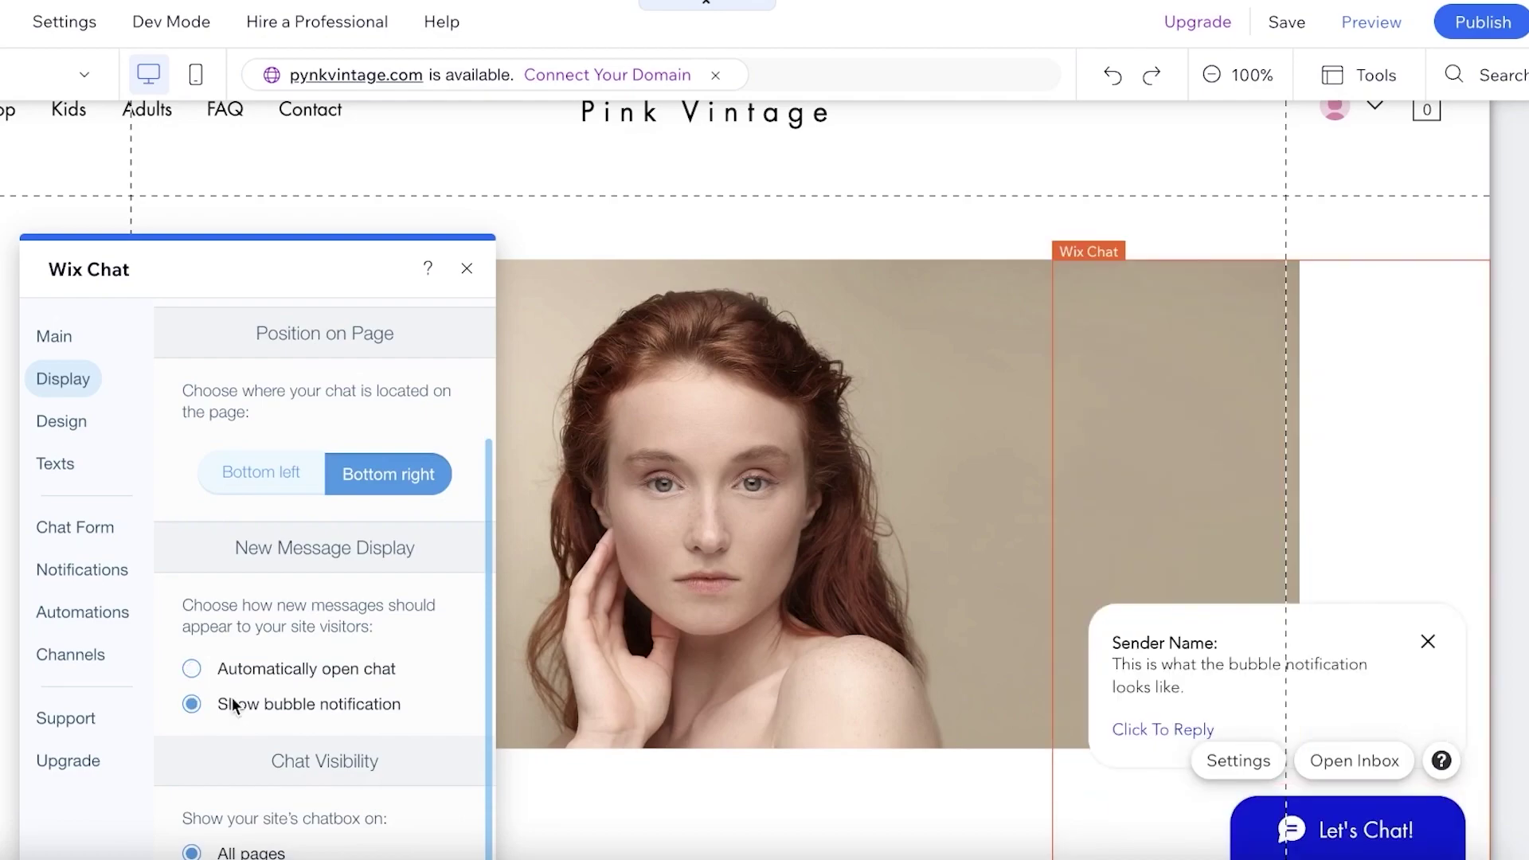
{"action": "left_click", "coordinate": [233, 669]}
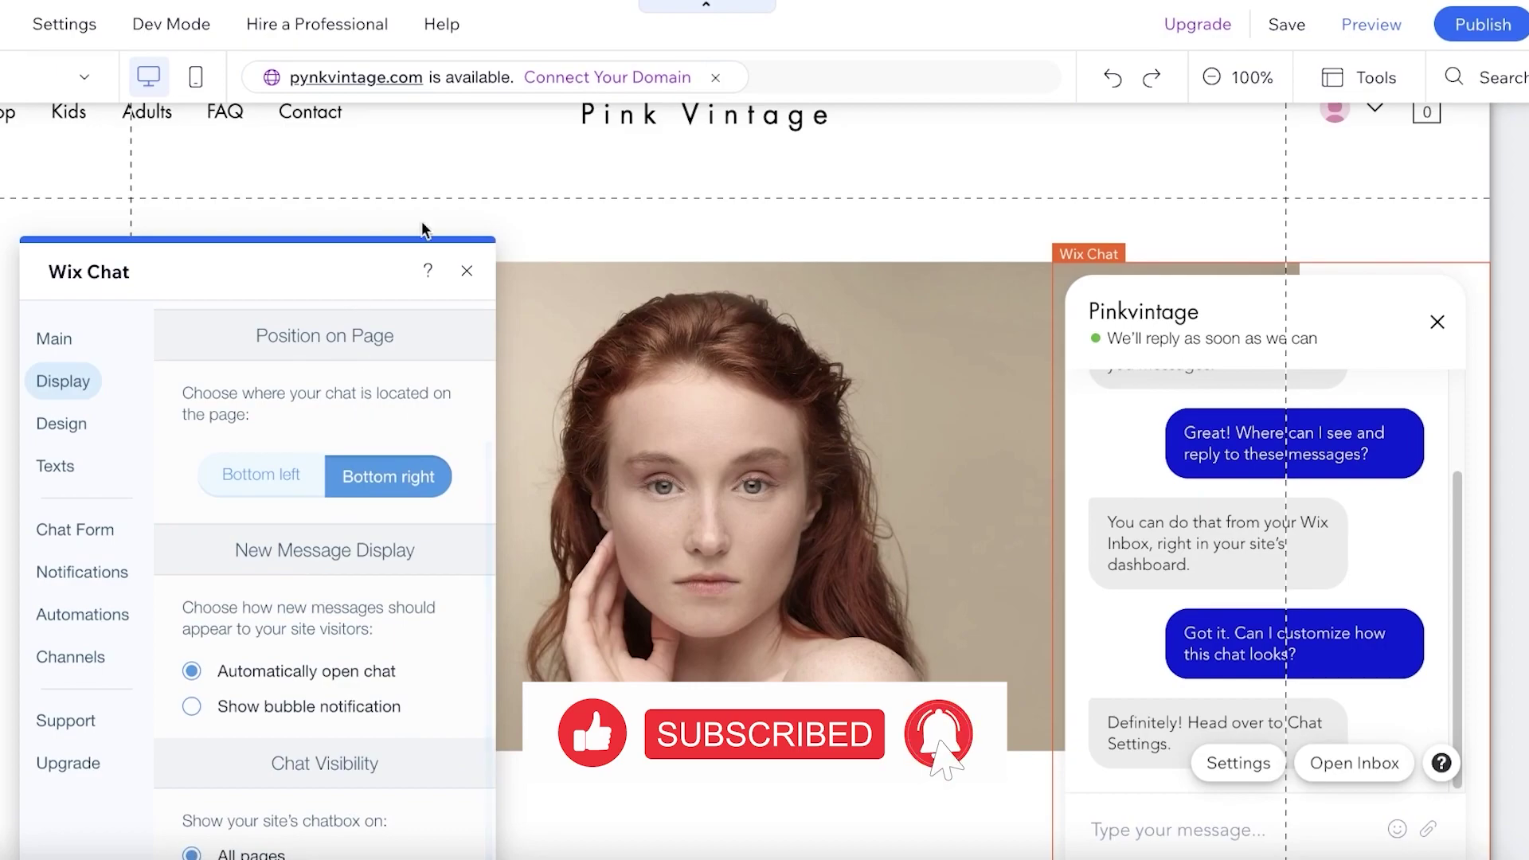
{"action": "scroll", "coordinate": [340, 838], "scroll_direction": "up", "scroll_amount": 1}
{"action": "scroll", "coordinate": [344, 842], "scroll_direction": "down", "scroll_amount": 1}
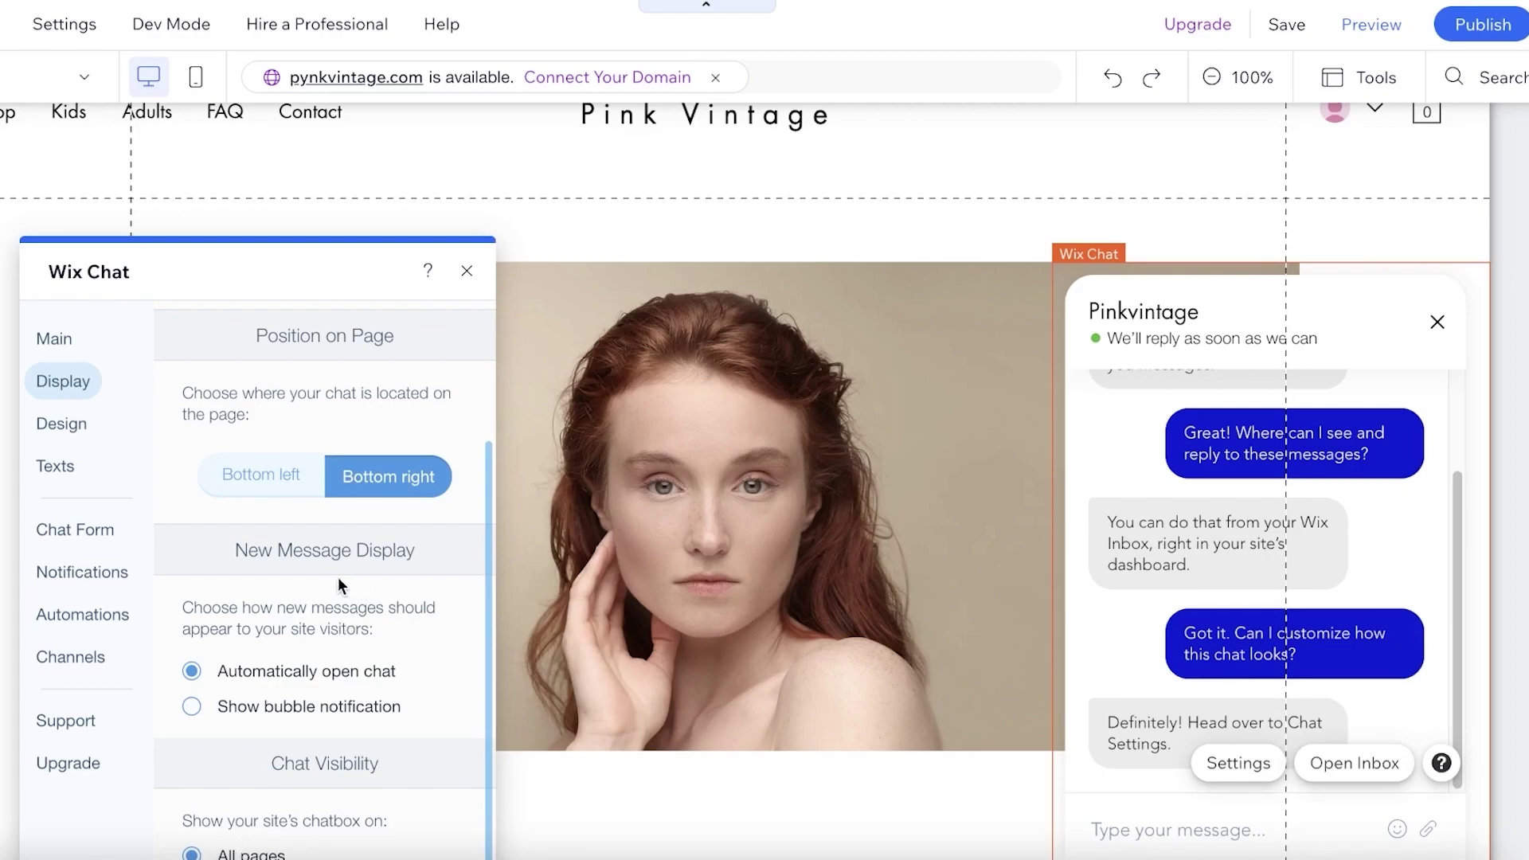
Open the chat's Design options and dismiss the business logo image picker without choosing
{"action": "left_click", "coordinate": [83, 426]}
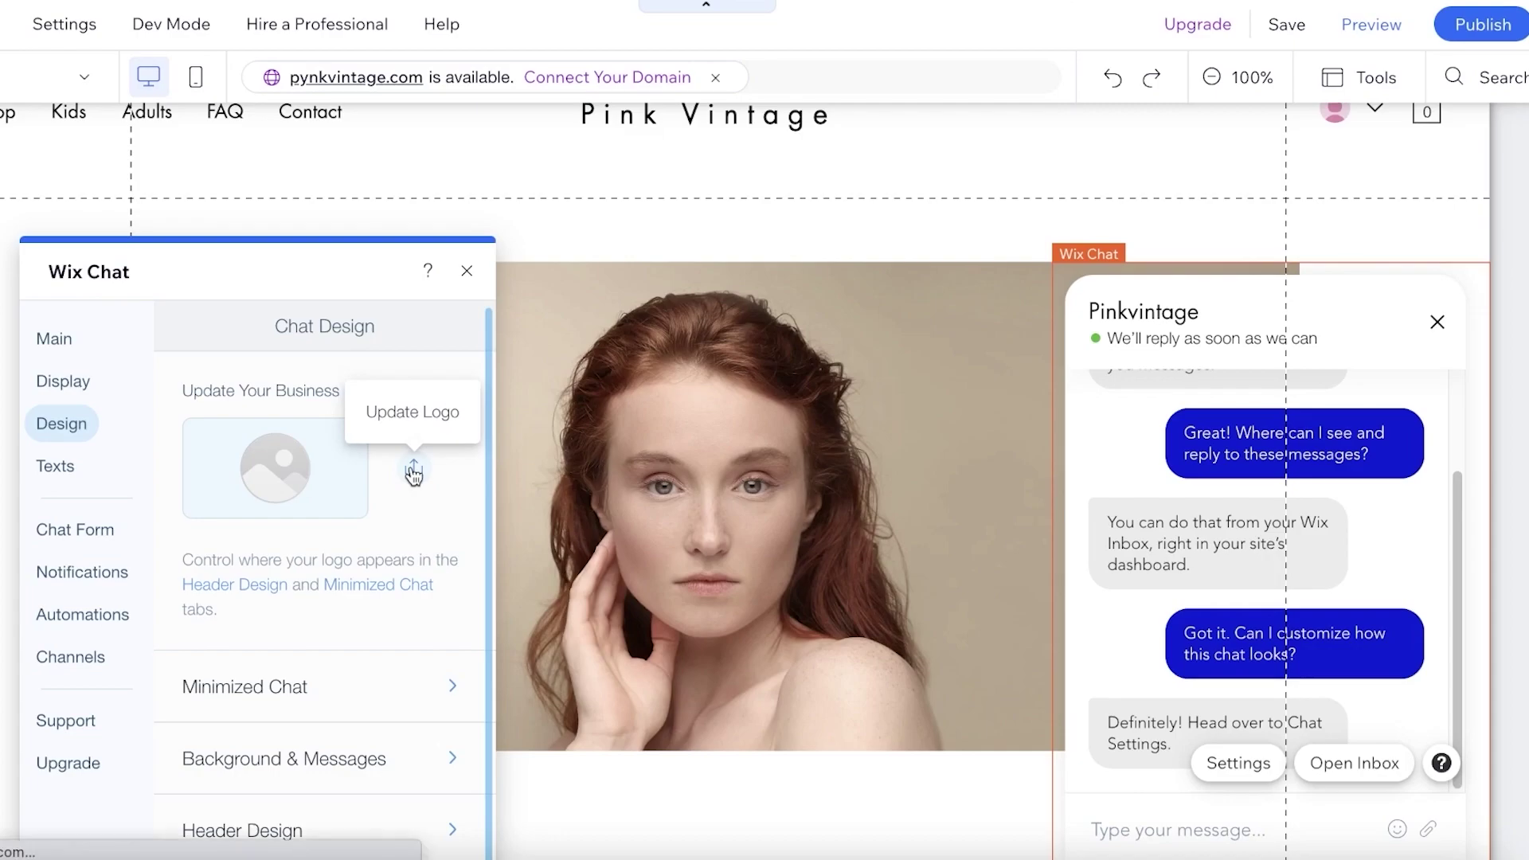
{"action": "left_click", "coordinate": [290, 470]}
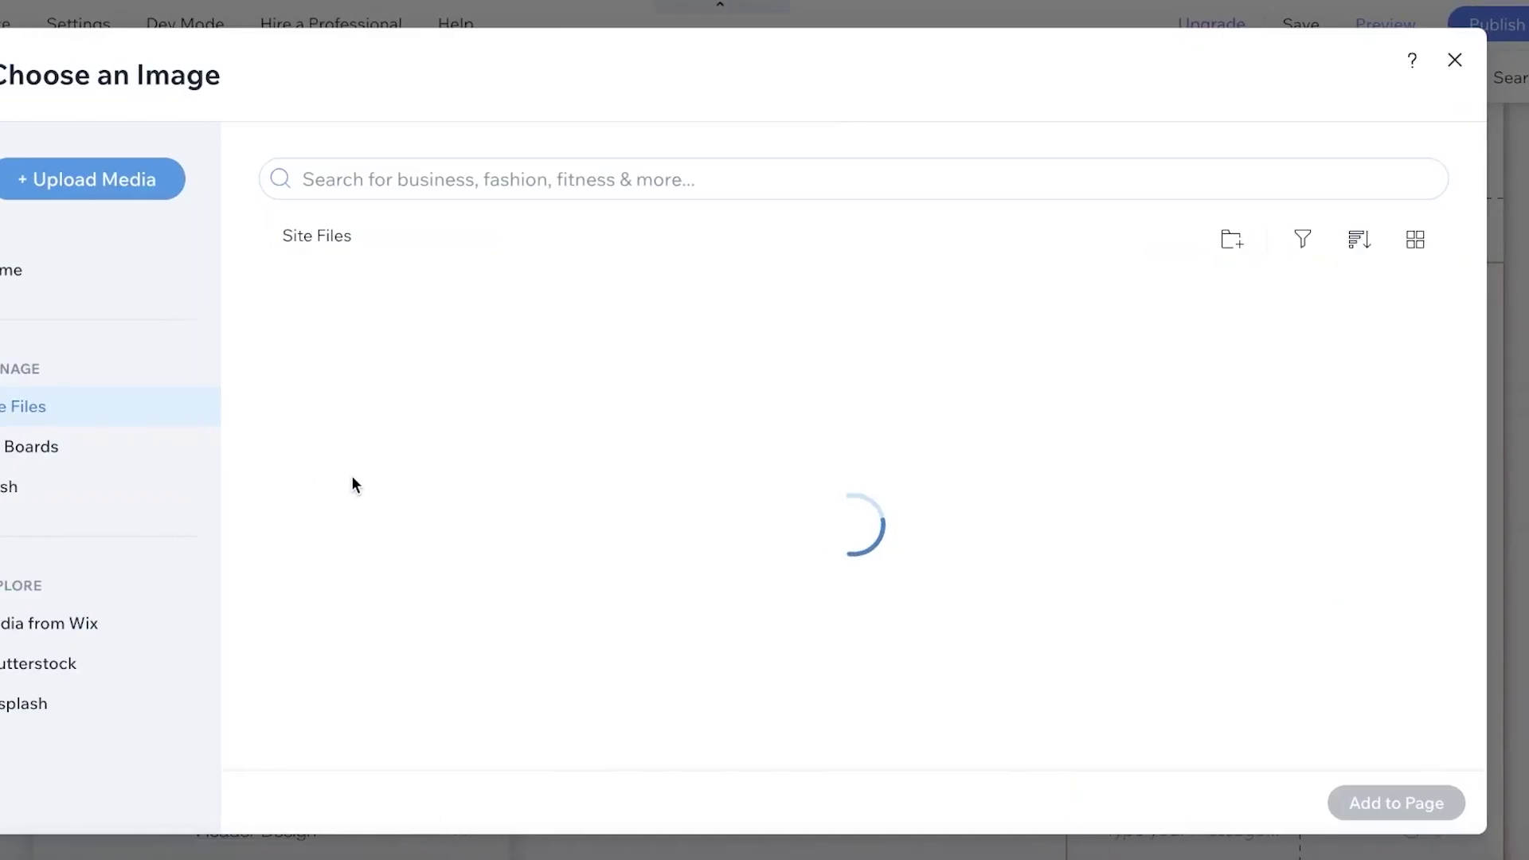
{"action": "key", "text": "Escape"}
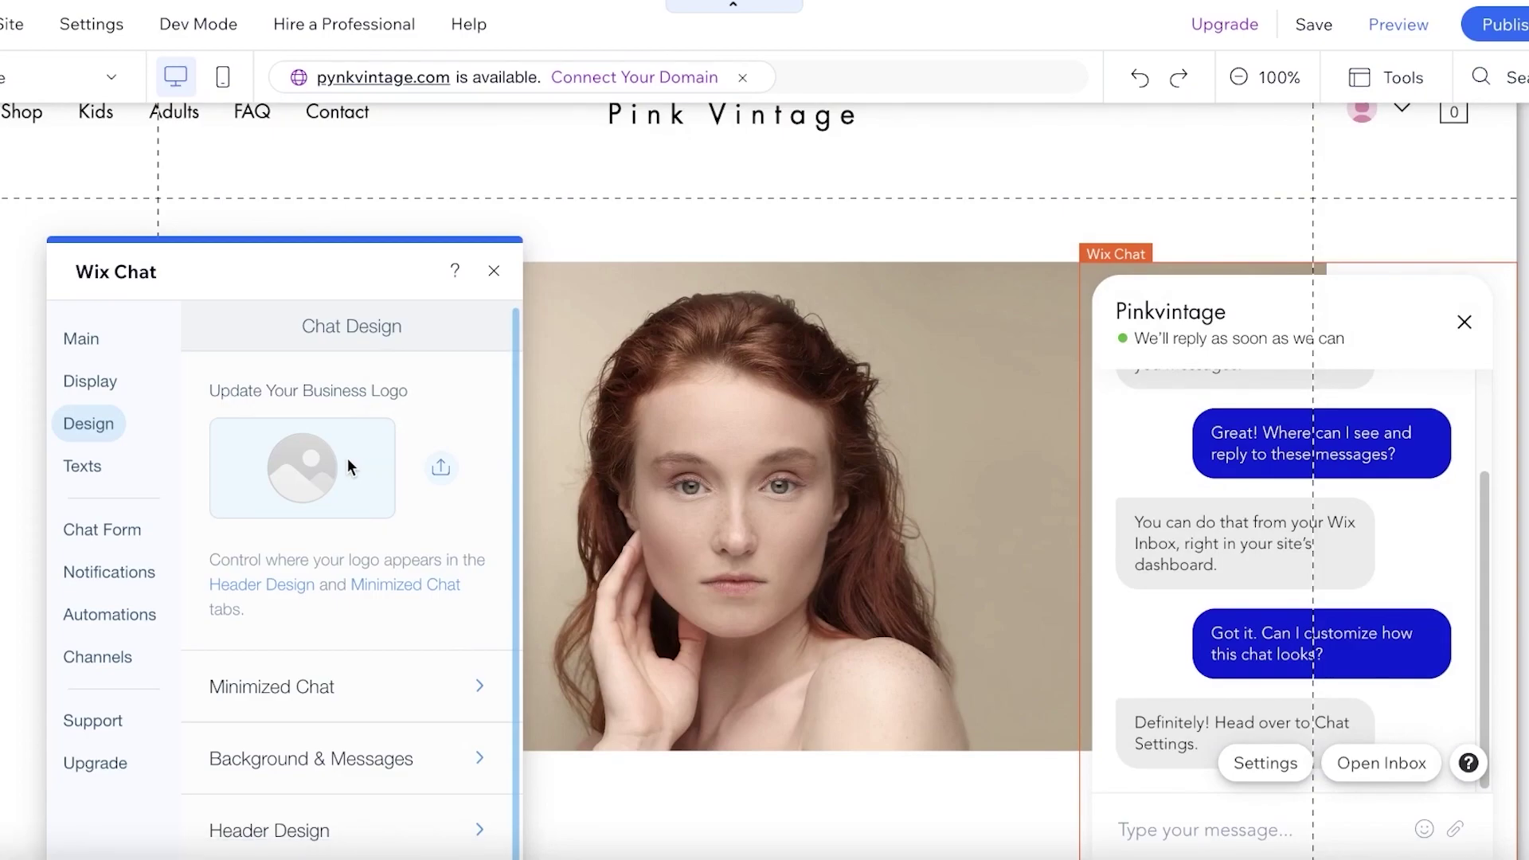
{"action": "scroll", "coordinate": [342, 483], "scroll_direction": "down", "scroll_amount": 1}
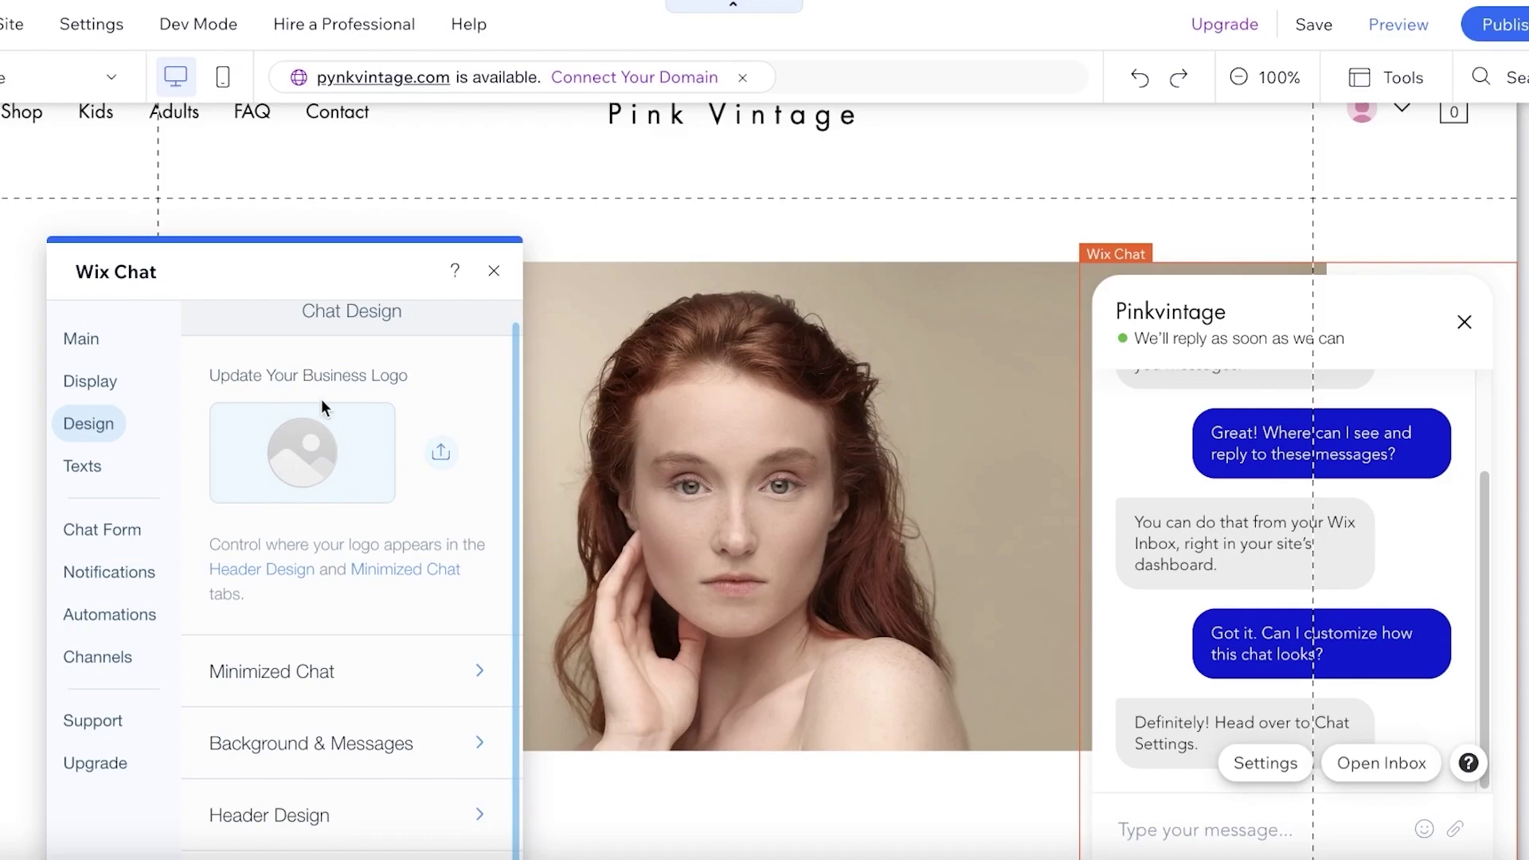
Use the wide Let's Chat! pill layout for the minimized chat button
{"action": "left_click", "coordinate": [293, 675]}
{"action": "left_click", "coordinate": [356, 522]}
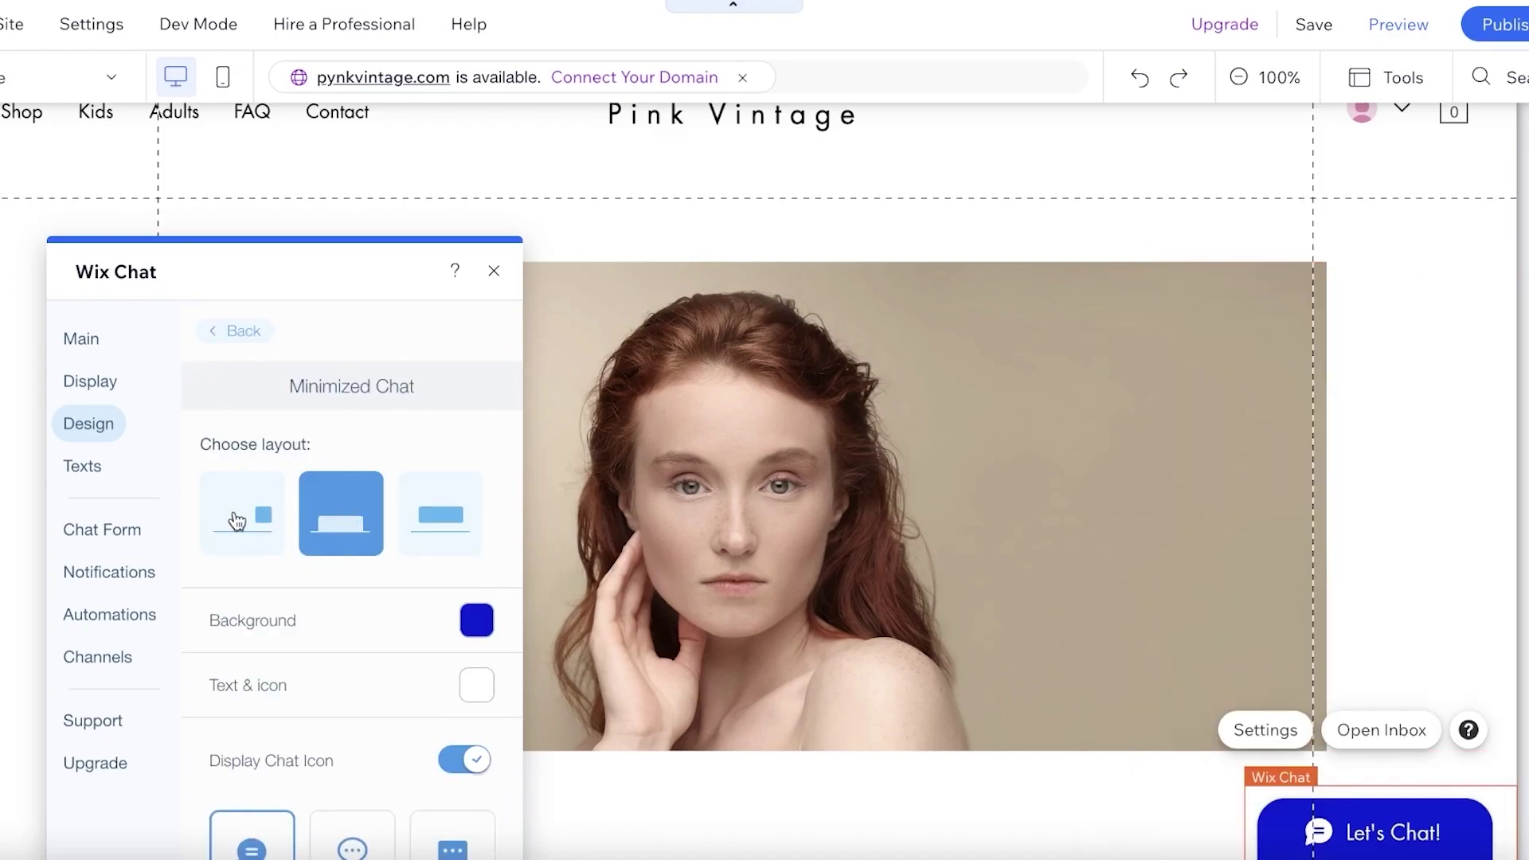
{"action": "left_click", "coordinate": [239, 518]}
{"action": "left_click", "coordinate": [341, 519]}
{"action": "left_click", "coordinate": [476, 516]}
{"action": "left_click", "coordinate": [336, 547]}
{"action": "left_click", "coordinate": [241, 534]}
{"action": "left_click", "coordinate": [418, 529]}
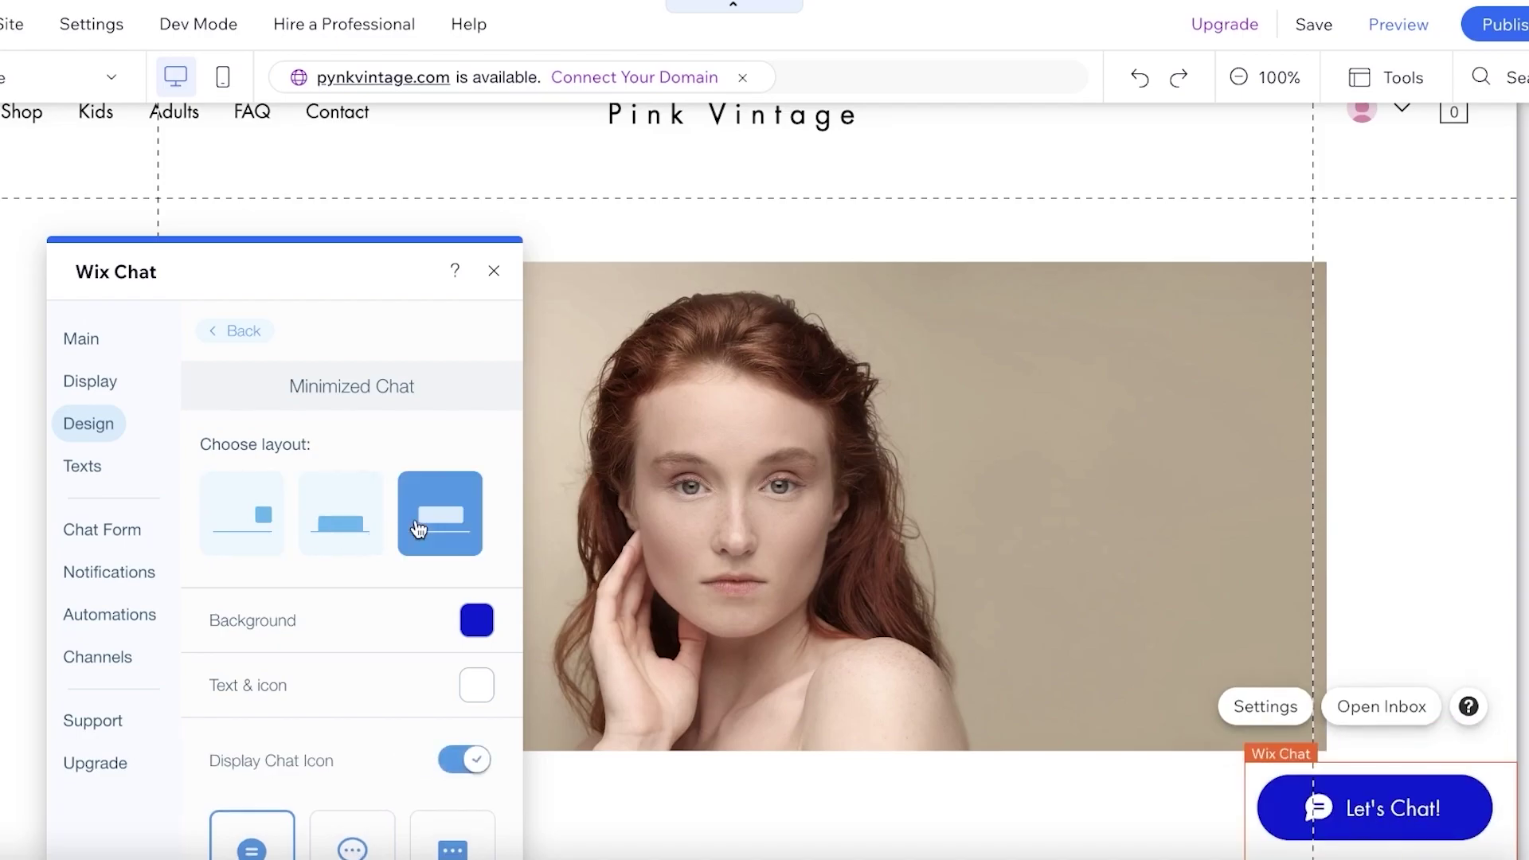
Make the chat button's background salmon and its text and icon black
{"action": "left_click", "coordinate": [478, 620]}
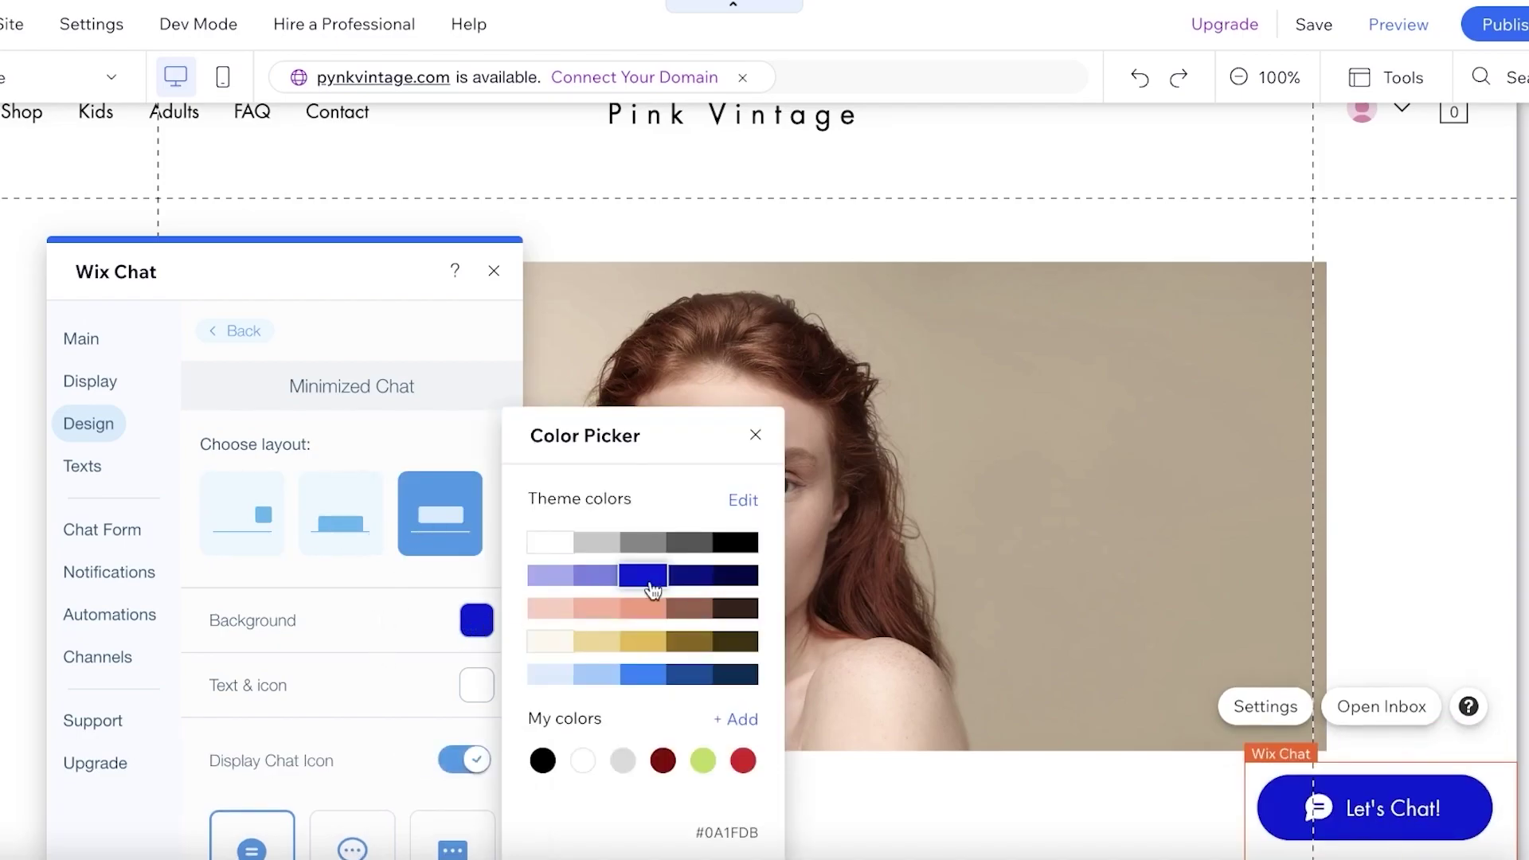
{"action": "left_click", "coordinate": [735, 541]}
{"action": "left_click", "coordinate": [643, 611]}
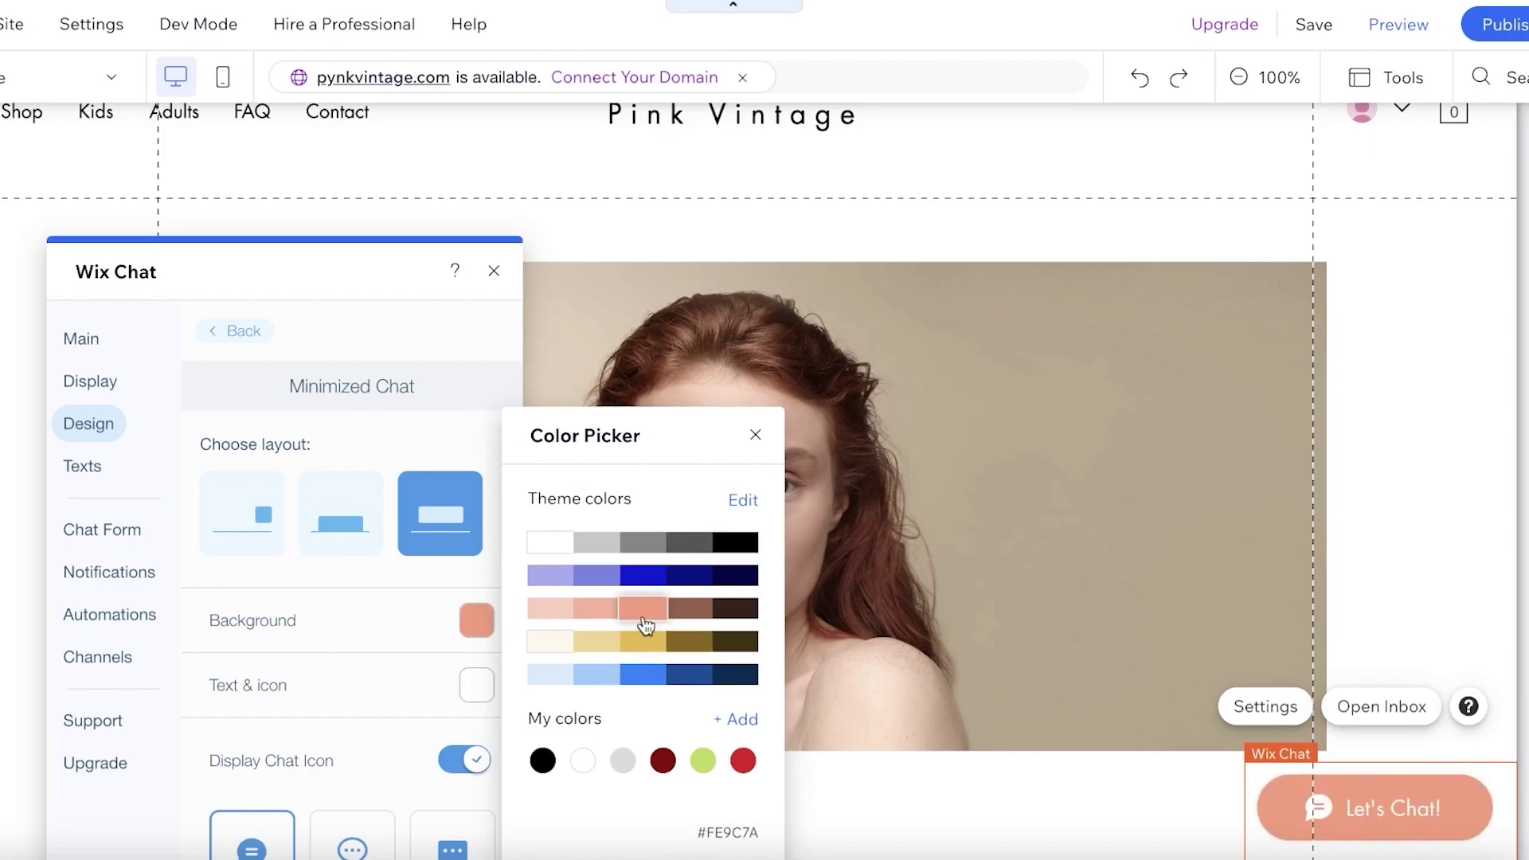
{"action": "left_click", "coordinate": [476, 685]}
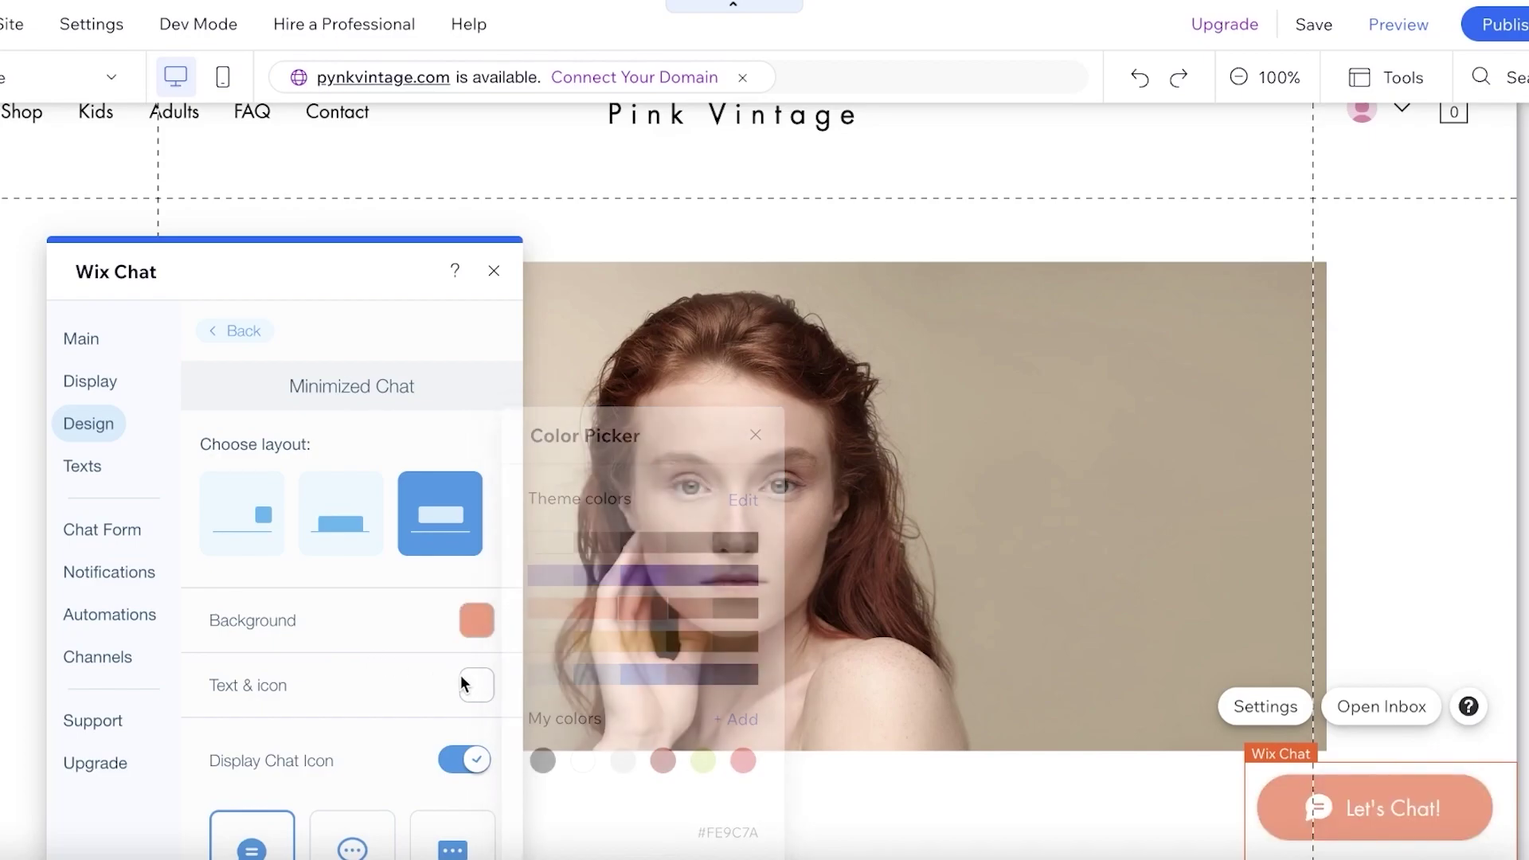
{"action": "left_click", "coordinate": [563, 588]}
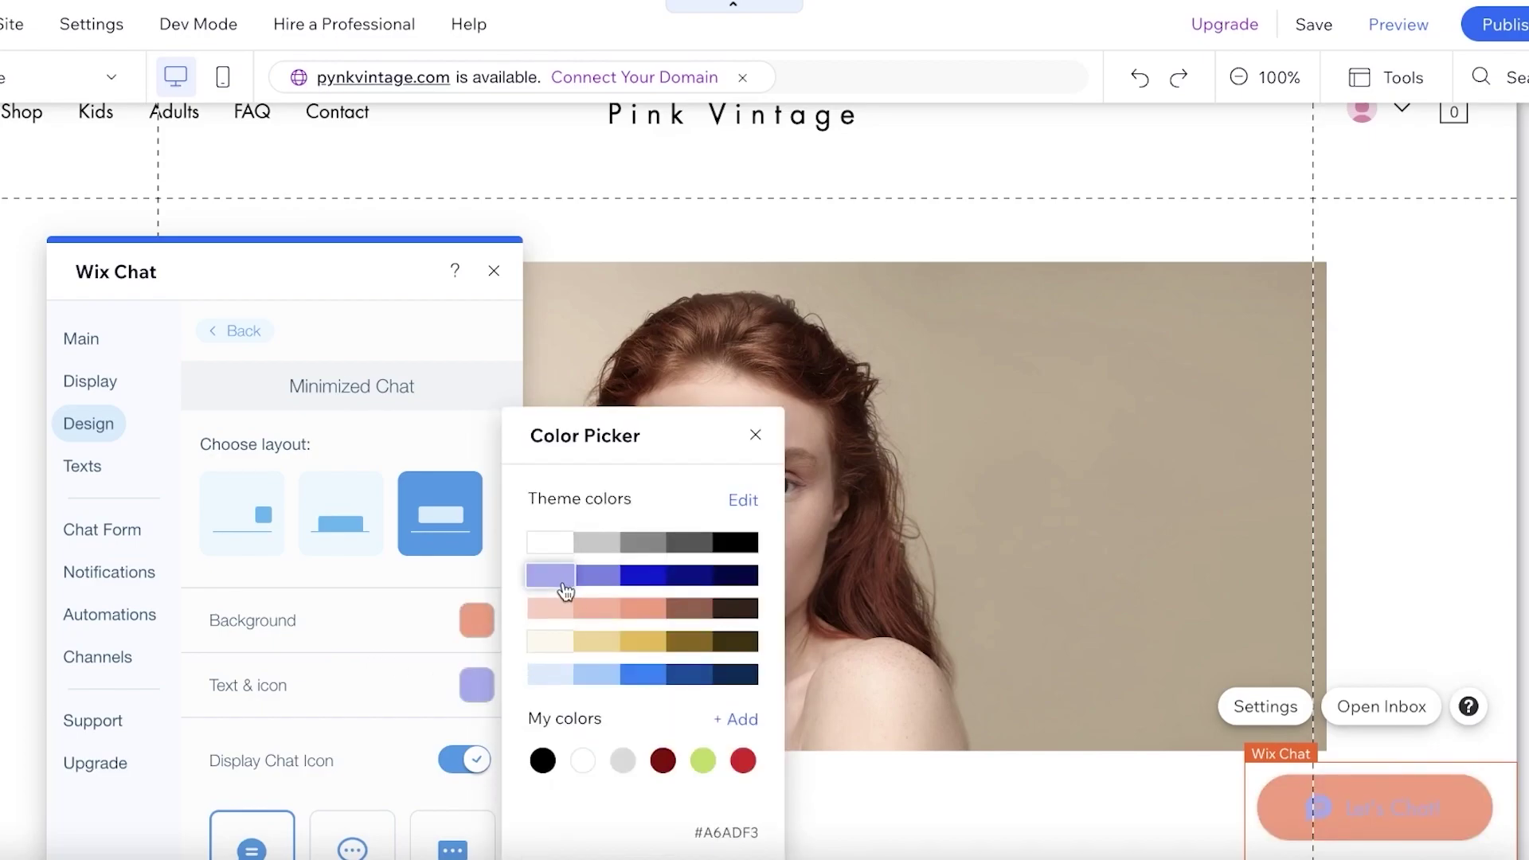
{"action": "left_click", "coordinate": [542, 759]}
Compare the chat button icons and keep the speech-bubble chat icon
{"action": "scroll", "coordinate": [342, 723], "scroll_direction": "down", "scroll_amount": 1}
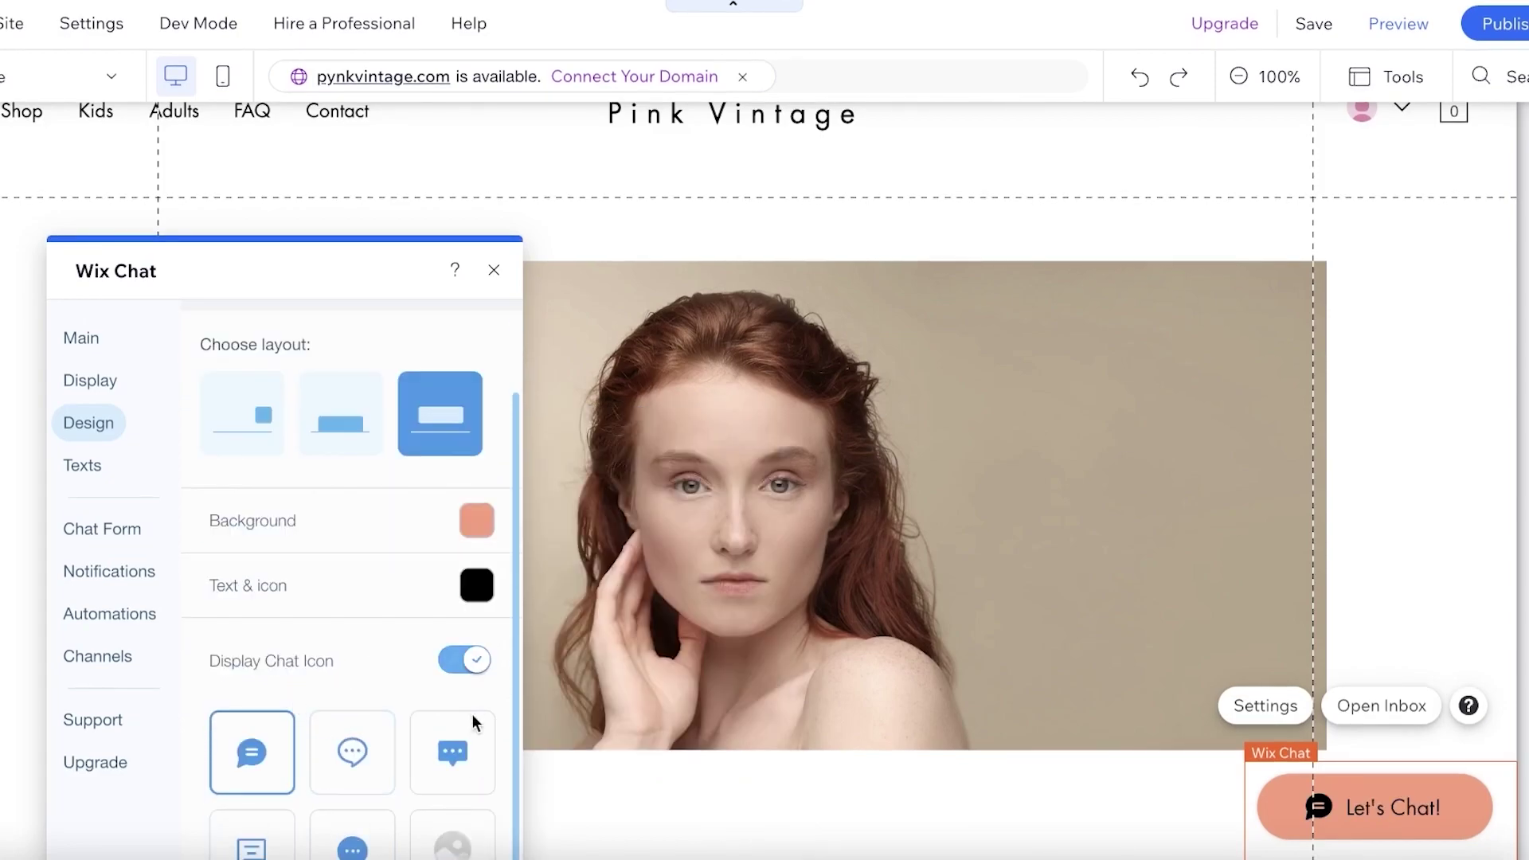
{"action": "left_click", "coordinate": [356, 746]}
{"action": "left_click", "coordinate": [420, 752]}
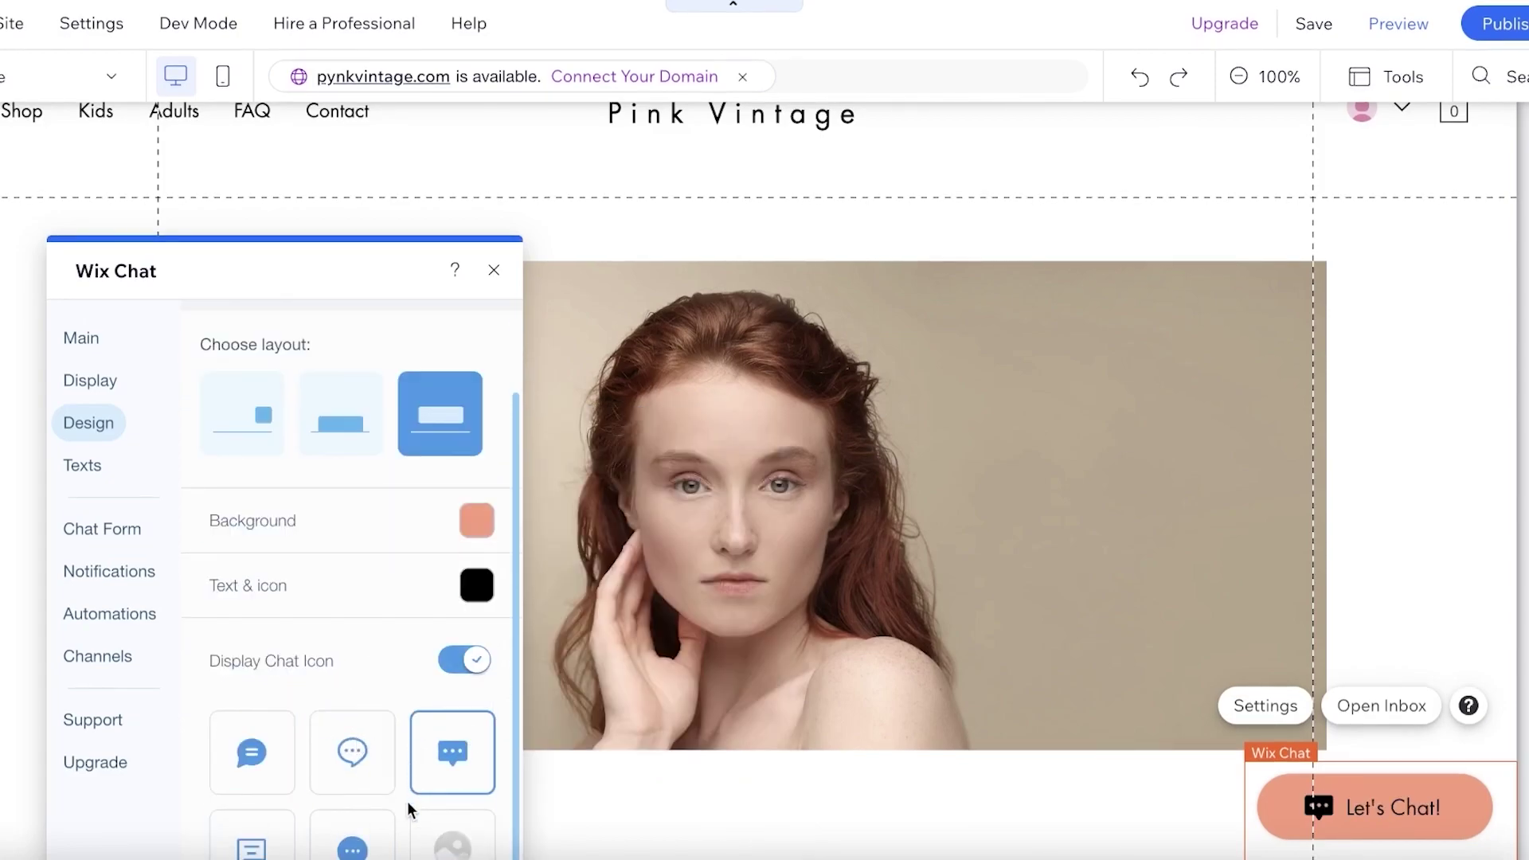
{"action": "left_click", "coordinate": [434, 837]}
{"action": "left_click", "coordinate": [351, 836]}
{"action": "left_click", "coordinate": [252, 836]}
{"action": "left_click", "coordinate": [458, 840]}
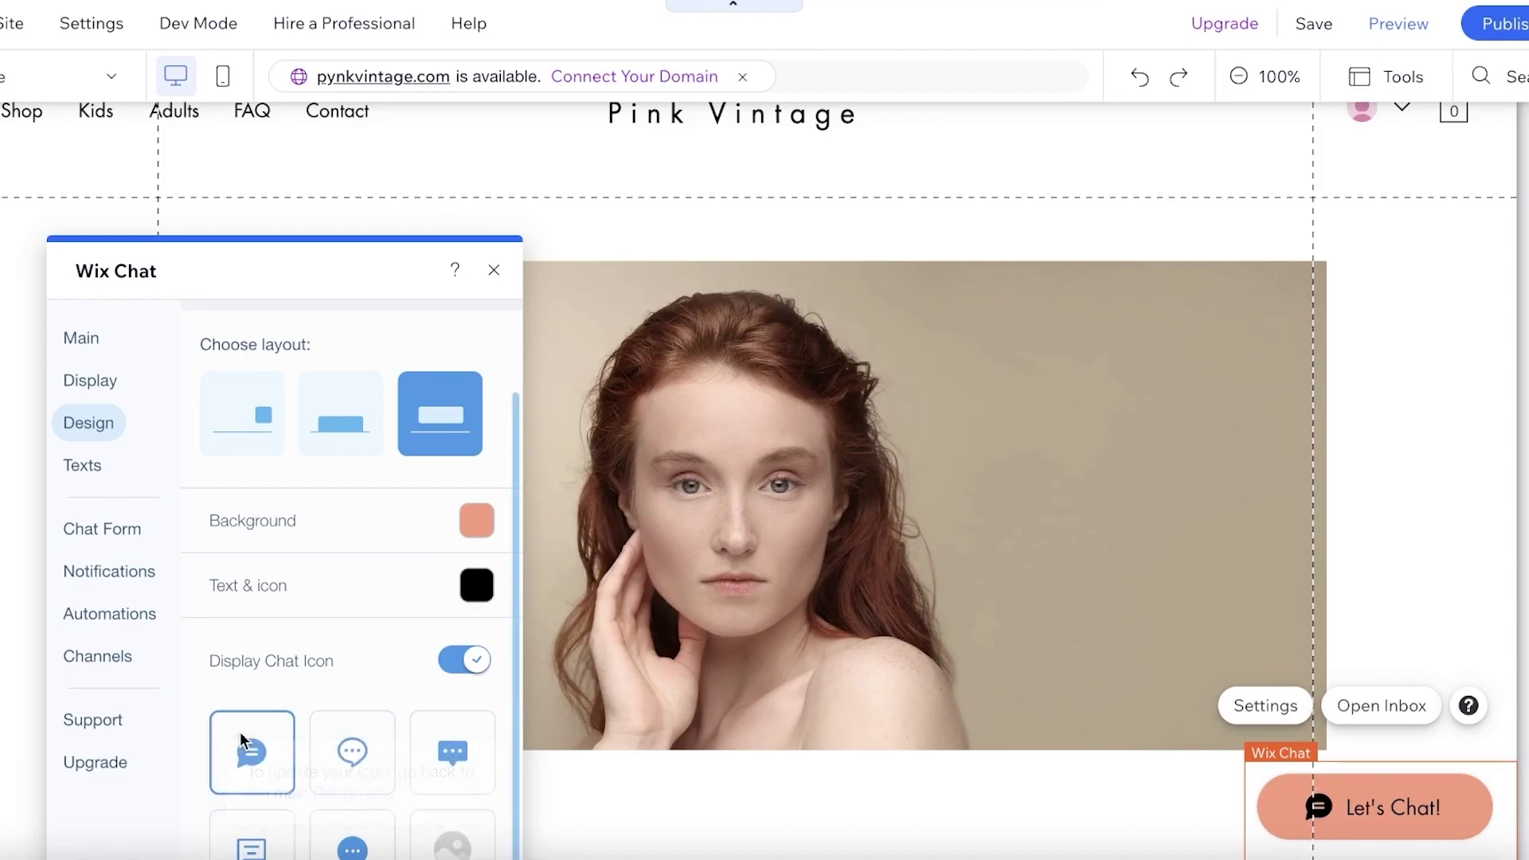
{"action": "left_click", "coordinate": [83, 465]}
Review the Message Text Box placeholder text, leaving it unchanged
{"action": "scroll", "coordinate": [313, 613], "scroll_direction": "down", "scroll_amount": 1}
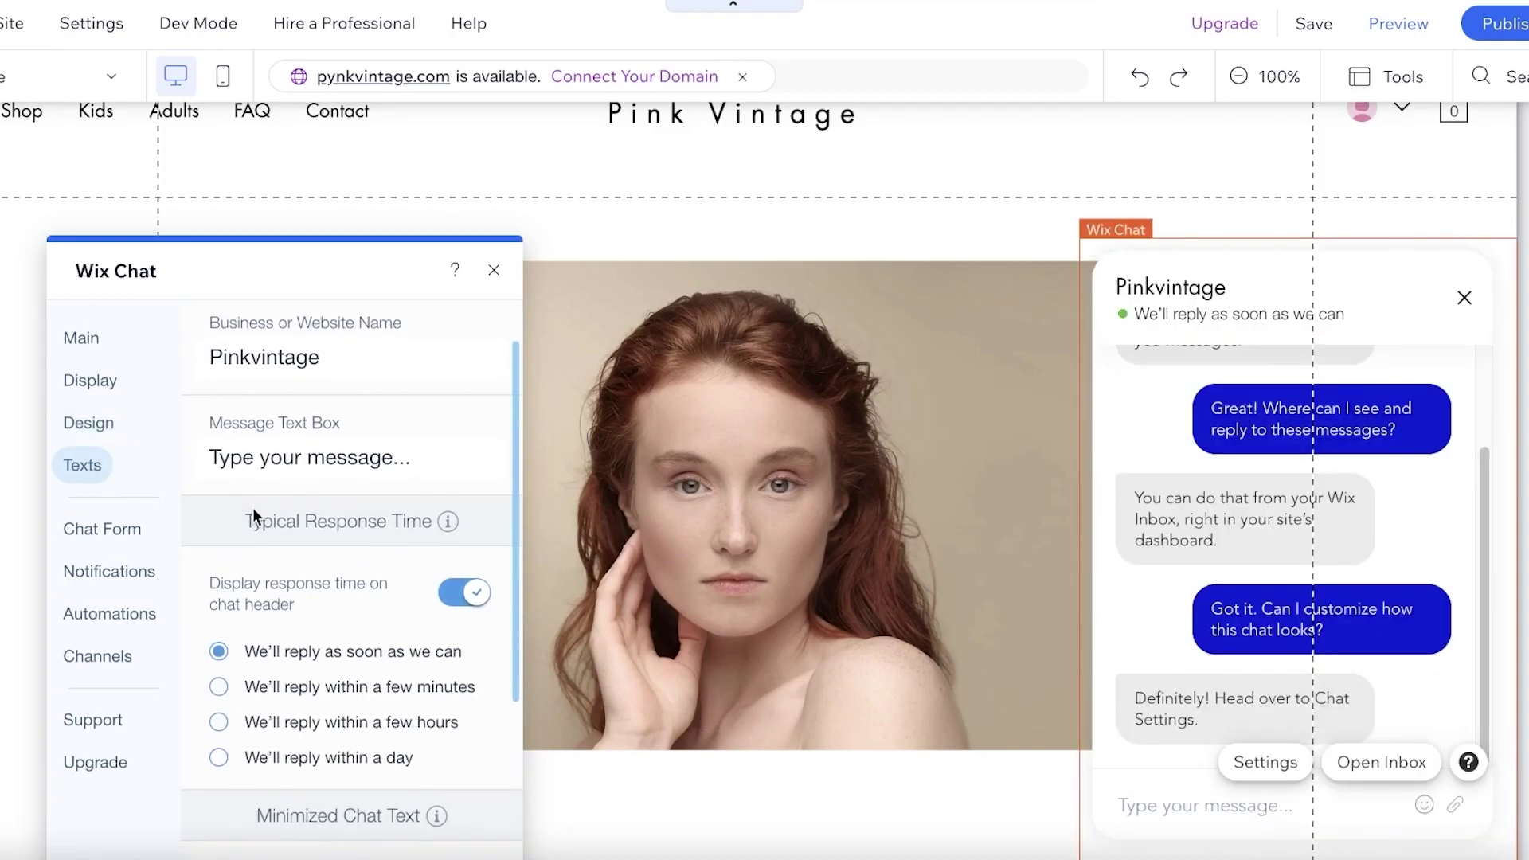
{"action": "scroll", "coordinate": [258, 510], "scroll_direction": "up", "scroll_amount": 1}
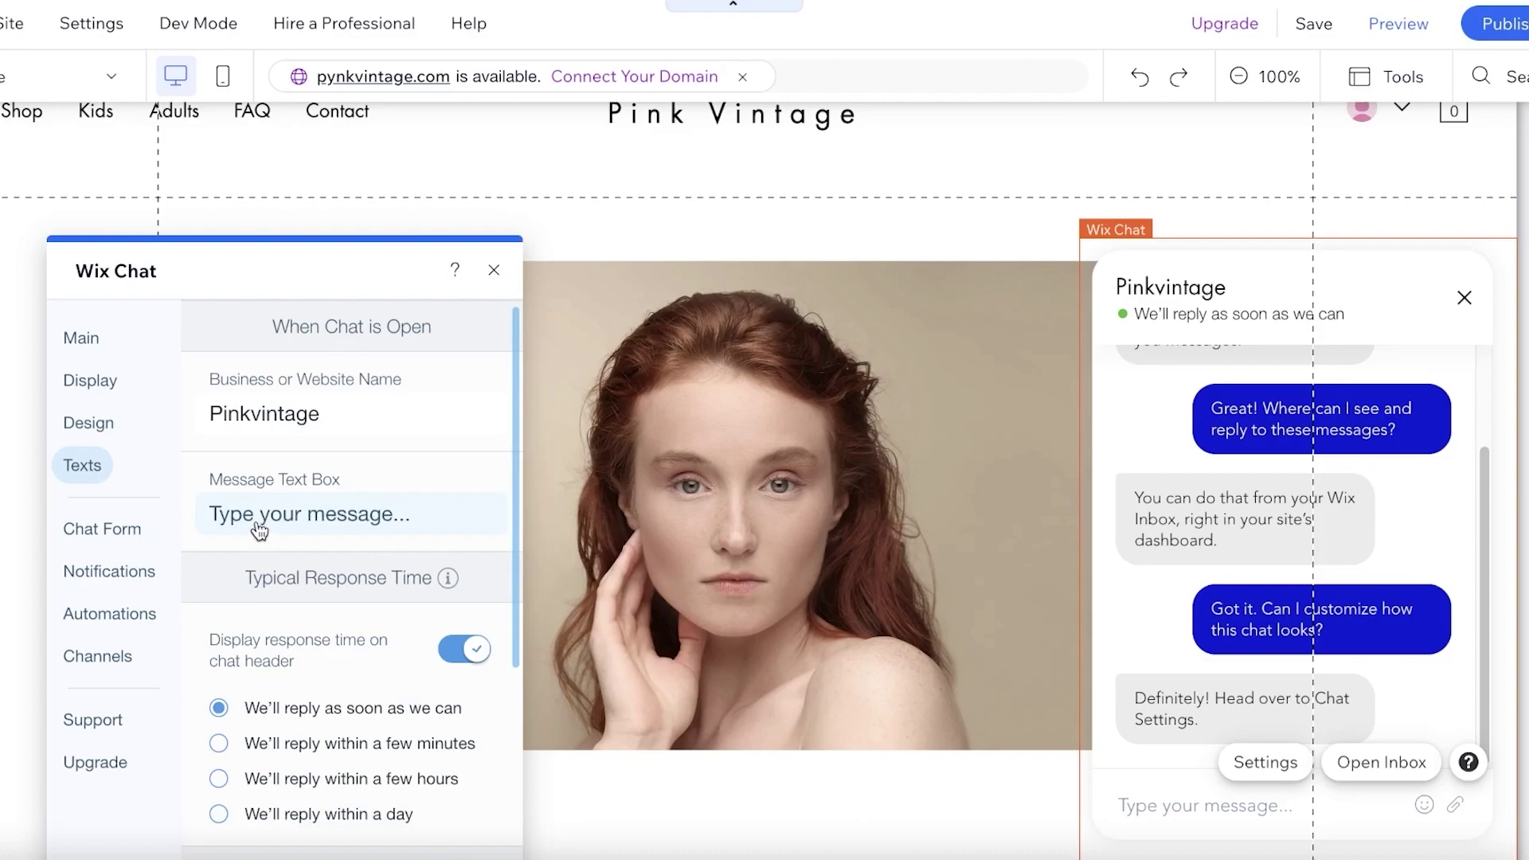
{"action": "left_click", "coordinate": [259, 531]}
{"action": "key", "text": "ctrl+a"}
{"action": "left_click", "coordinate": [361, 572]}
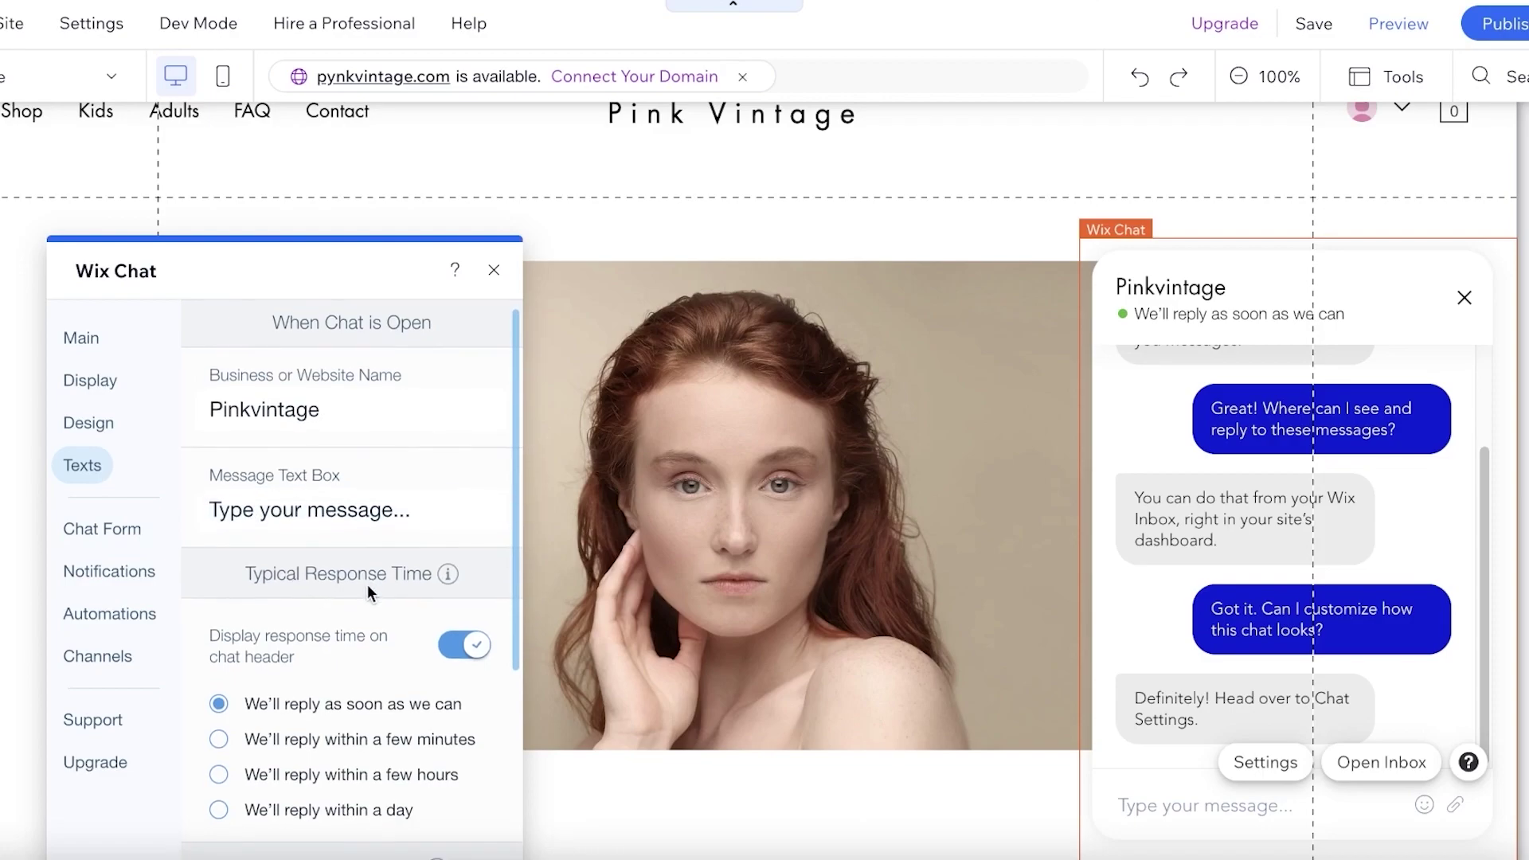
{"action": "scroll", "coordinate": [366, 588], "scroll_direction": "down", "scroll_amount": 3}
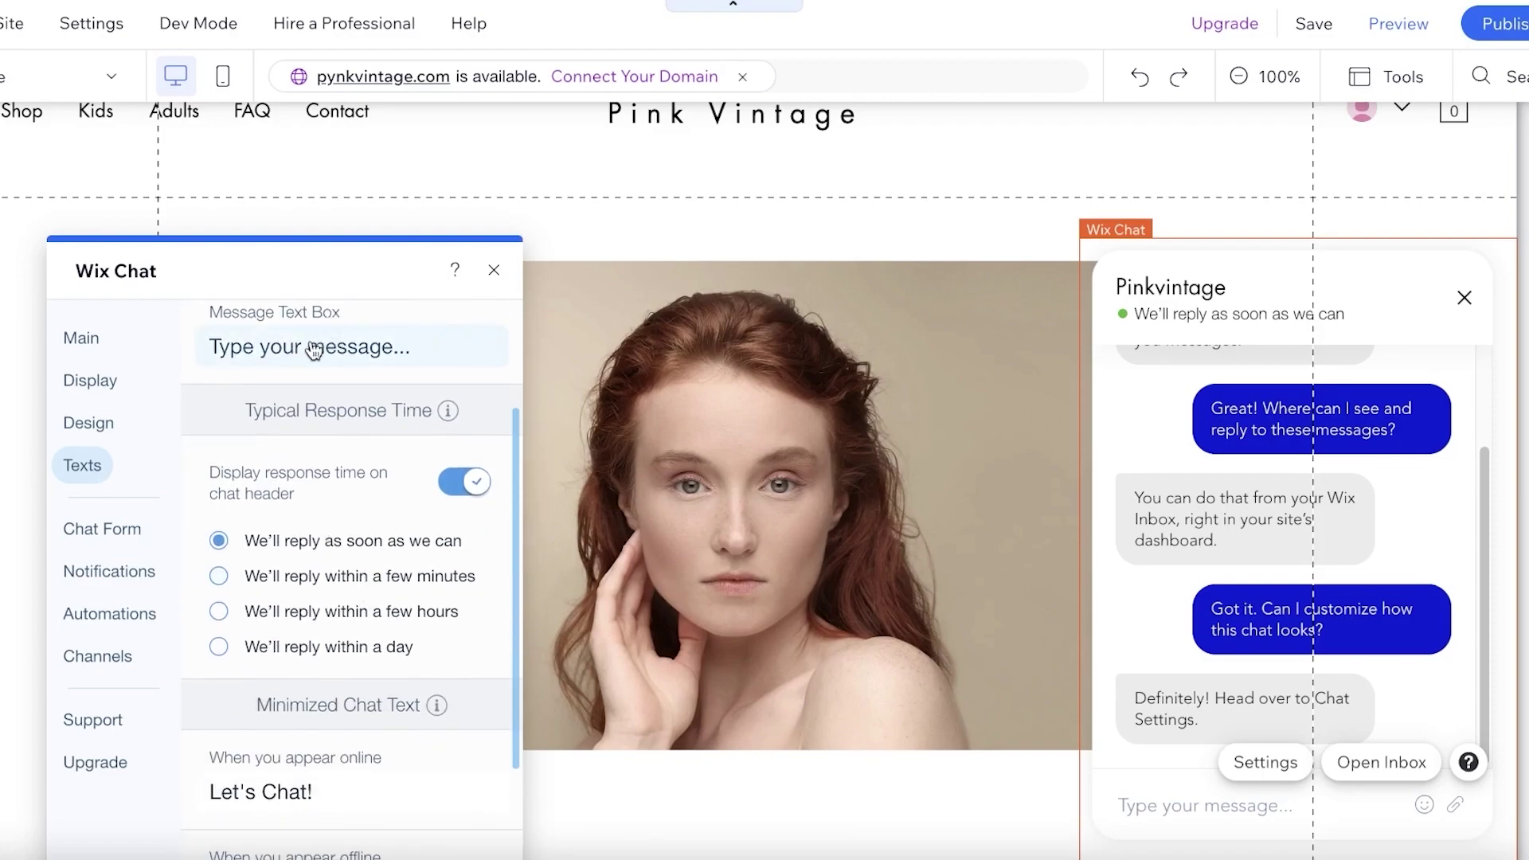
{"action": "left_click", "coordinate": [315, 351]}
{"action": "key", "text": "ctrl+a"}
{"action": "left_click", "coordinate": [267, 445]}
Set the reply time to within a few minutes and check the Let's Chat! and Contact Us texts
{"action": "scroll", "coordinate": [266, 536], "scroll_direction": "down", "scroll_amount": 3}
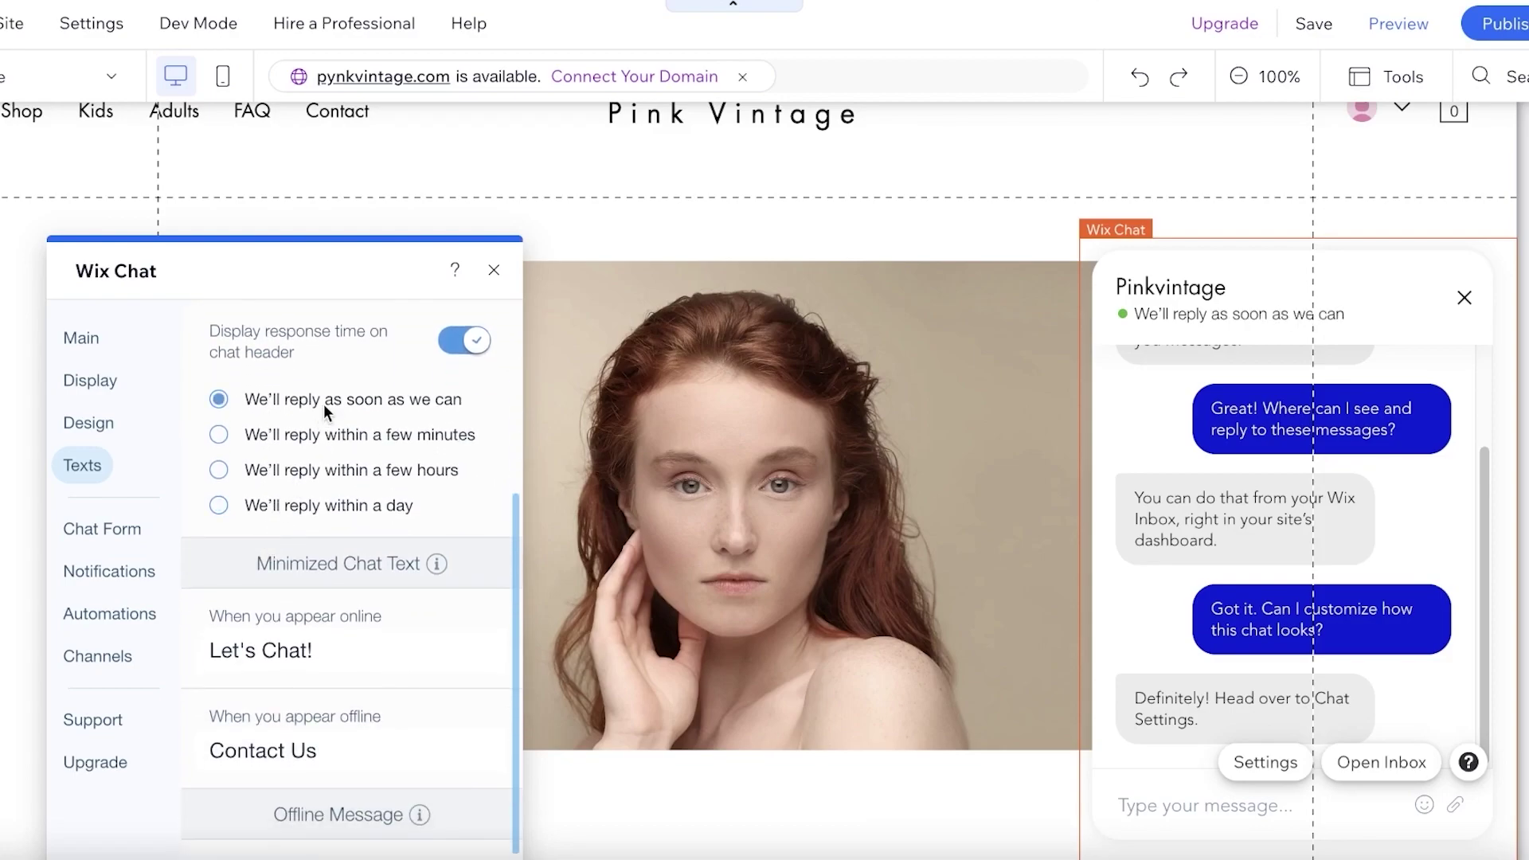
{"action": "left_click", "coordinate": [342, 435]}
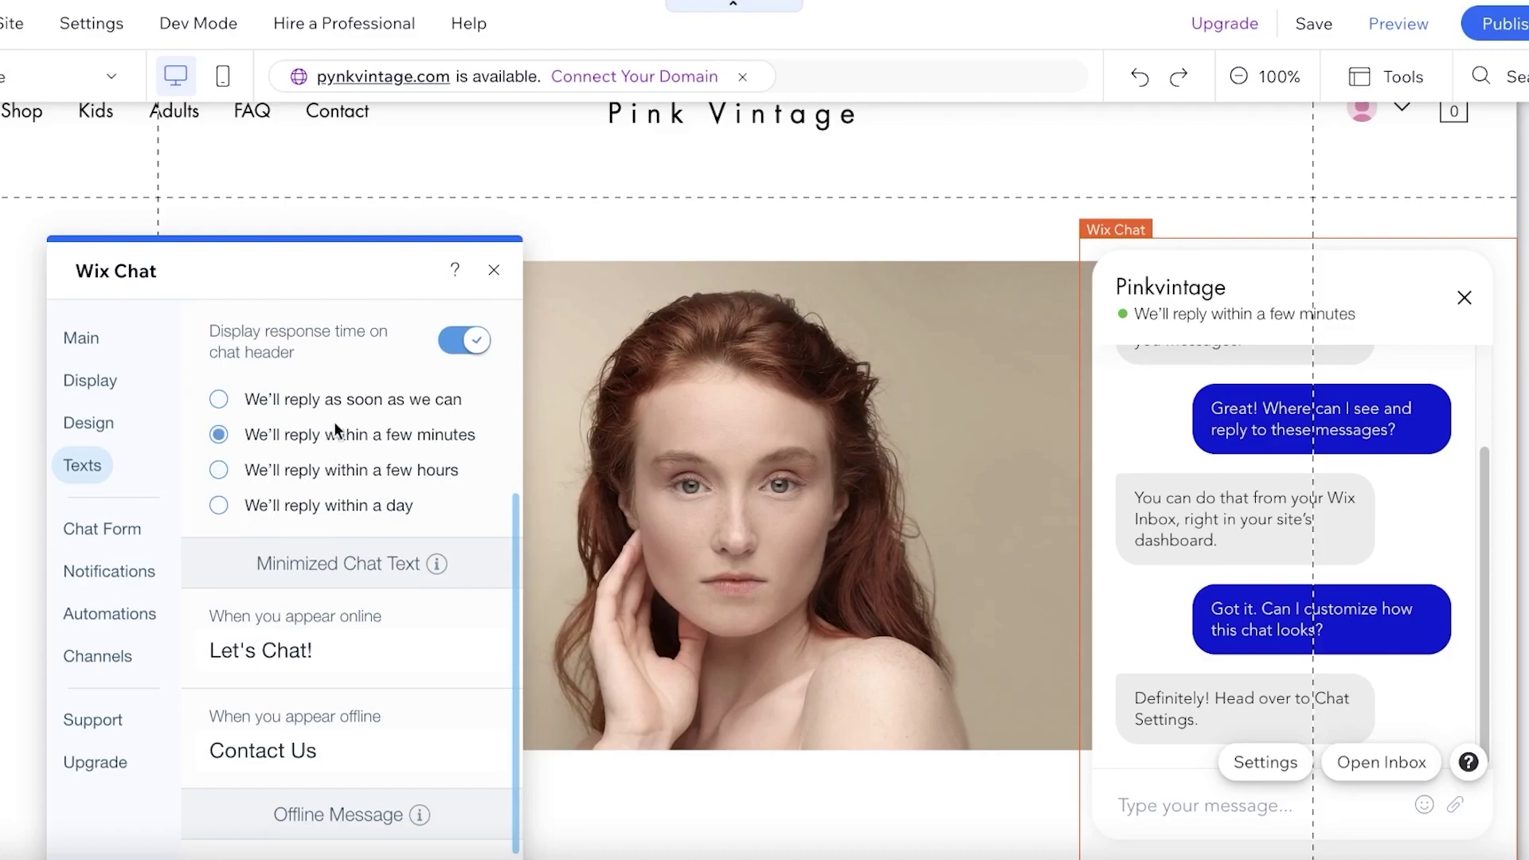
{"action": "scroll", "coordinate": [291, 649], "scroll_direction": "down", "scroll_amount": 2}
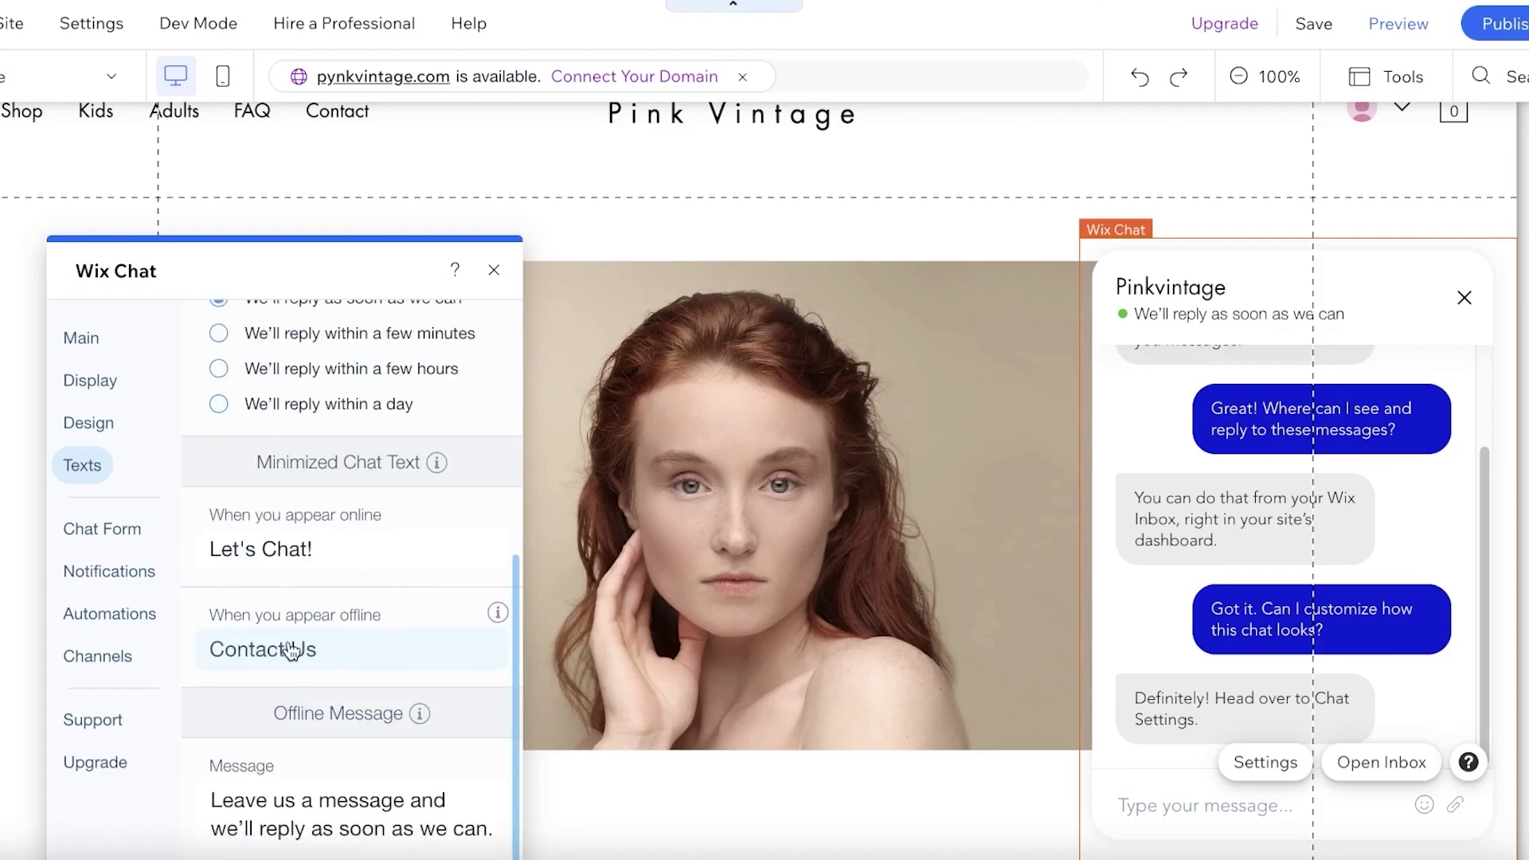
{"action": "left_click", "coordinate": [309, 554]}
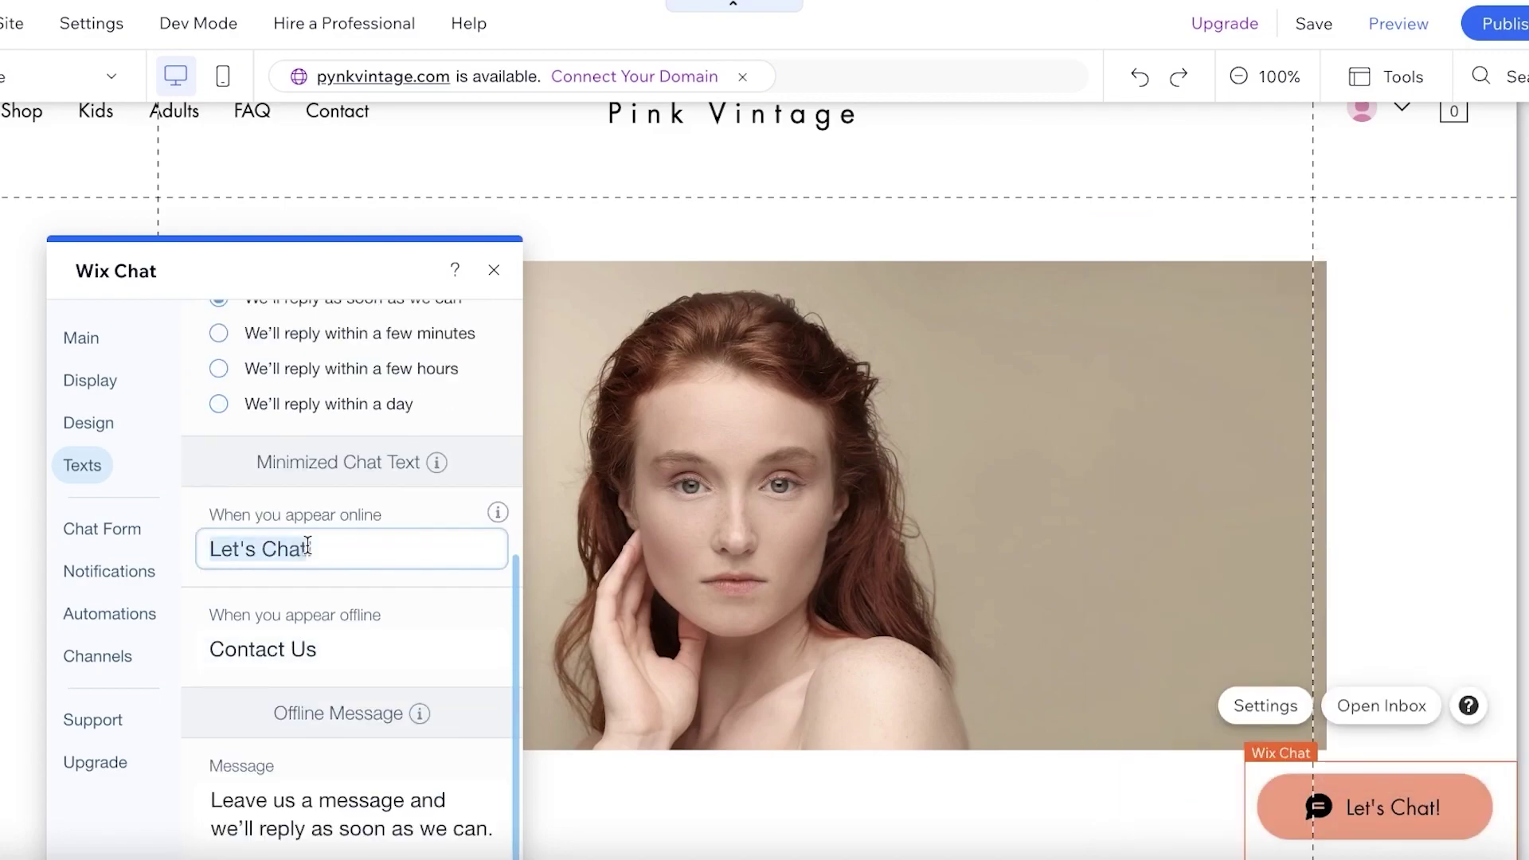
{"action": "left_click", "coordinate": [309, 630]}
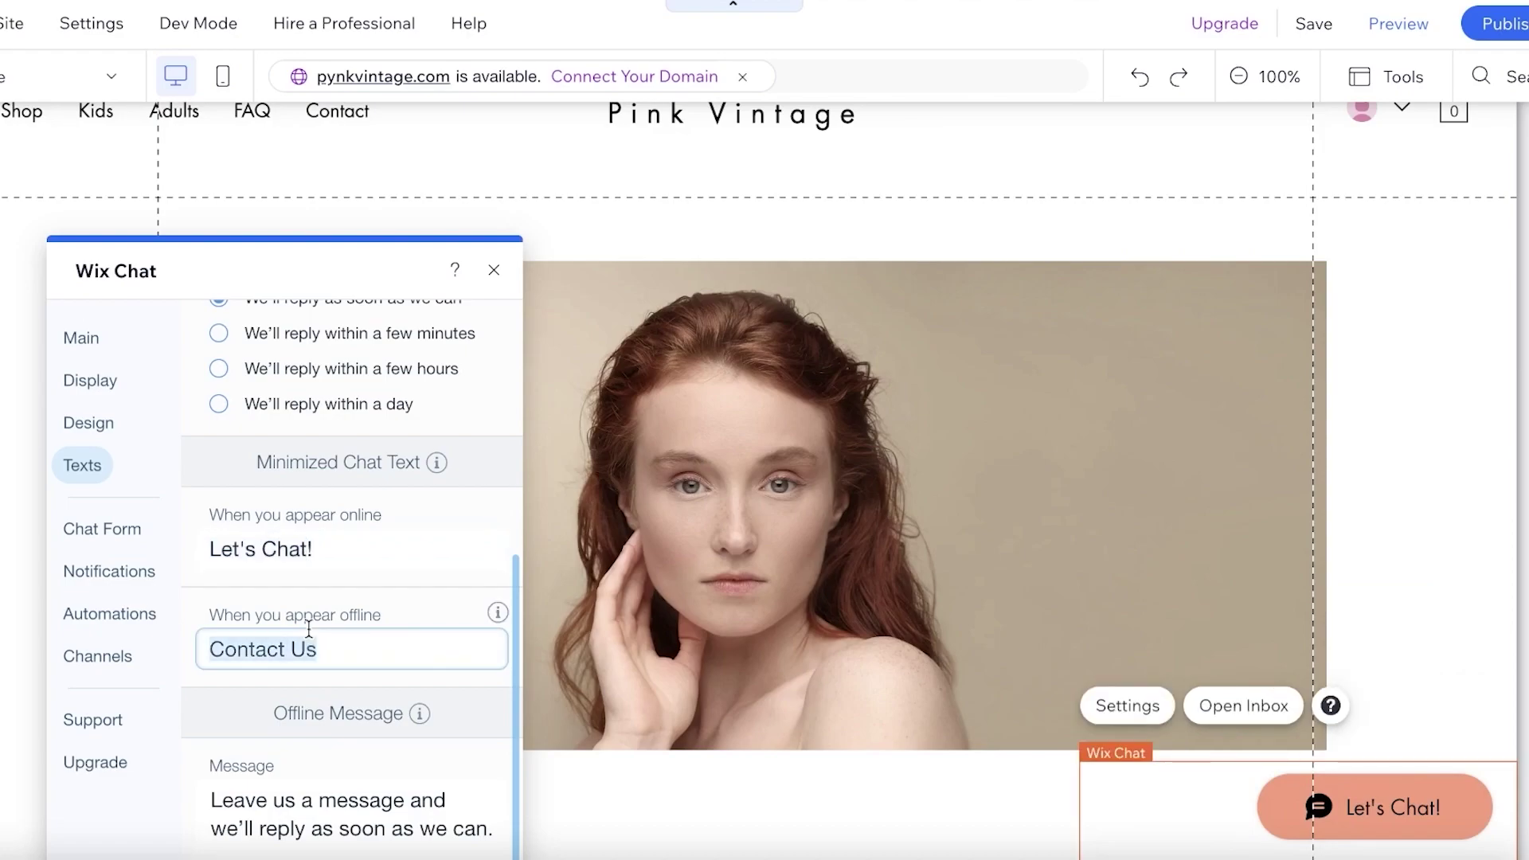
{"action": "left_click", "coordinate": [287, 796]}
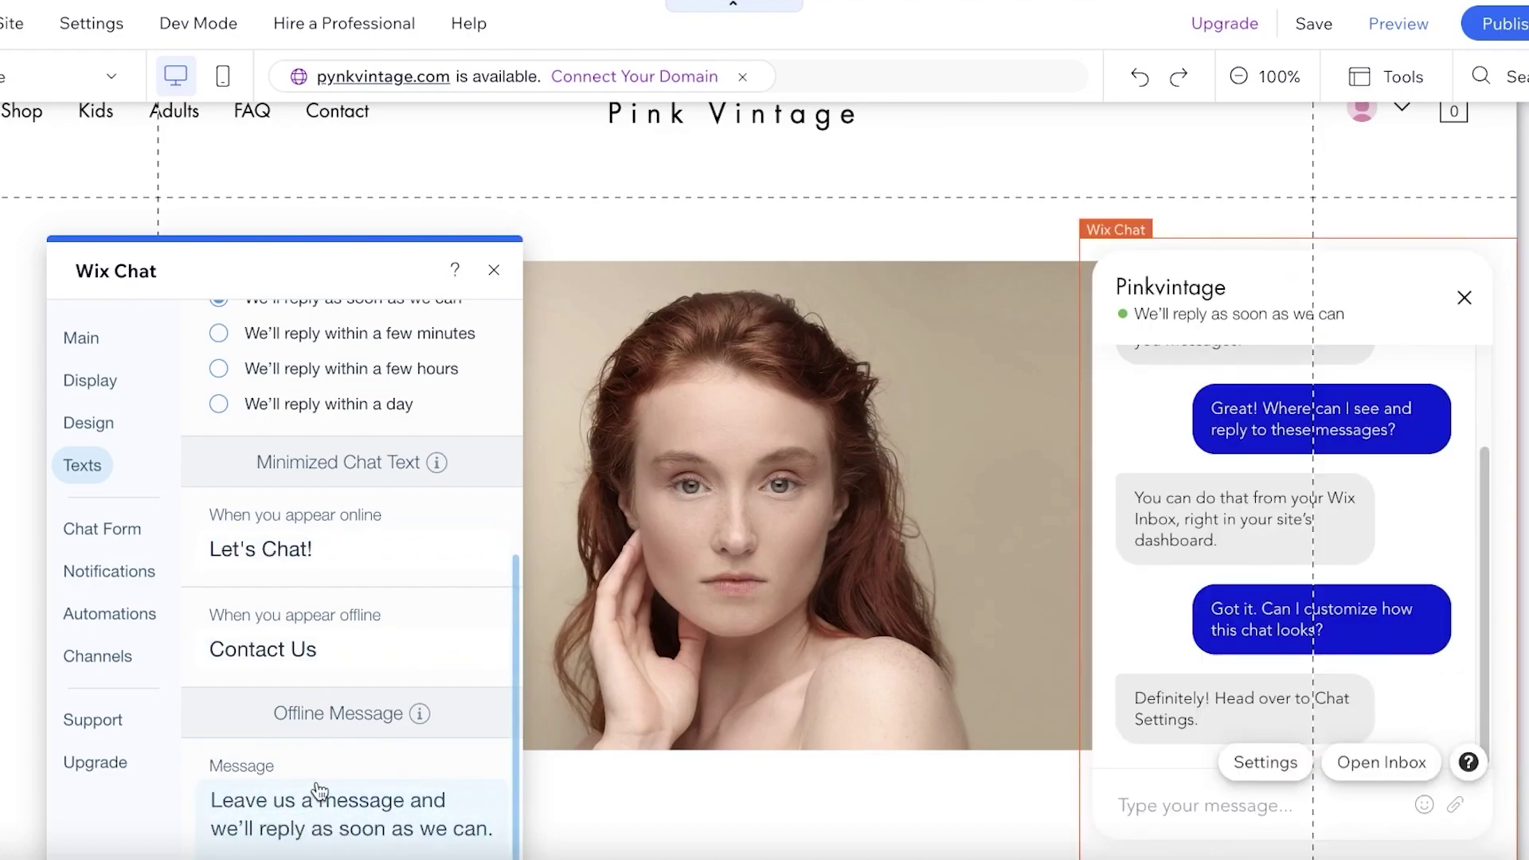
{"action": "left_click", "coordinate": [122, 527]}
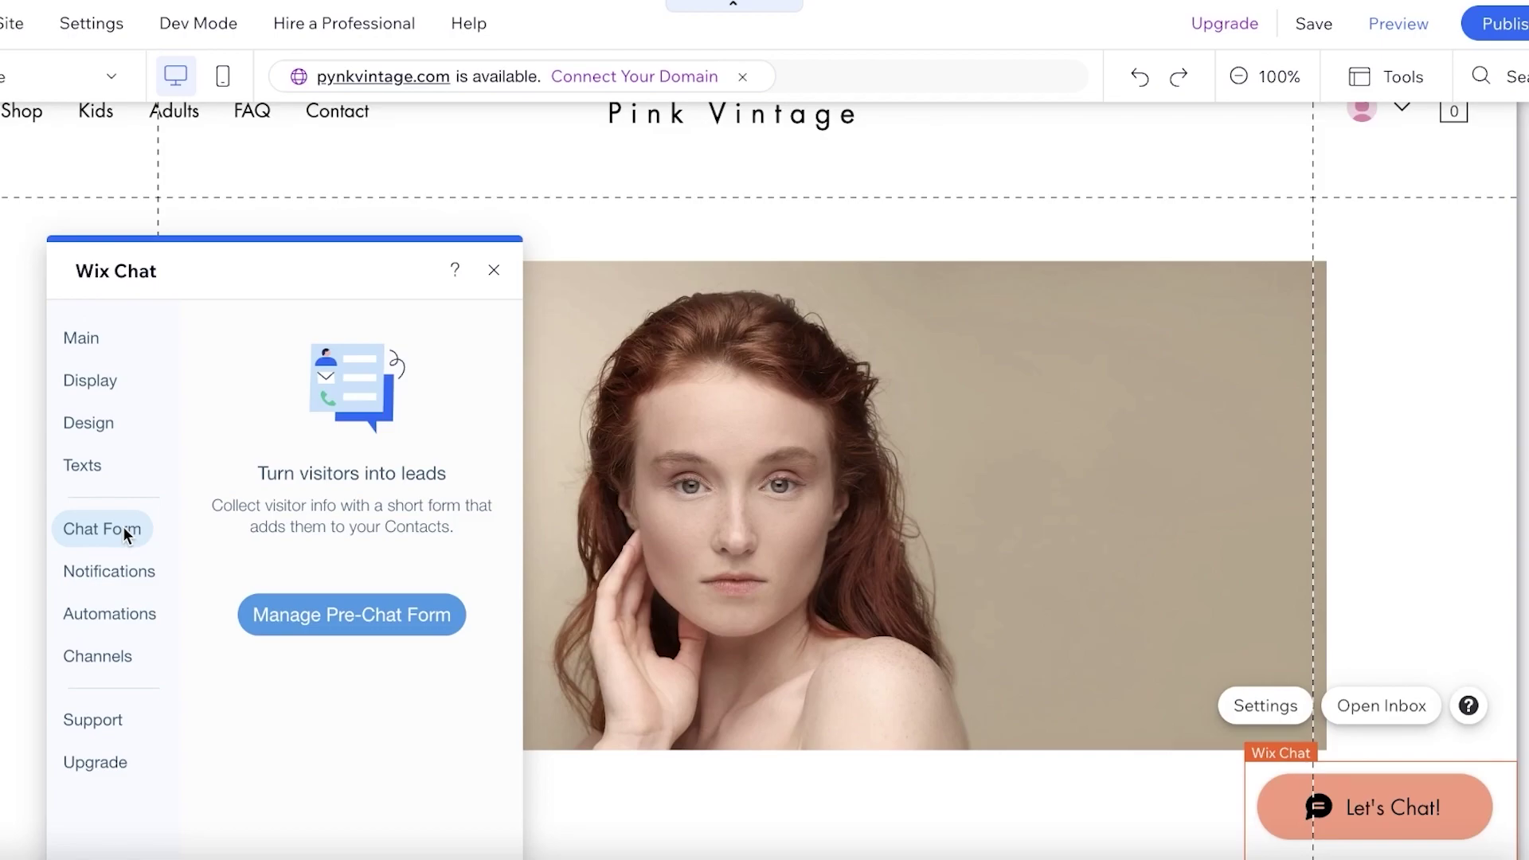
Add Phone number to the pre-chat form's fields
{"action": "left_click", "coordinate": [368, 616]}
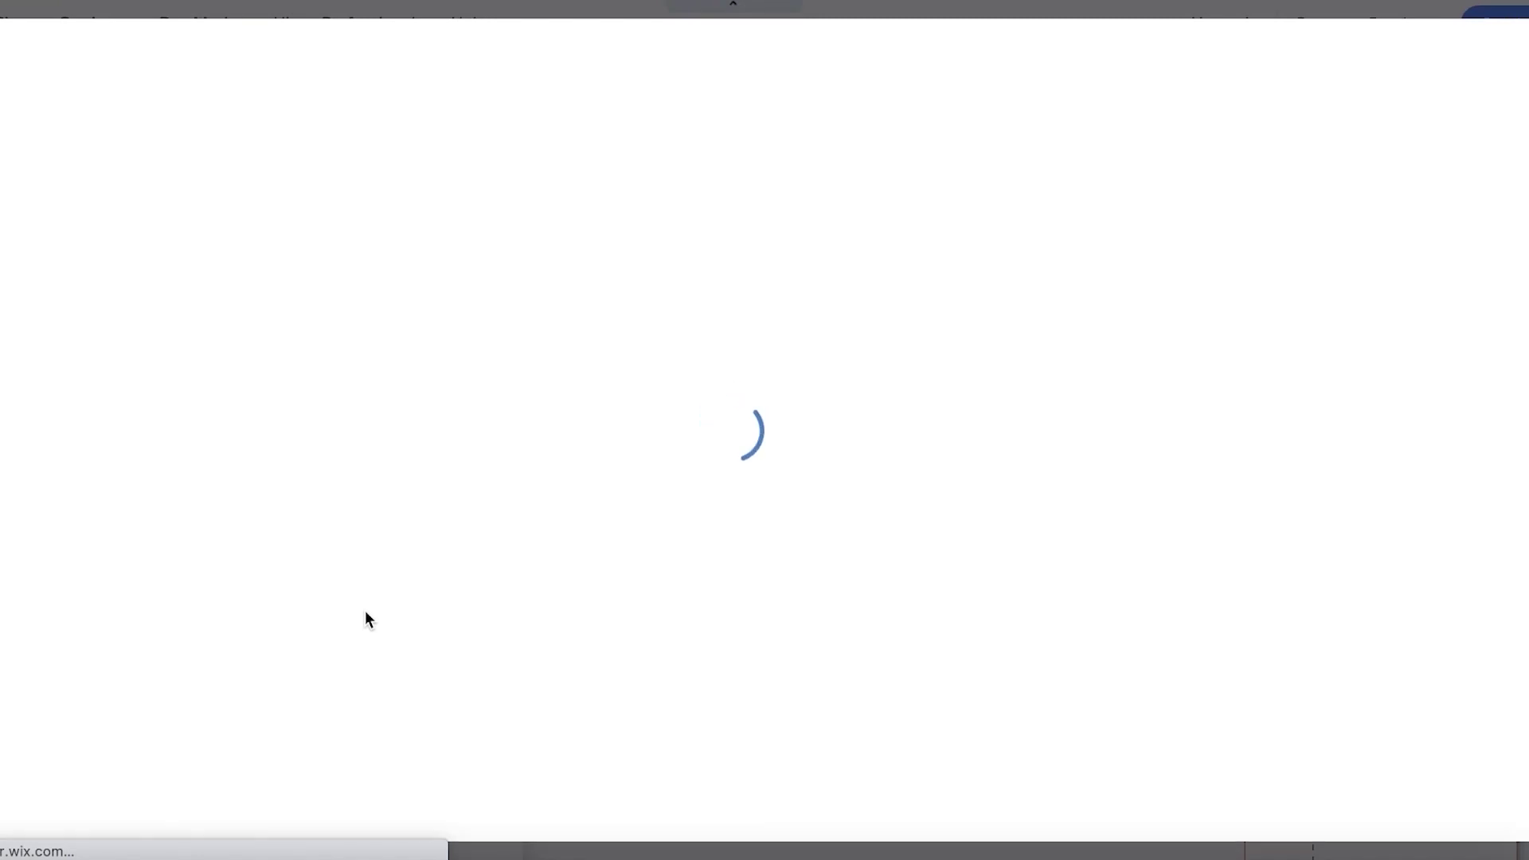
{"action": "scroll", "coordinate": [526, 414], "scroll_direction": "down", "scroll_amount": 5}
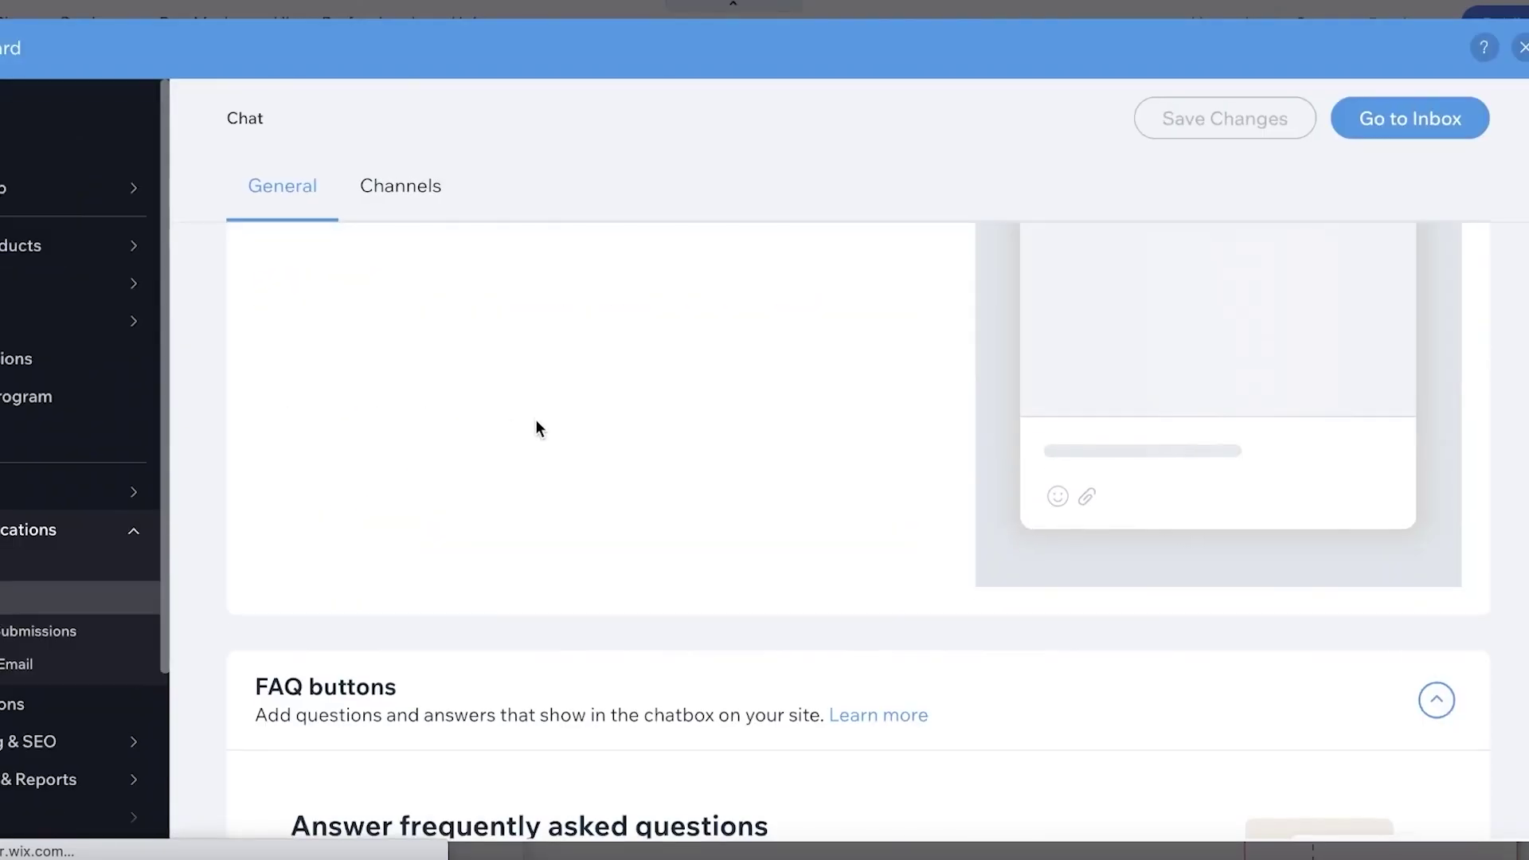
{"action": "scroll", "coordinate": [535, 422], "scroll_direction": "up", "scroll_amount": 1}
{"action": "scroll", "coordinate": [505, 446], "scroll_direction": "down", "scroll_amount": 7}
{"action": "scroll", "coordinate": [581, 461], "scroll_direction": "down", "scroll_amount": 10}
{"action": "scroll", "coordinate": [578, 474], "scroll_direction": "up", "scroll_amount": 8}
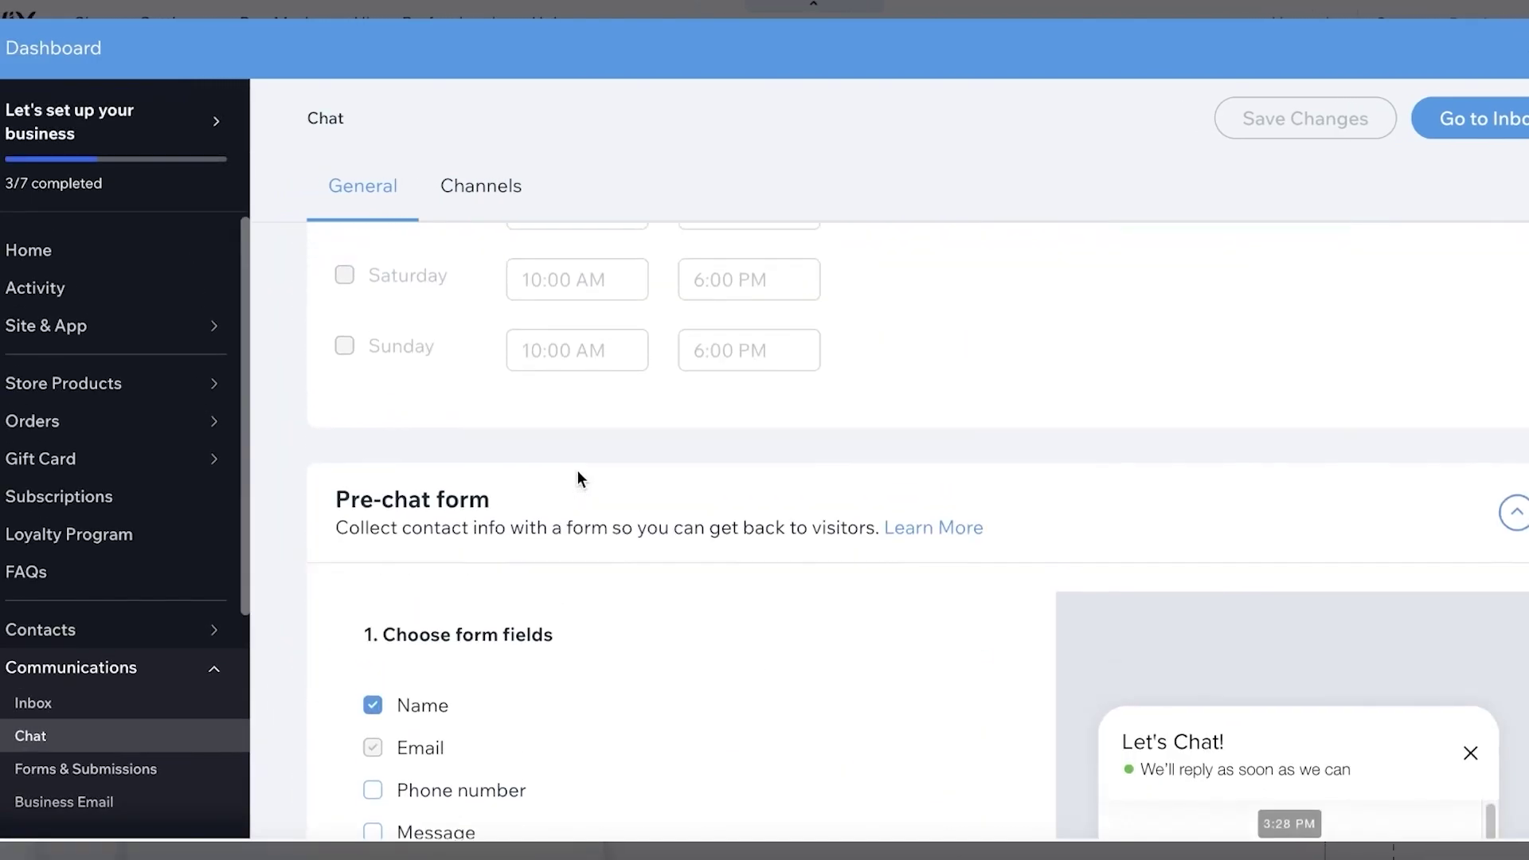
{"action": "scroll", "coordinate": [576, 483], "scroll_direction": "down", "scroll_amount": 2}
{"action": "scroll", "coordinate": [429, 597], "scroll_direction": "down", "scroll_amount": 1}
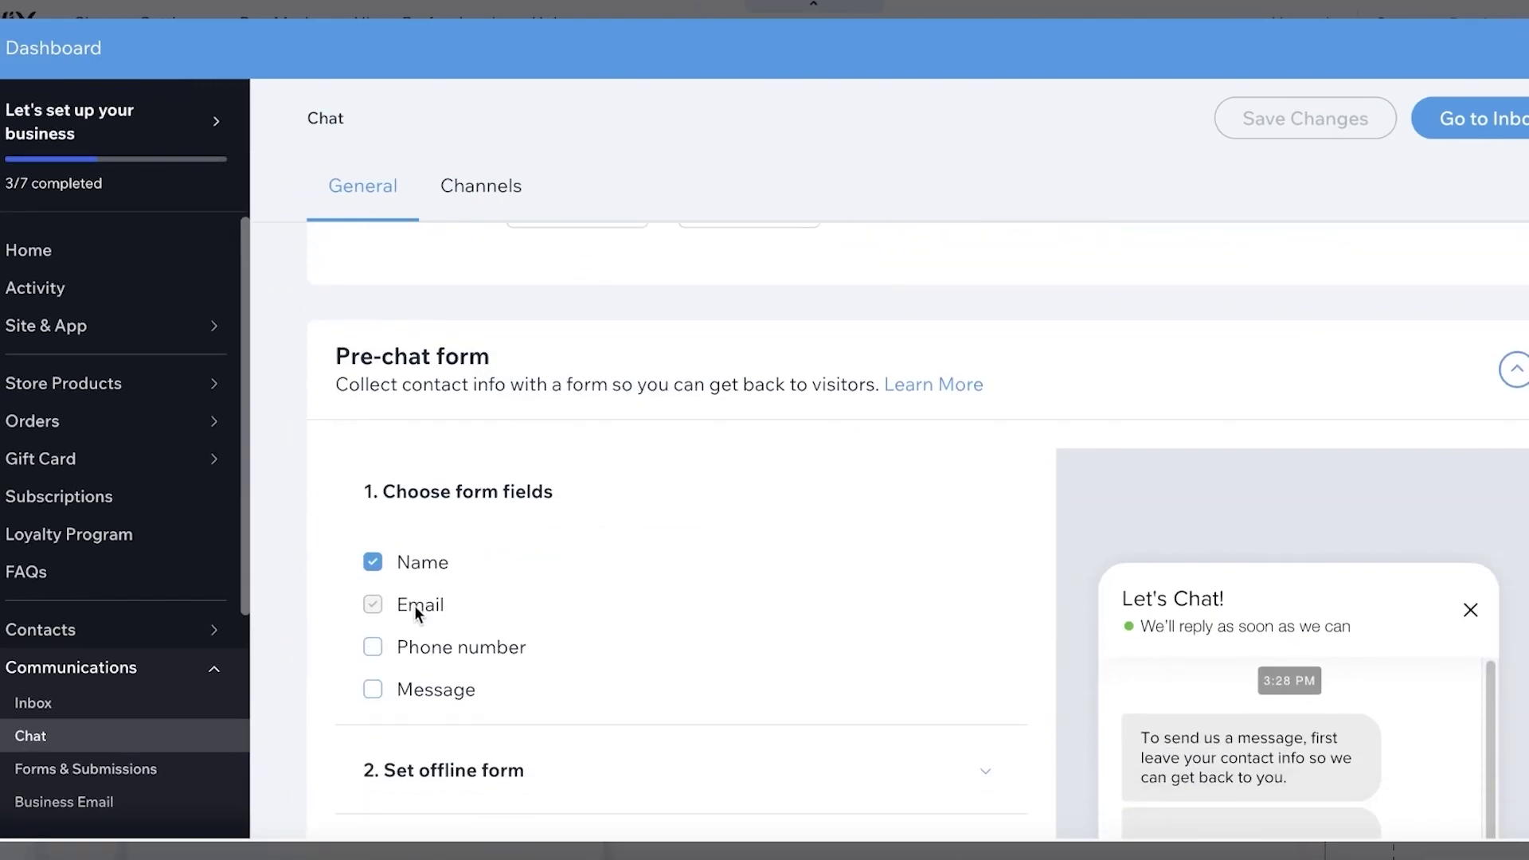
{"action": "left_click", "coordinate": [415, 653]}
{"action": "left_click", "coordinate": [414, 701]}
Show the offline form after visitors send a message and save the pre-chat form changes
{"action": "scroll", "coordinate": [437, 633], "scroll_direction": "down", "scroll_amount": 3}
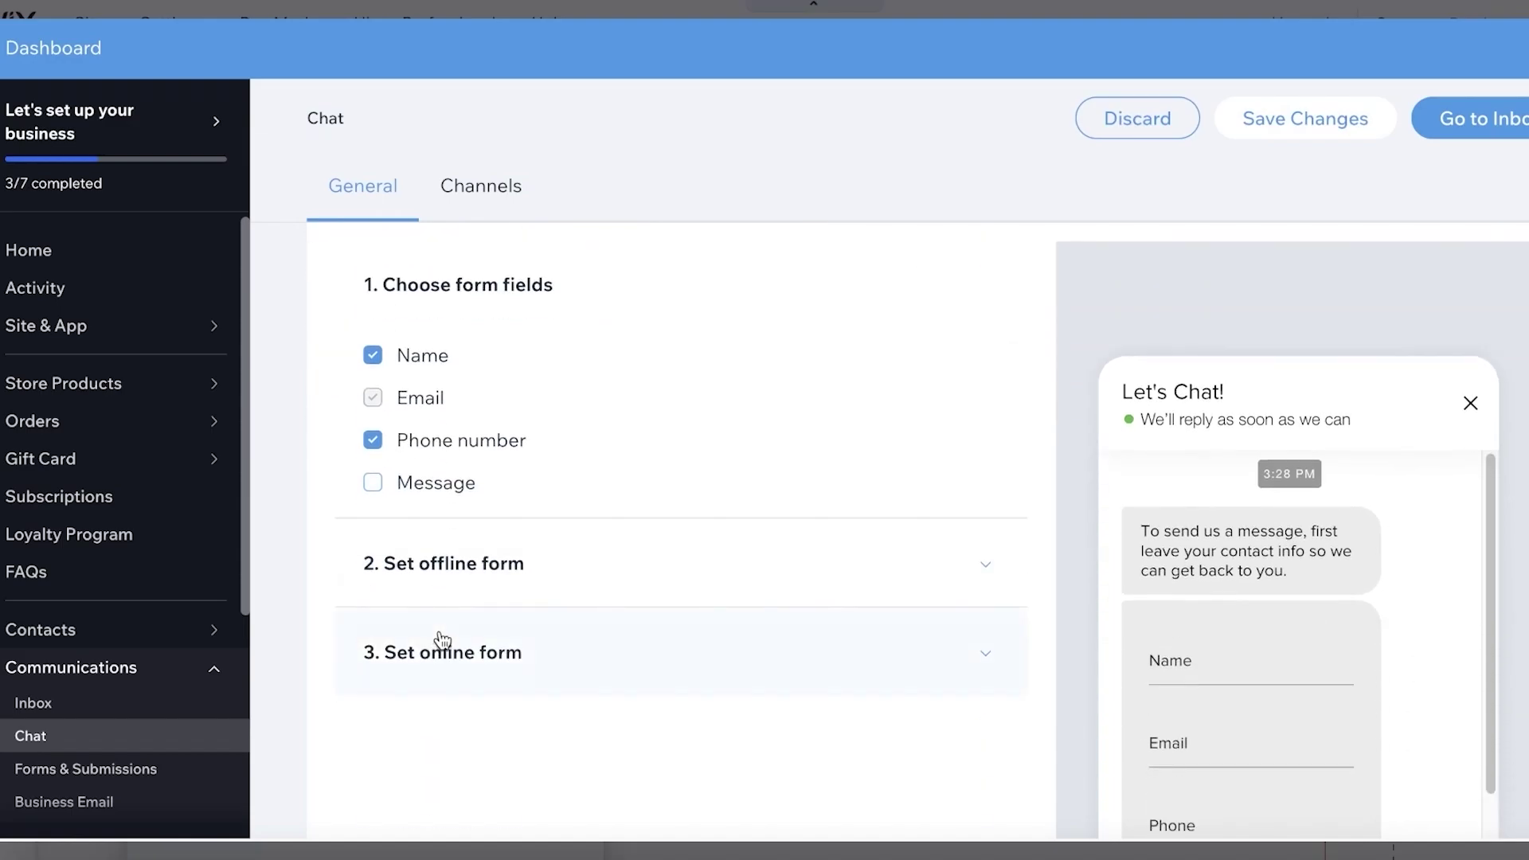
{"action": "left_click", "coordinate": [490, 567]}
{"action": "scroll", "coordinate": [493, 557], "scroll_direction": "down", "scroll_amount": 3}
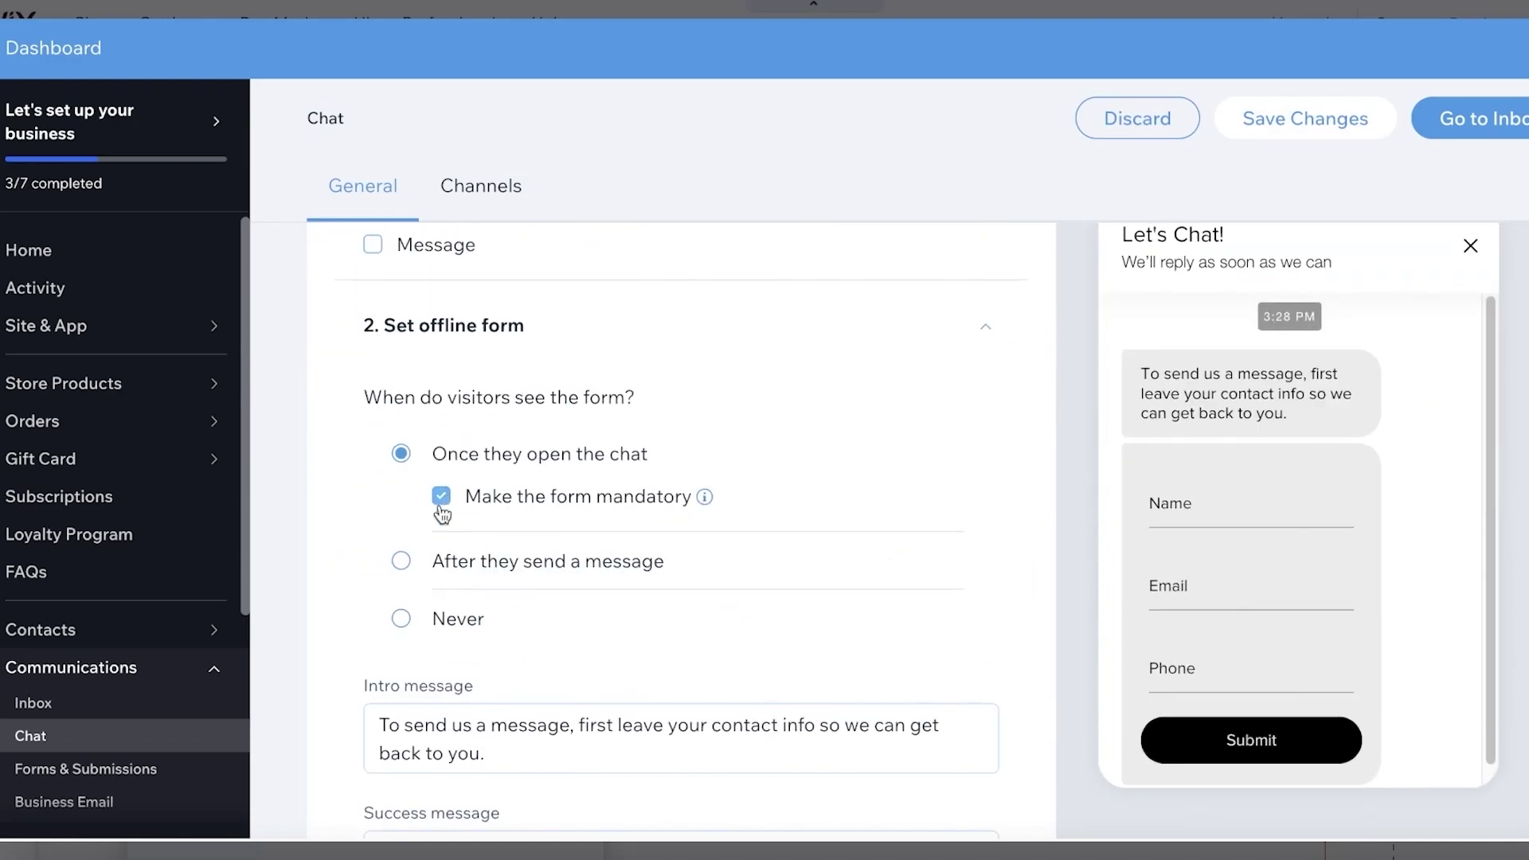
{"action": "left_click", "coordinate": [418, 590]}
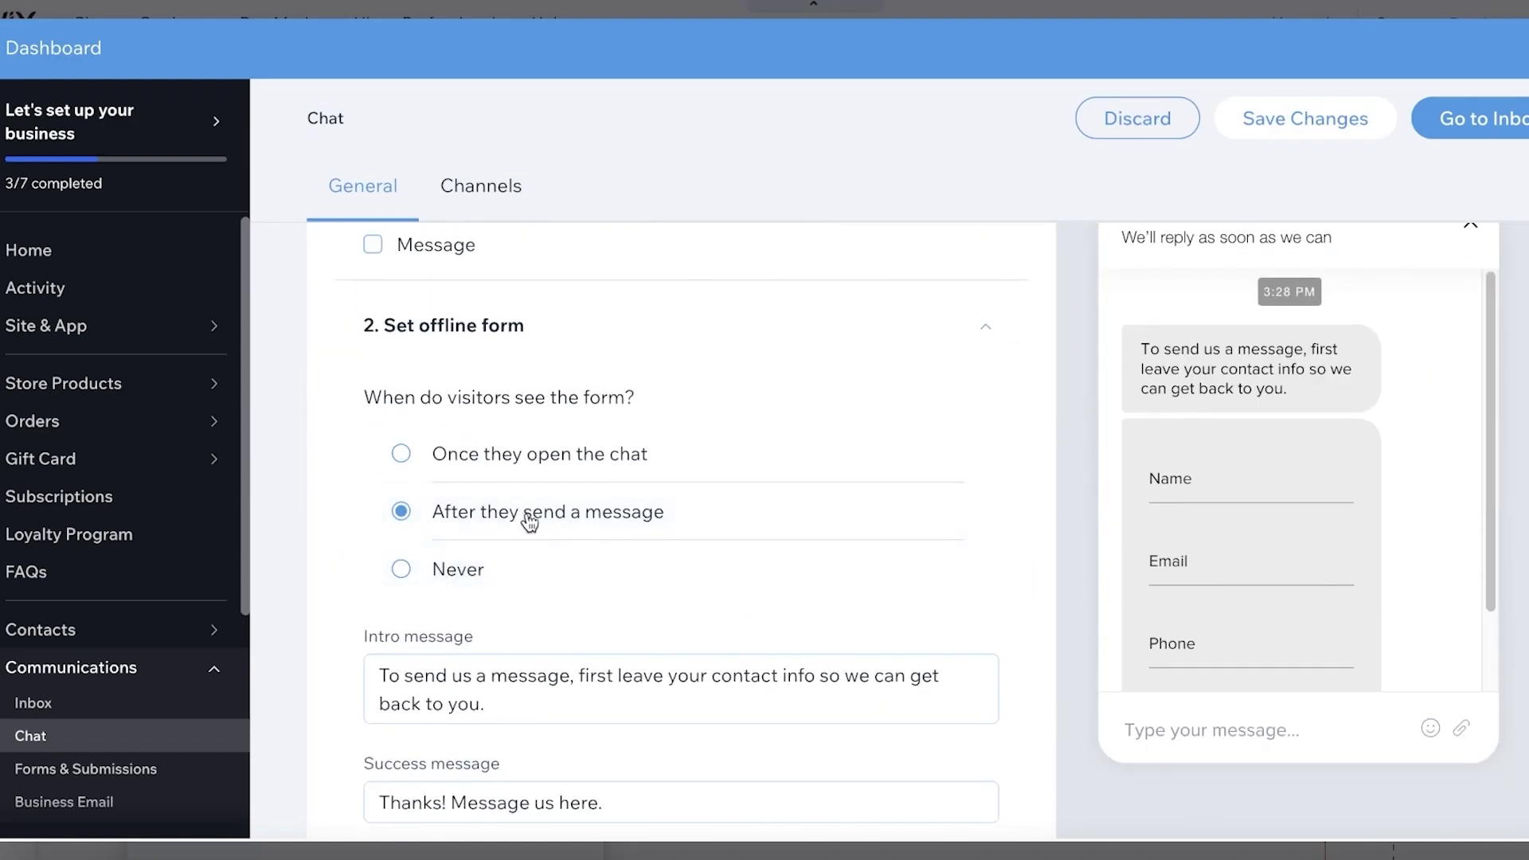
{"action": "scroll", "coordinate": [529, 521], "scroll_direction": "down", "scroll_amount": 3}
{"action": "scroll", "coordinate": [501, 493], "scroll_direction": "down", "scroll_amount": 3}
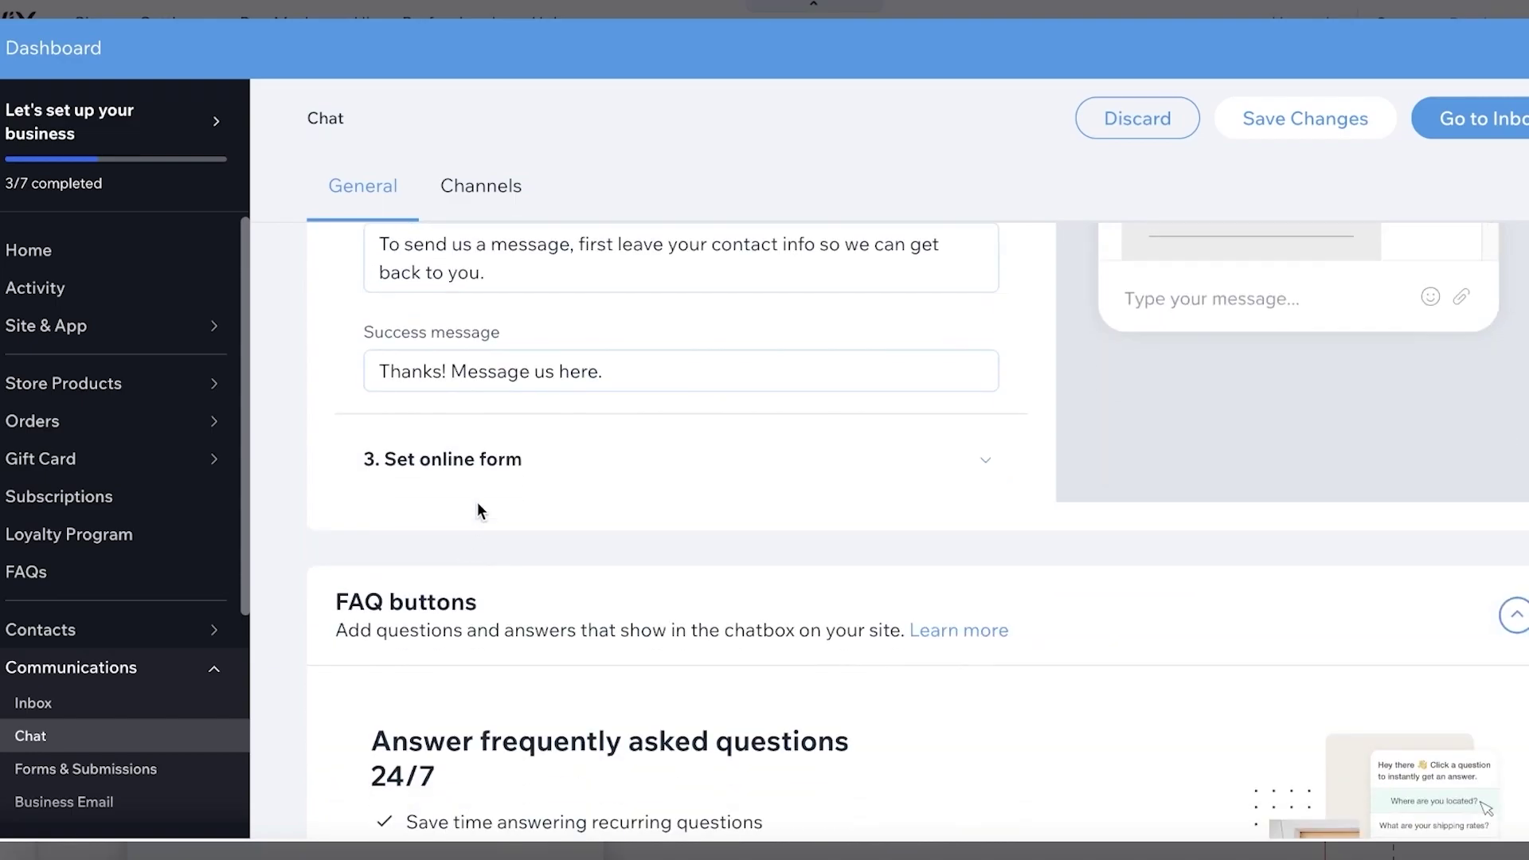
{"action": "left_click", "coordinate": [1290, 118]}
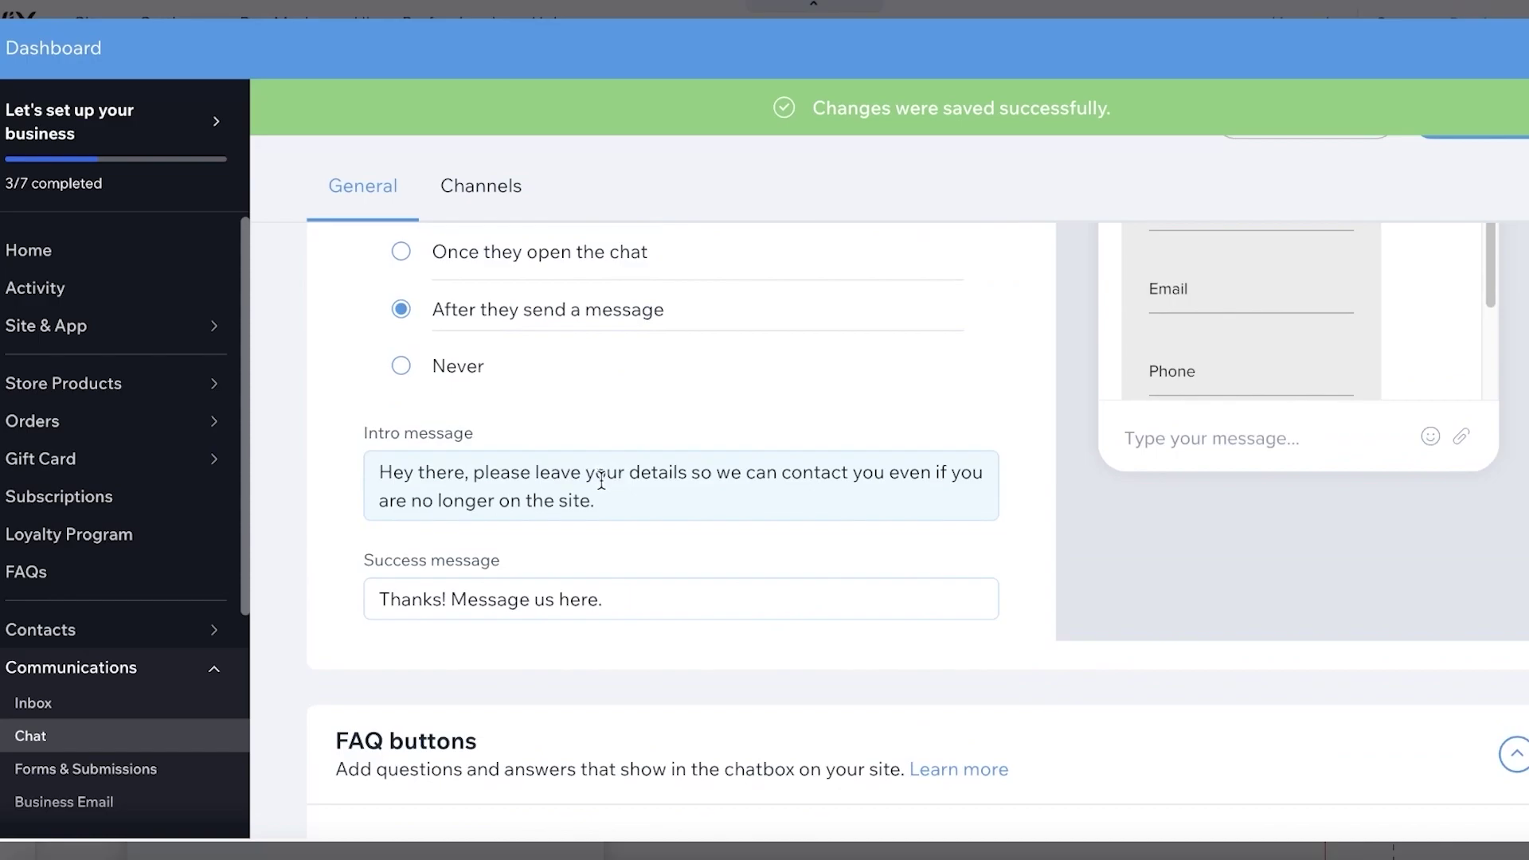
{"action": "scroll", "coordinate": [761, 477], "scroll_direction": "up", "scroll_amount": 4}
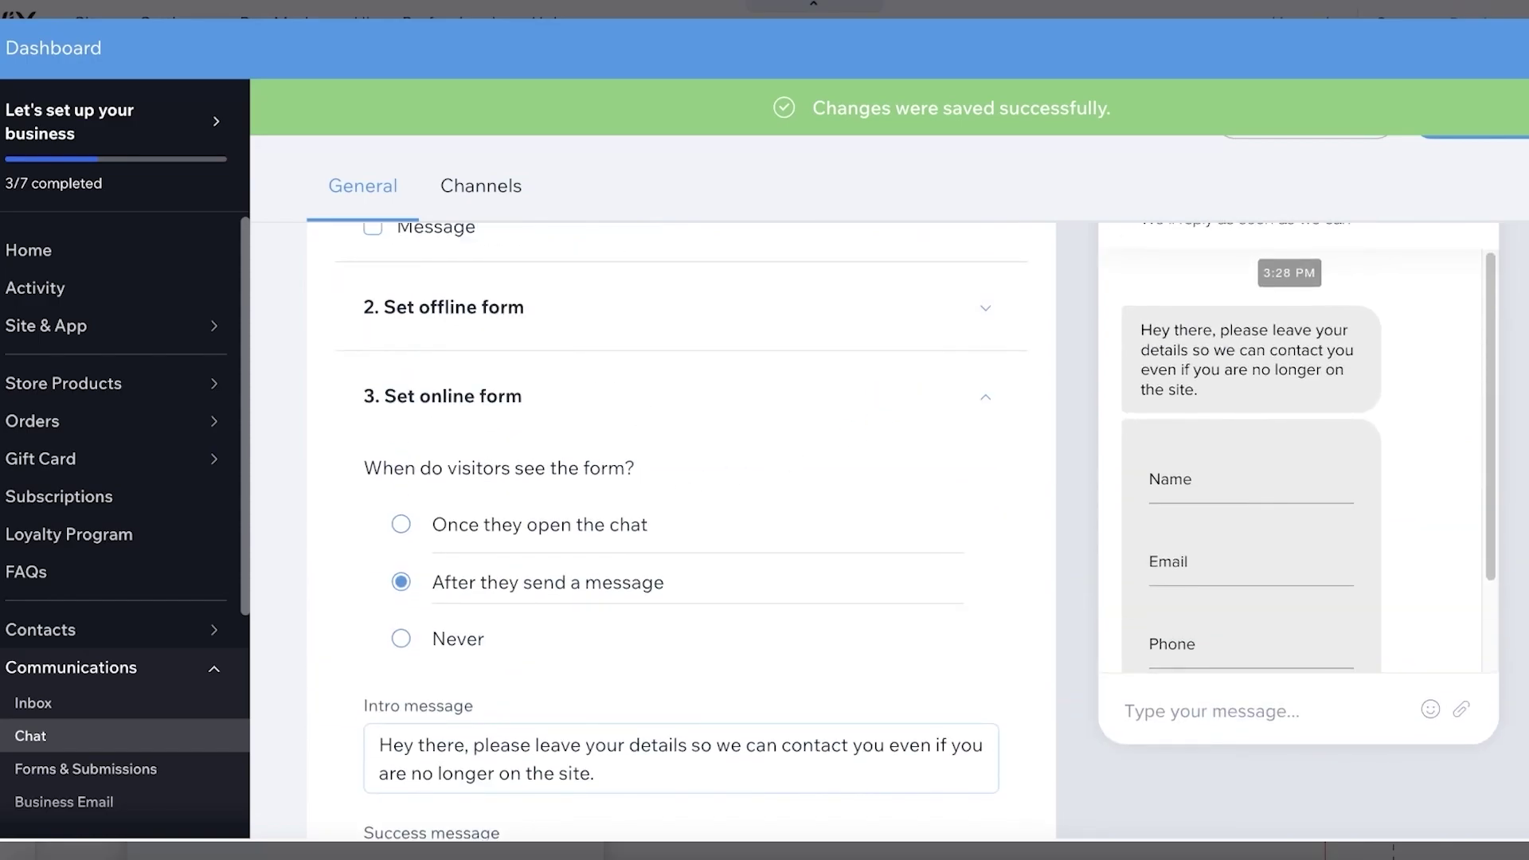
Back in the editor, open Wix Chat's Automations panel and its Manage Automations page
{"action": "left_click", "coordinate": [1492, 48]}
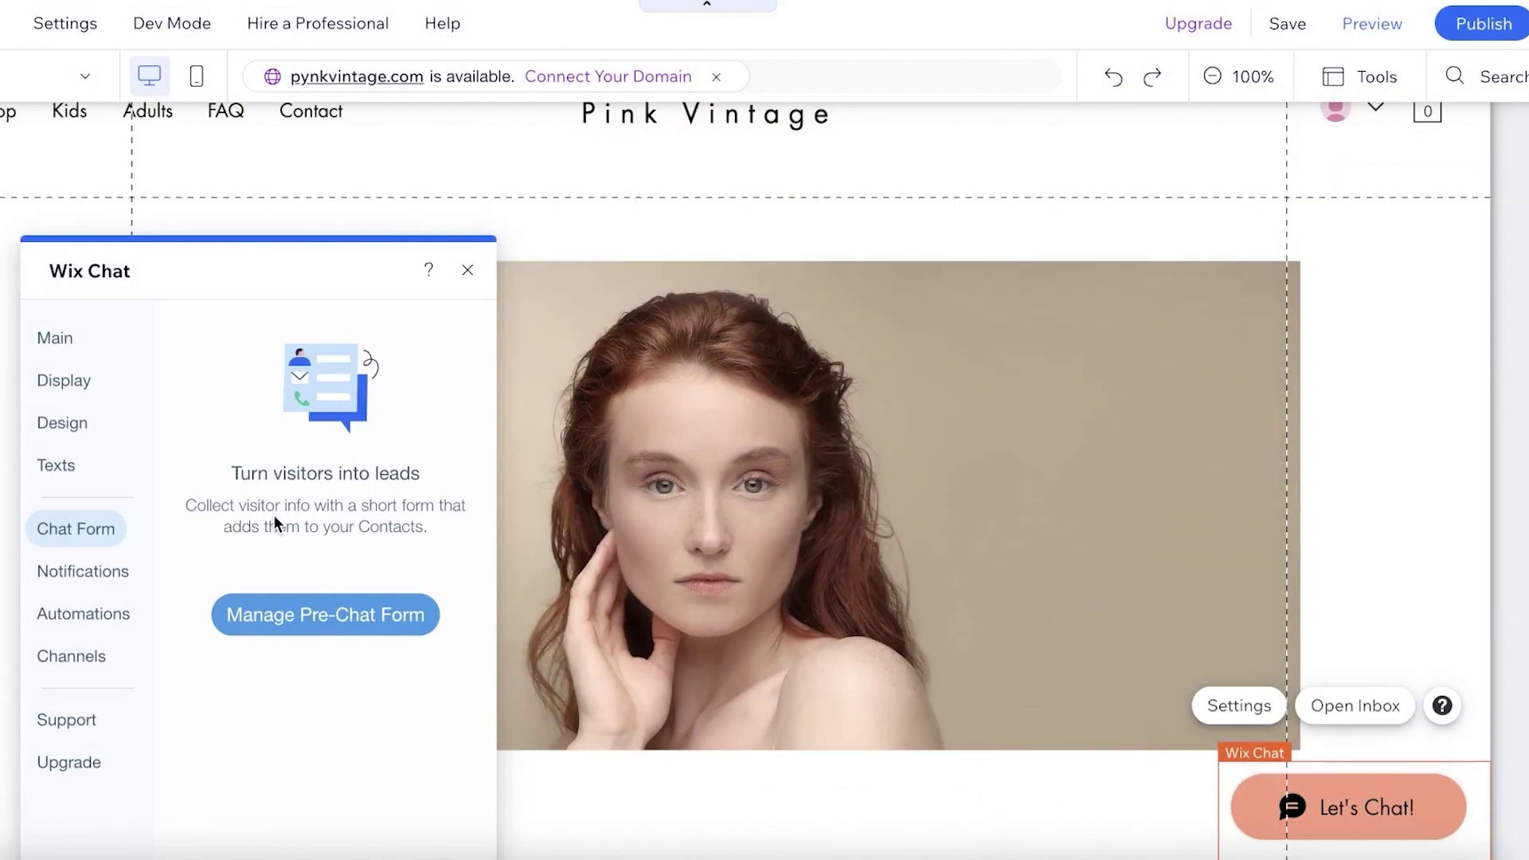
{"action": "left_click", "coordinate": [63, 575]}
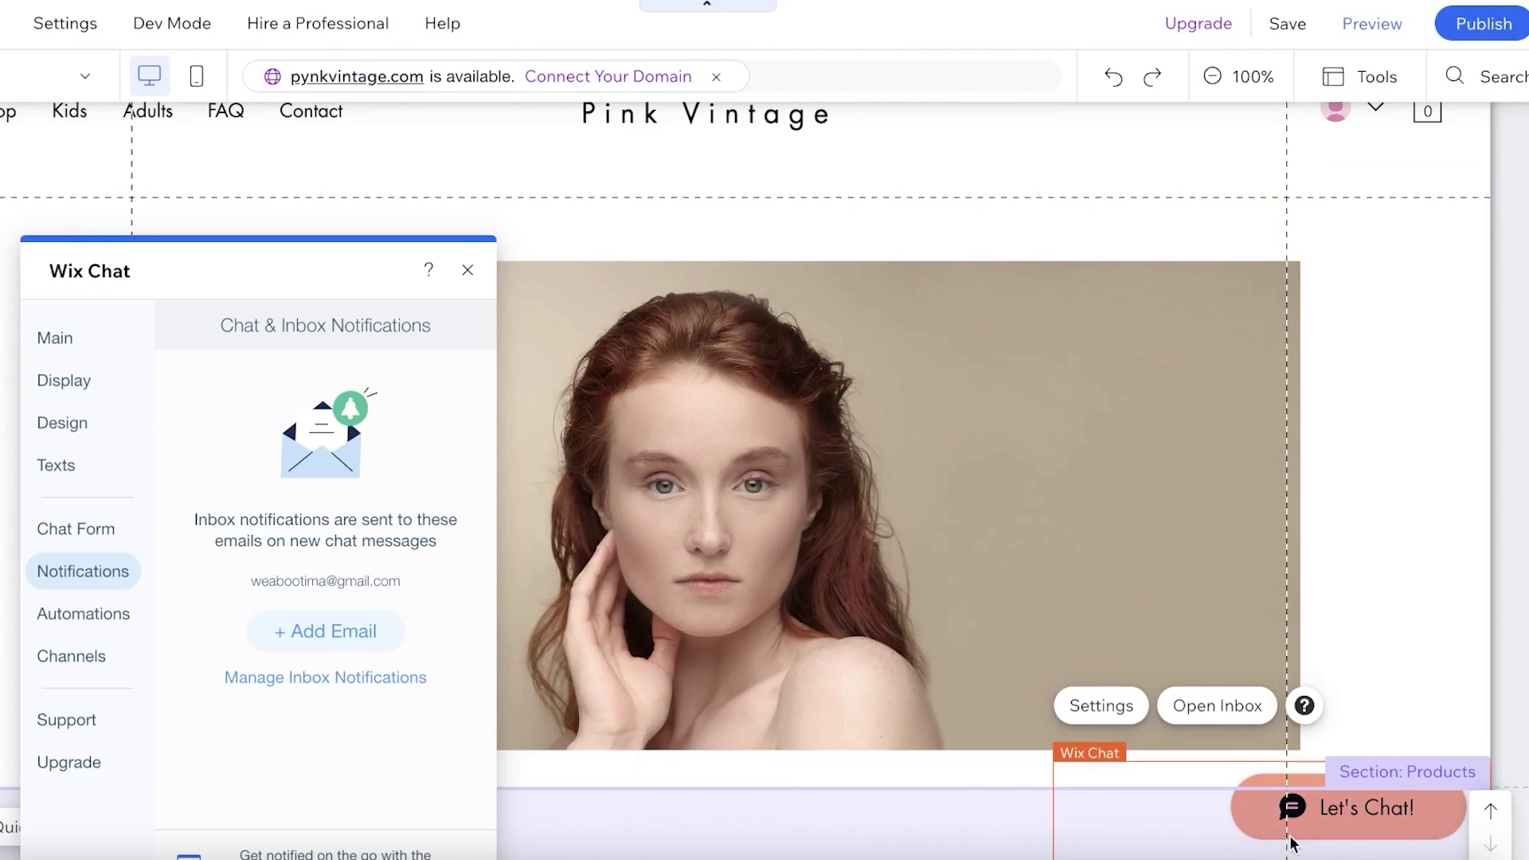
{"action": "left_click", "coordinate": [86, 614]}
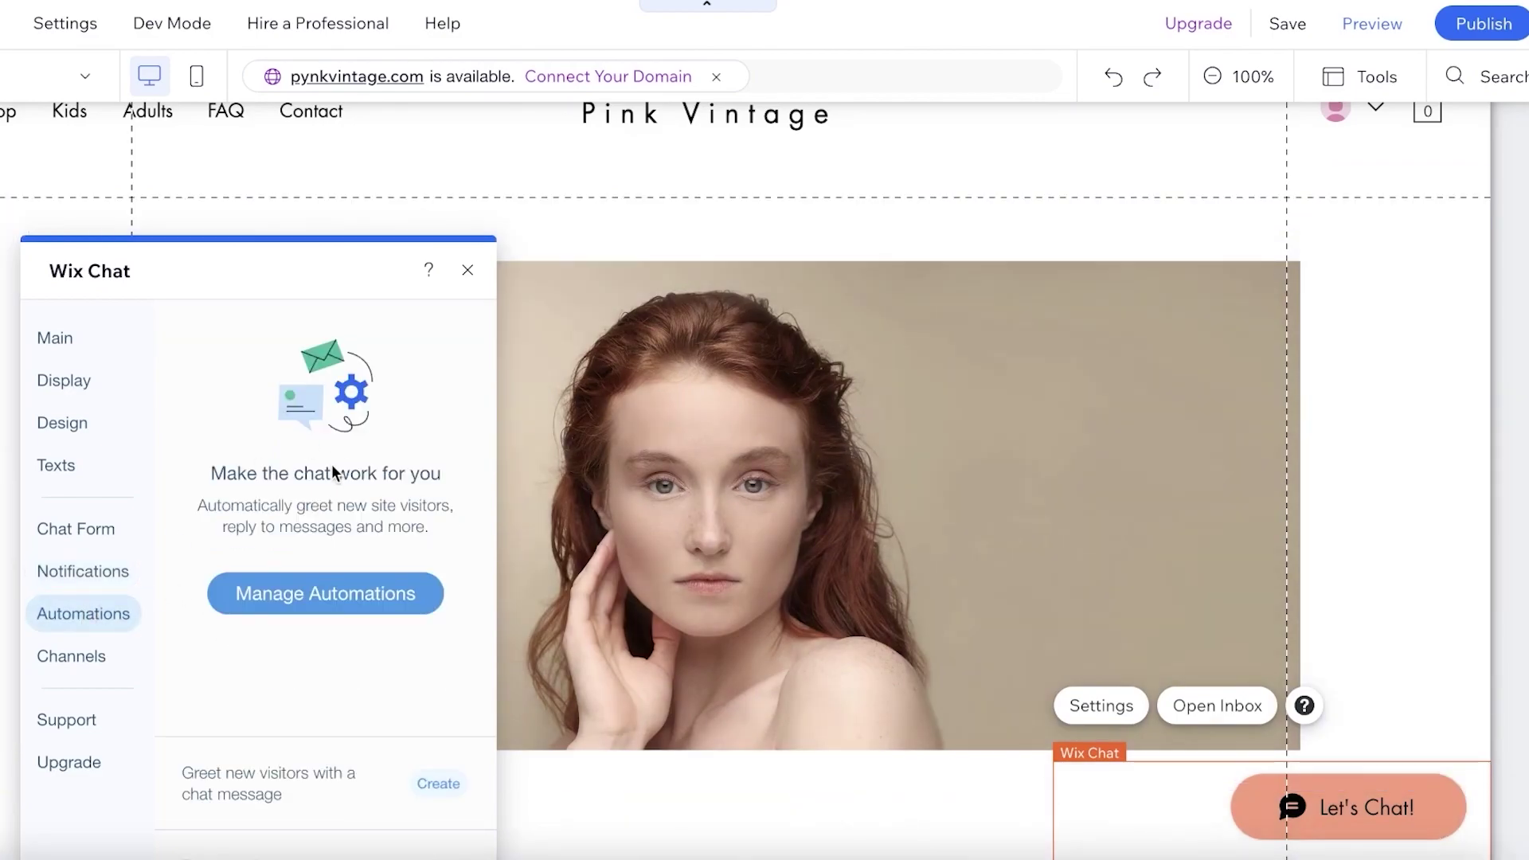
{"action": "left_click", "coordinate": [268, 595]}
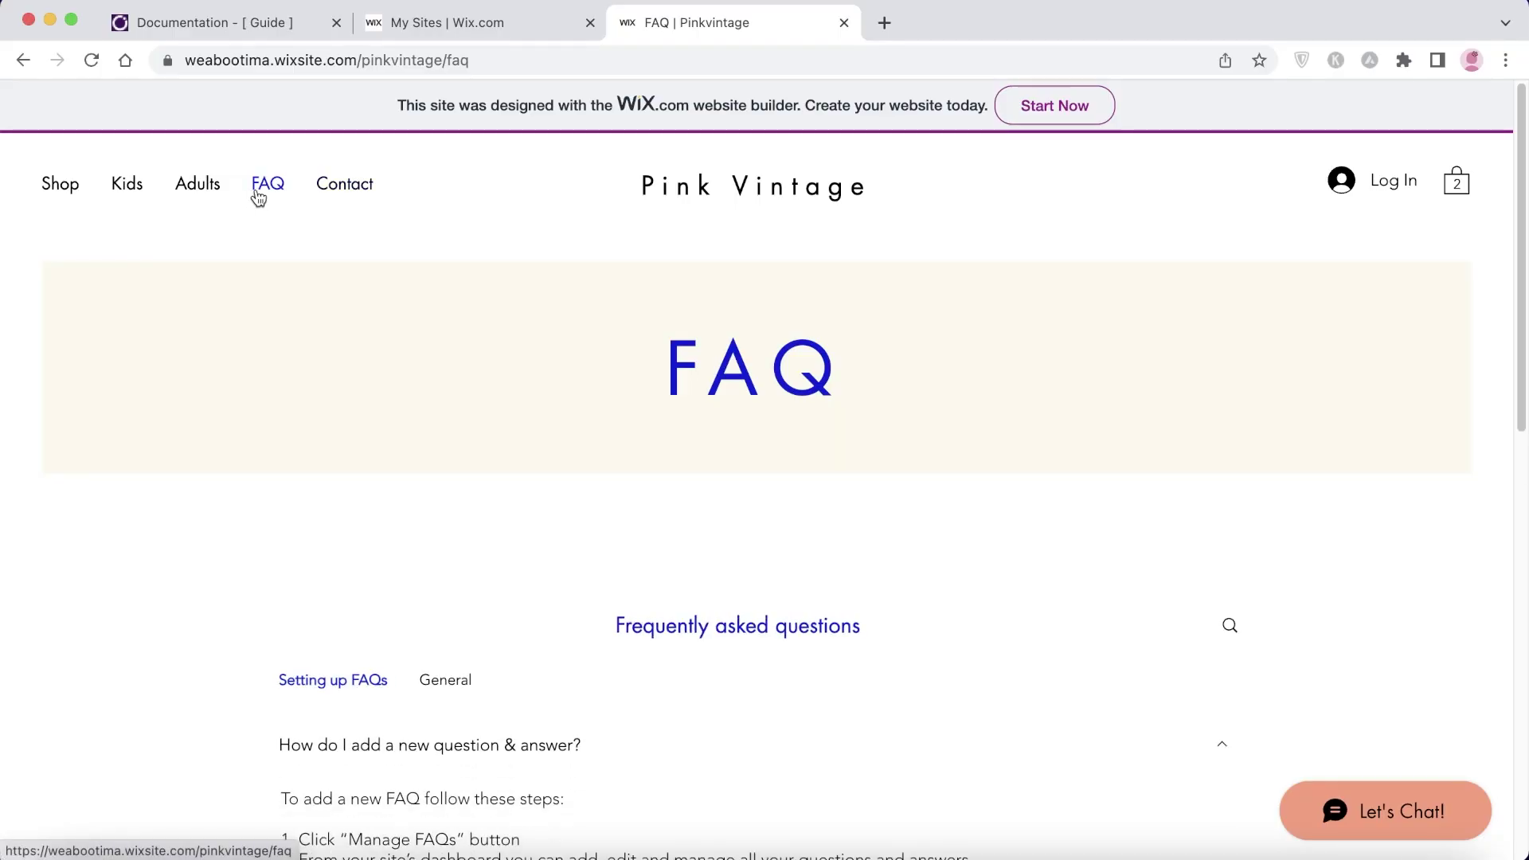
Scroll the live FAQ page down to the first answer and back up
{"action": "scroll", "coordinate": [258, 197], "scroll_direction": "down", "scroll_amount": 7}
{"action": "scroll", "coordinate": [369, 300], "scroll_direction": "up", "scroll_amount": 3}
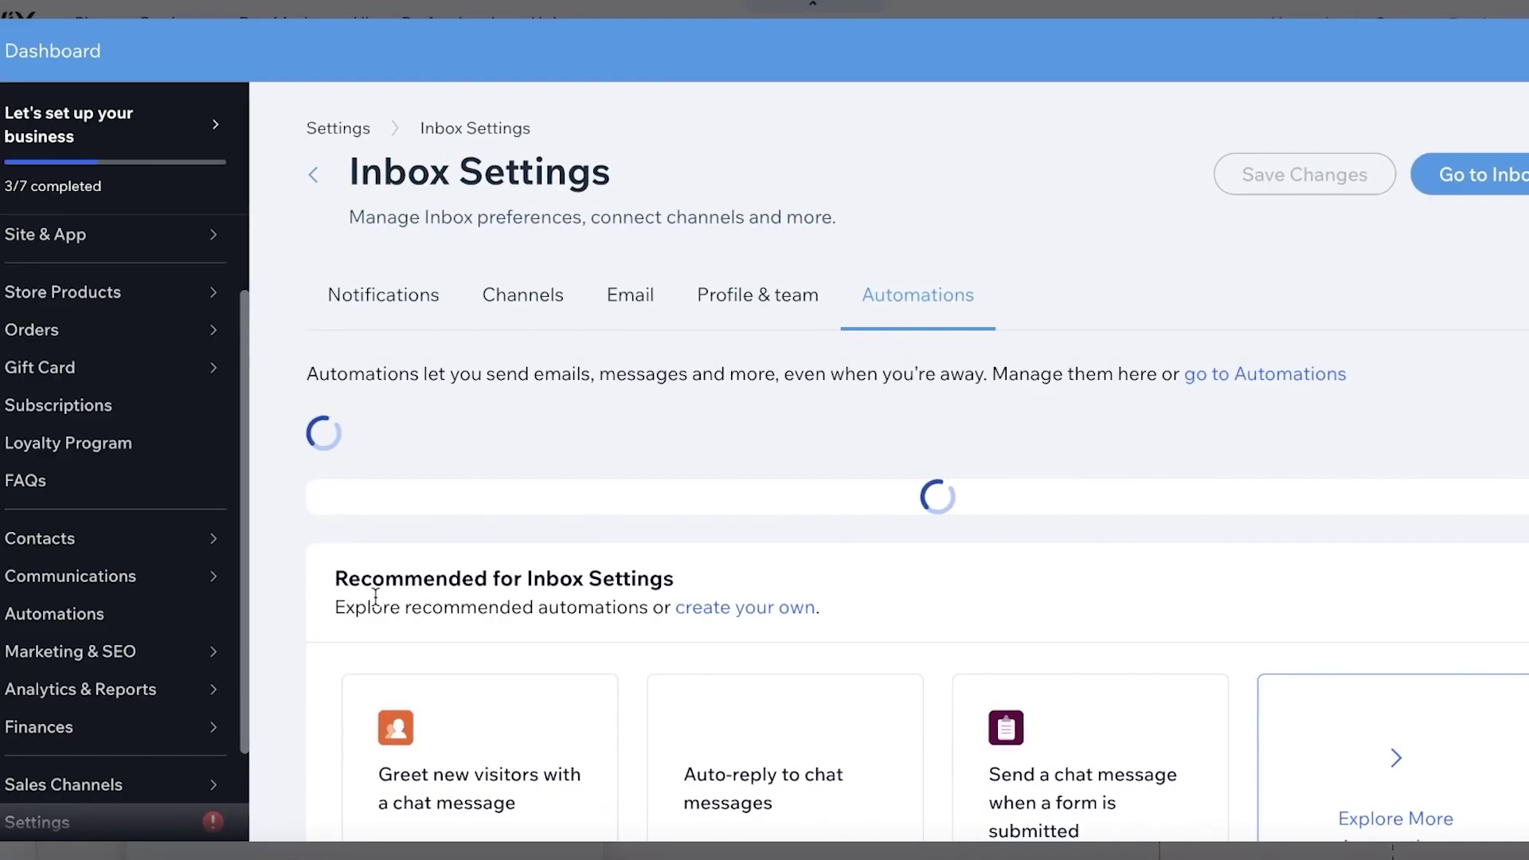
{"action": "scroll", "coordinate": [846, 422], "scroll_direction": "down", "scroll_amount": 1}
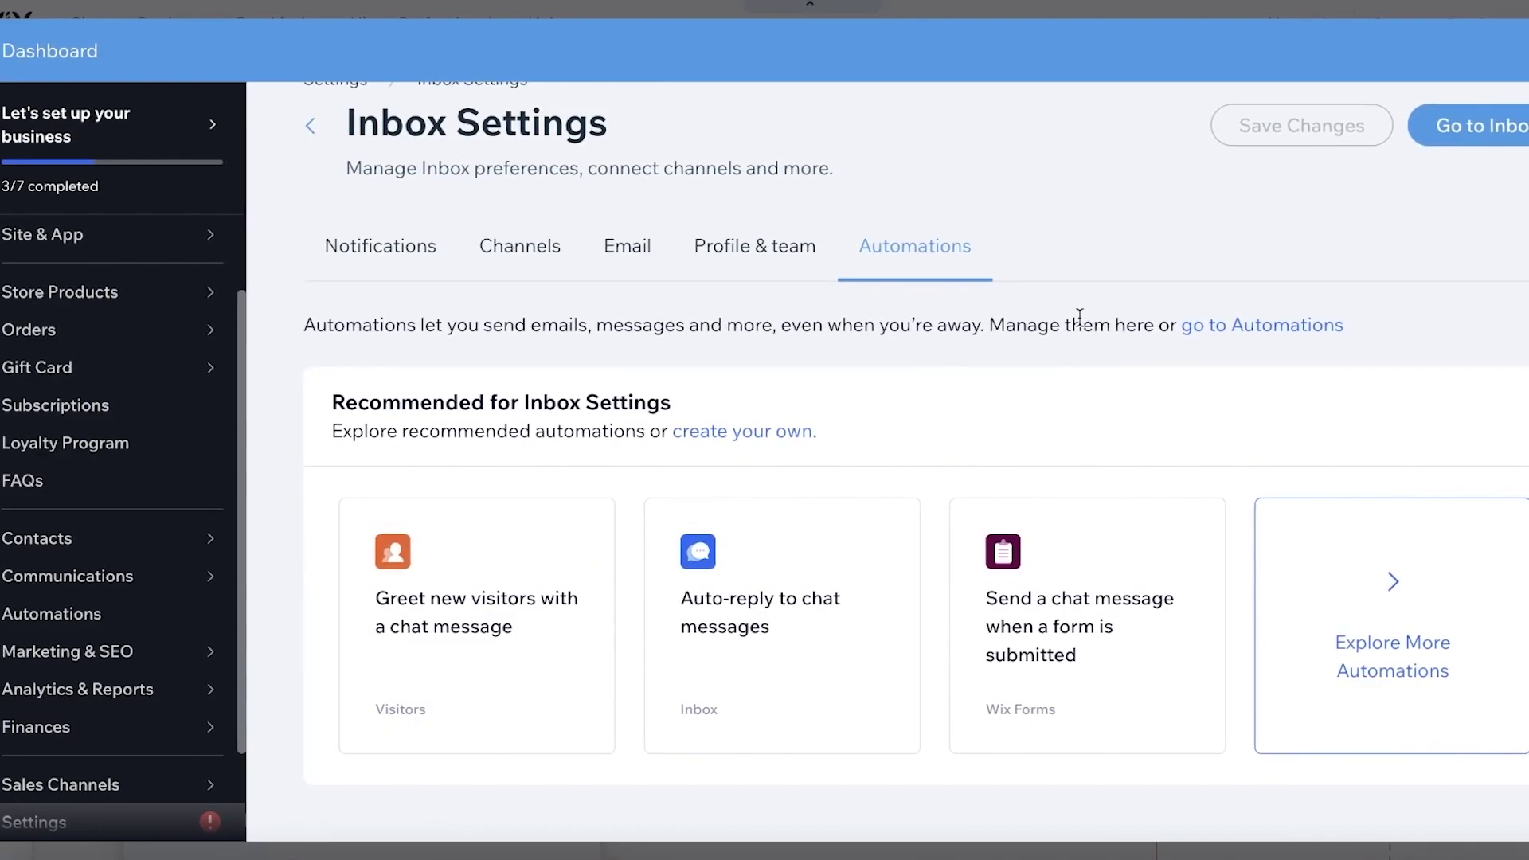
{"action": "scroll", "coordinate": [962, 331], "scroll_direction": "up", "scroll_amount": 1}
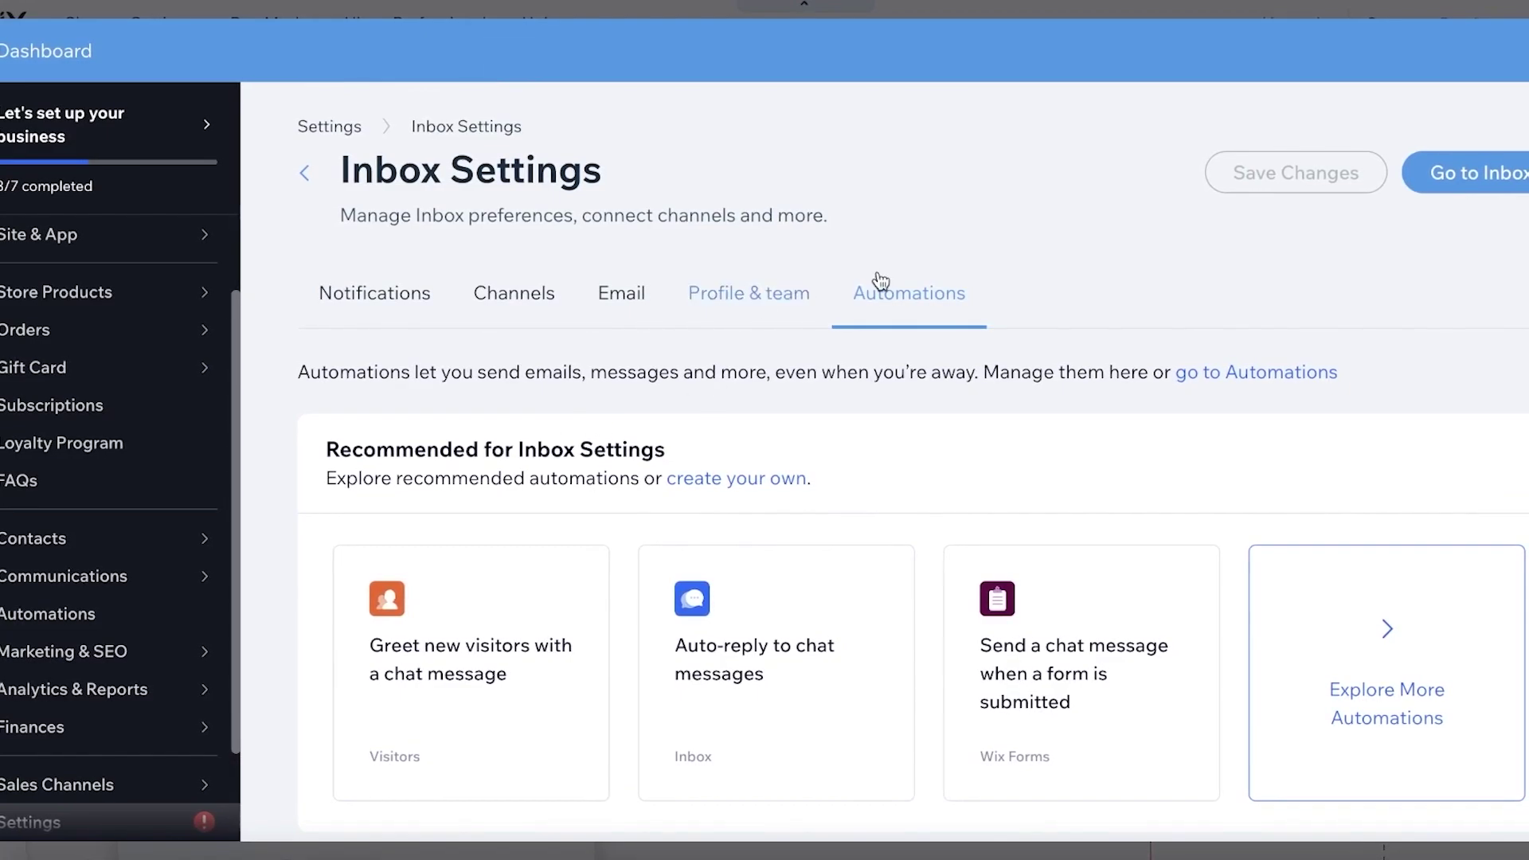
{"action": "mouse_move", "coordinate": [438, 637]}
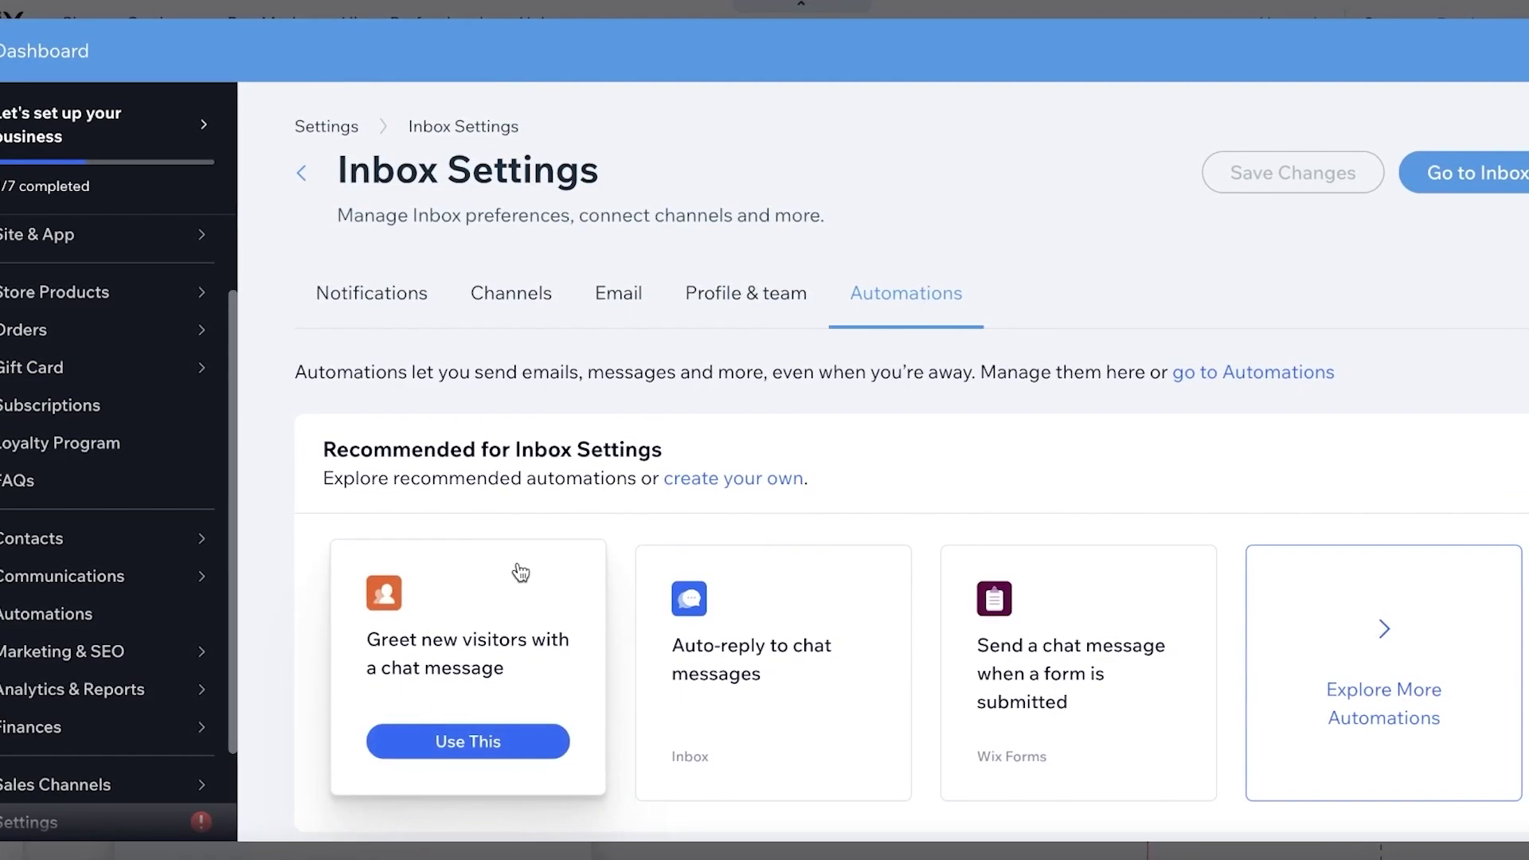
{"action": "scroll", "coordinate": [540, 617], "scroll_direction": "down", "scroll_amount": 1}
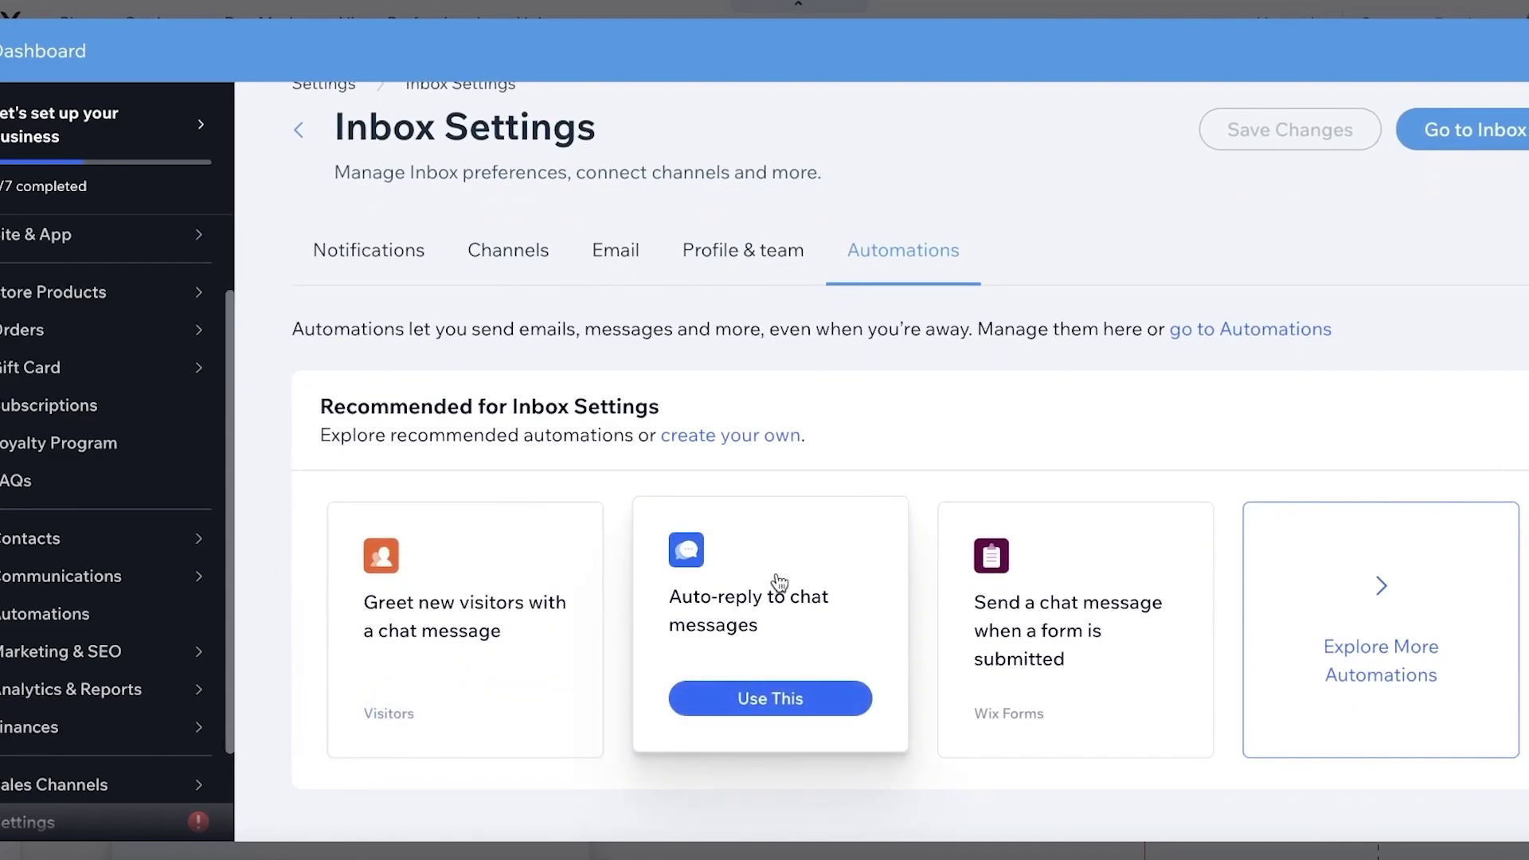
{"action": "mouse_move", "coordinate": [795, 649]}
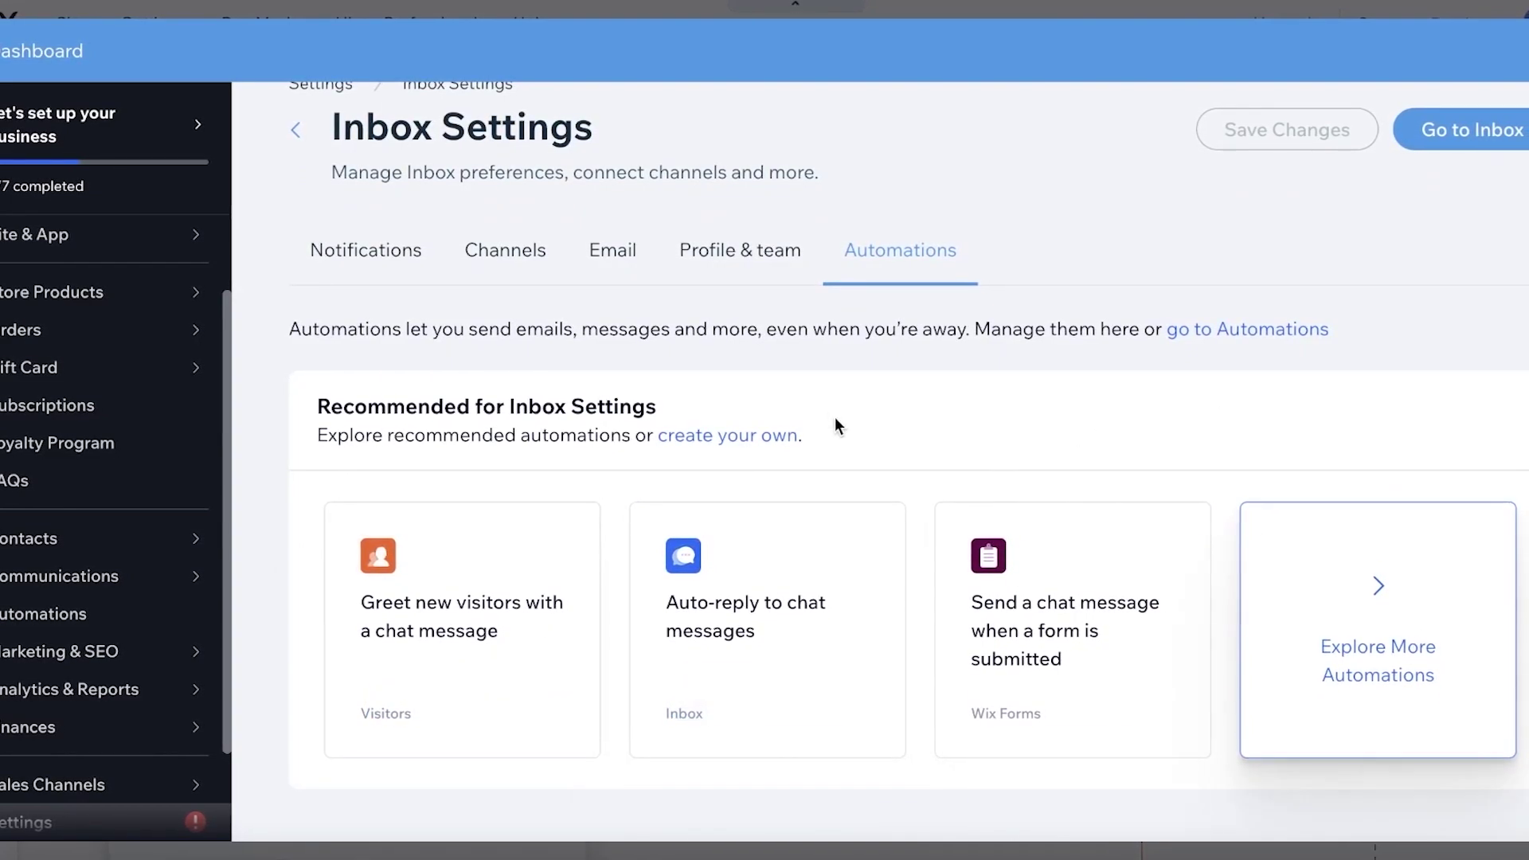
{"action": "left_click", "coordinate": [760, 431]}
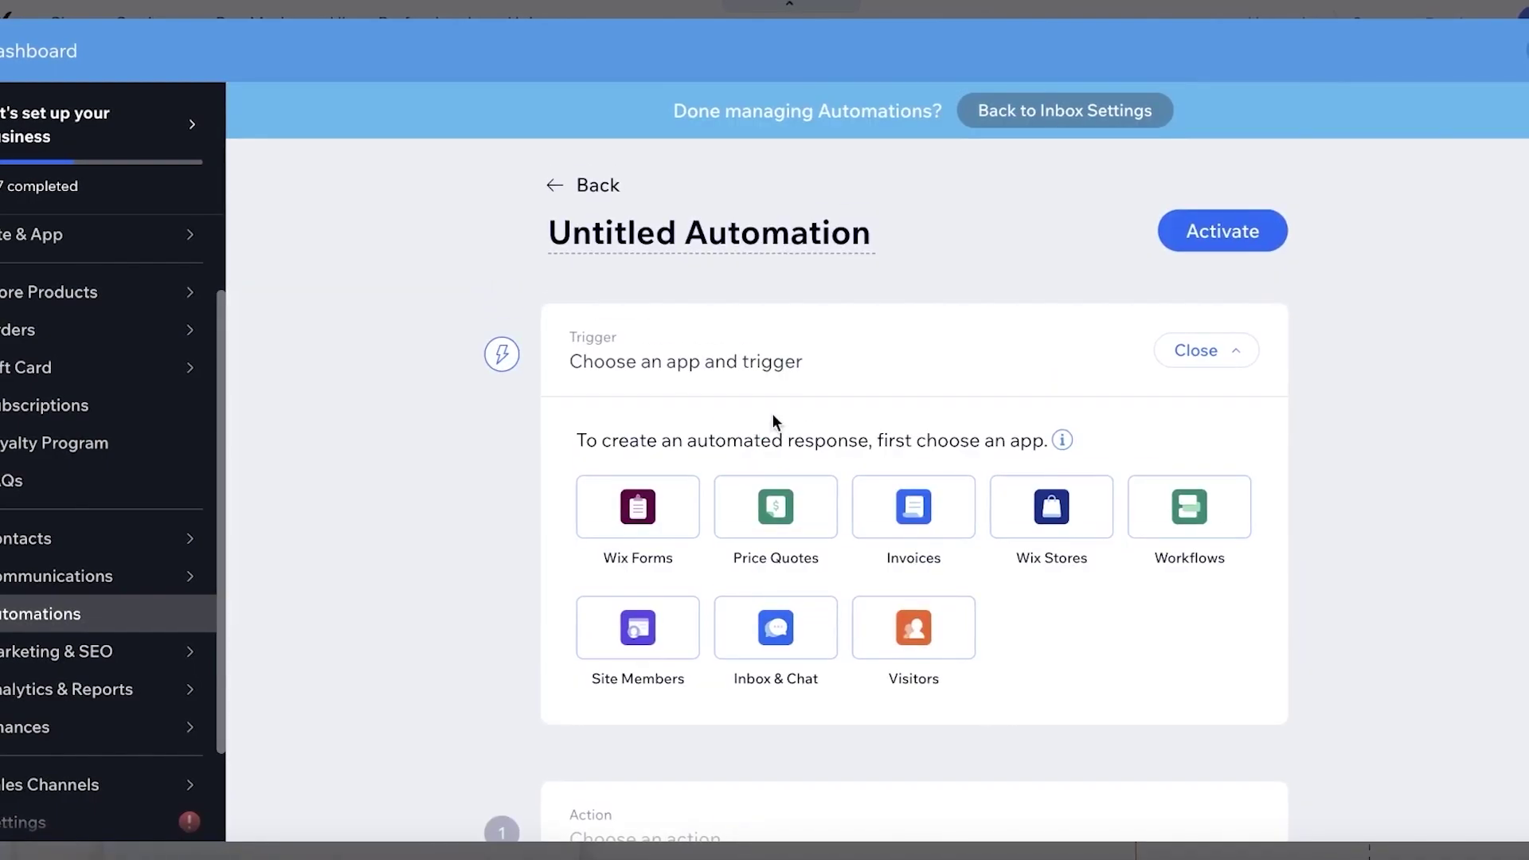
{"action": "scroll", "coordinate": [1003, 345], "scroll_direction": "down", "scroll_amount": 3}
{"action": "scroll", "coordinate": [1002, 346], "scroll_direction": "up", "scroll_amount": 3}
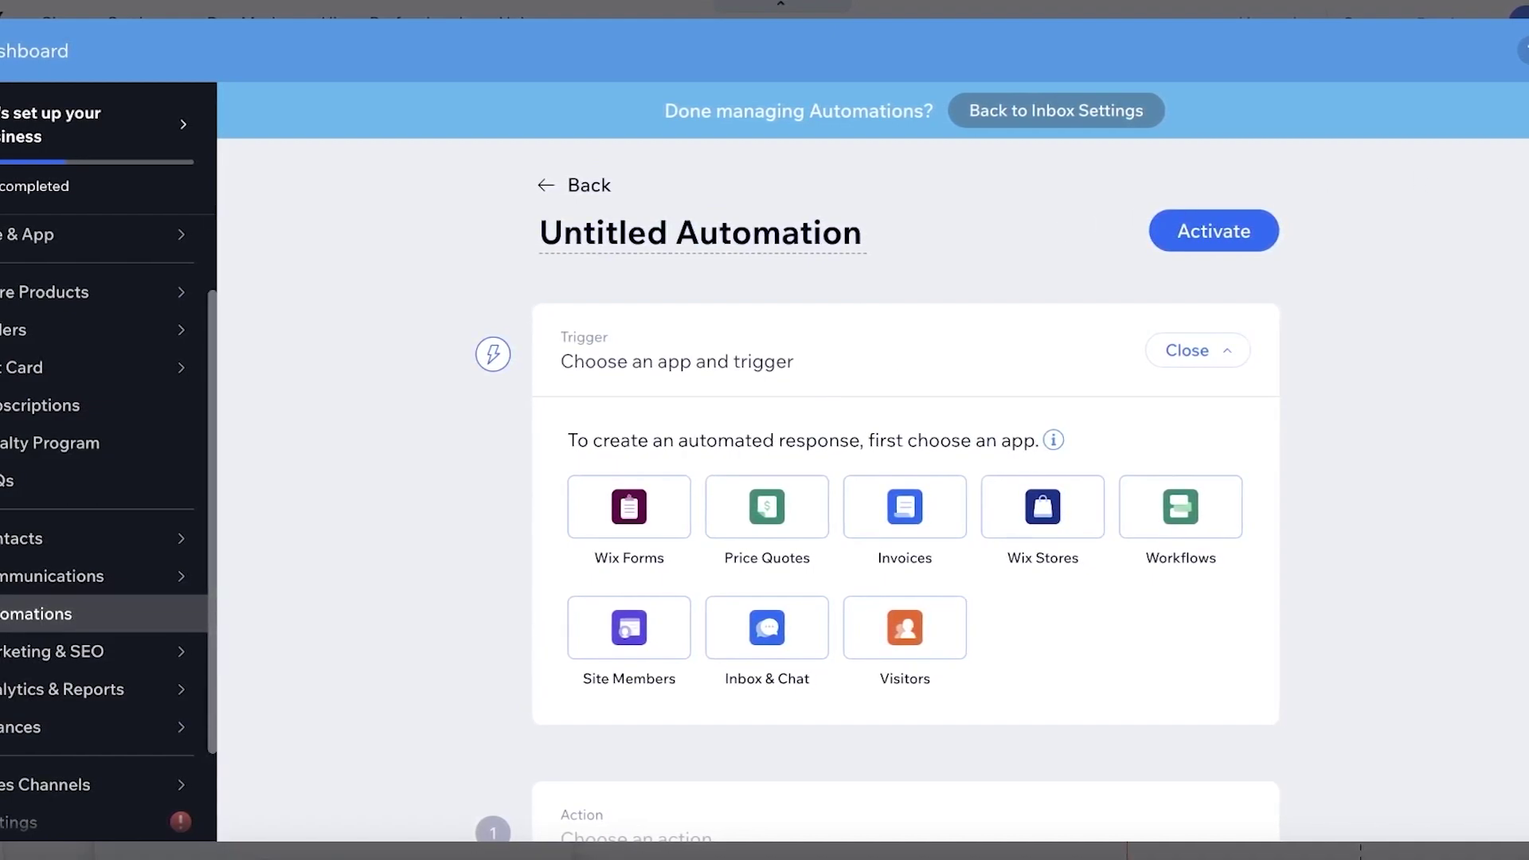
{"action": "scroll", "coordinate": [92, 725], "scroll_direction": "down", "scroll_amount": 3}
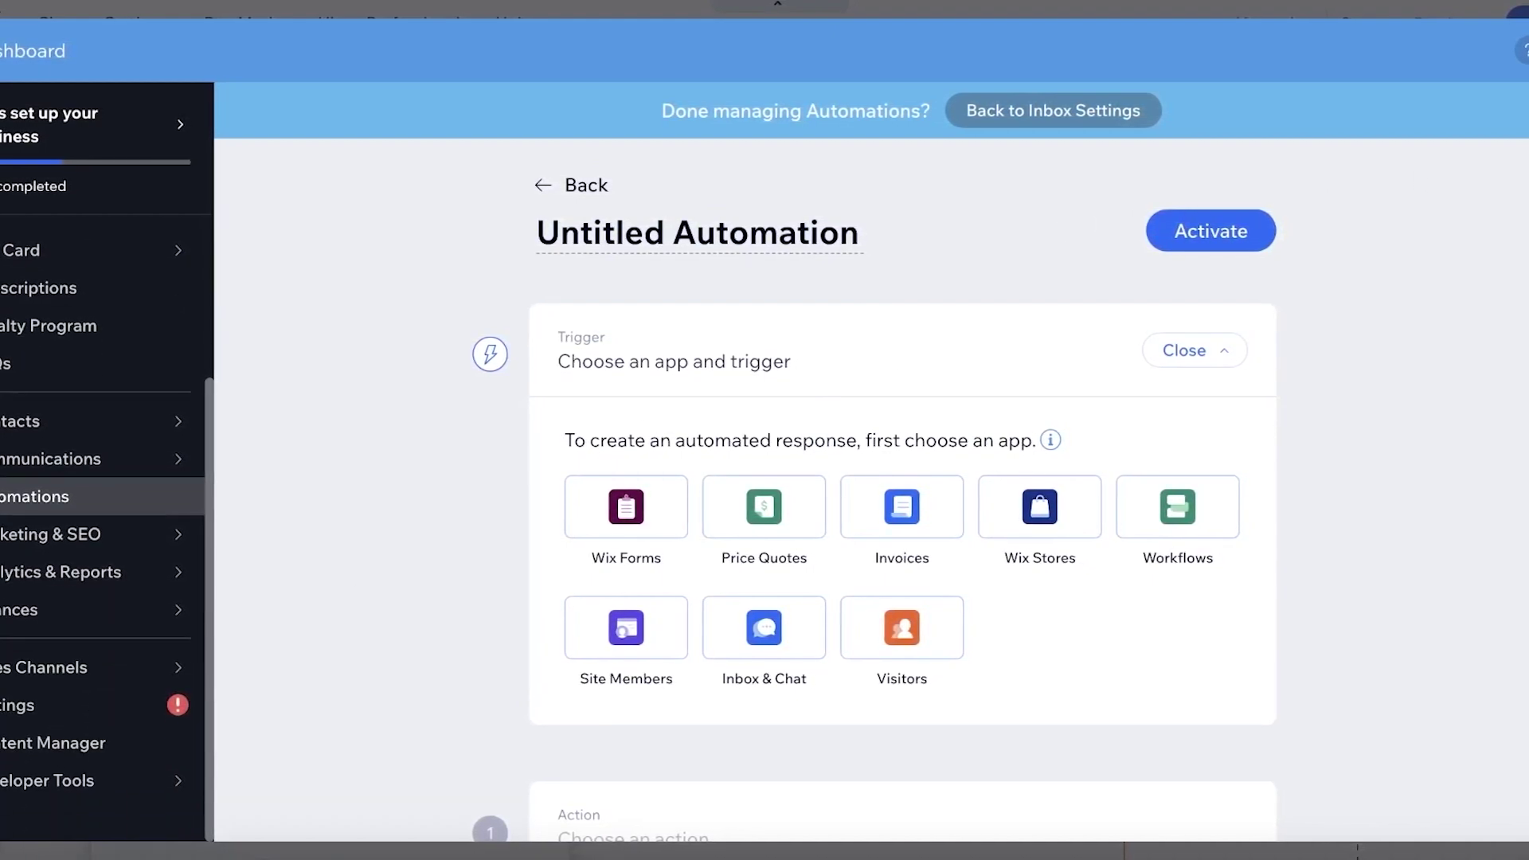
{"action": "left_click", "coordinate": [960, 113]}
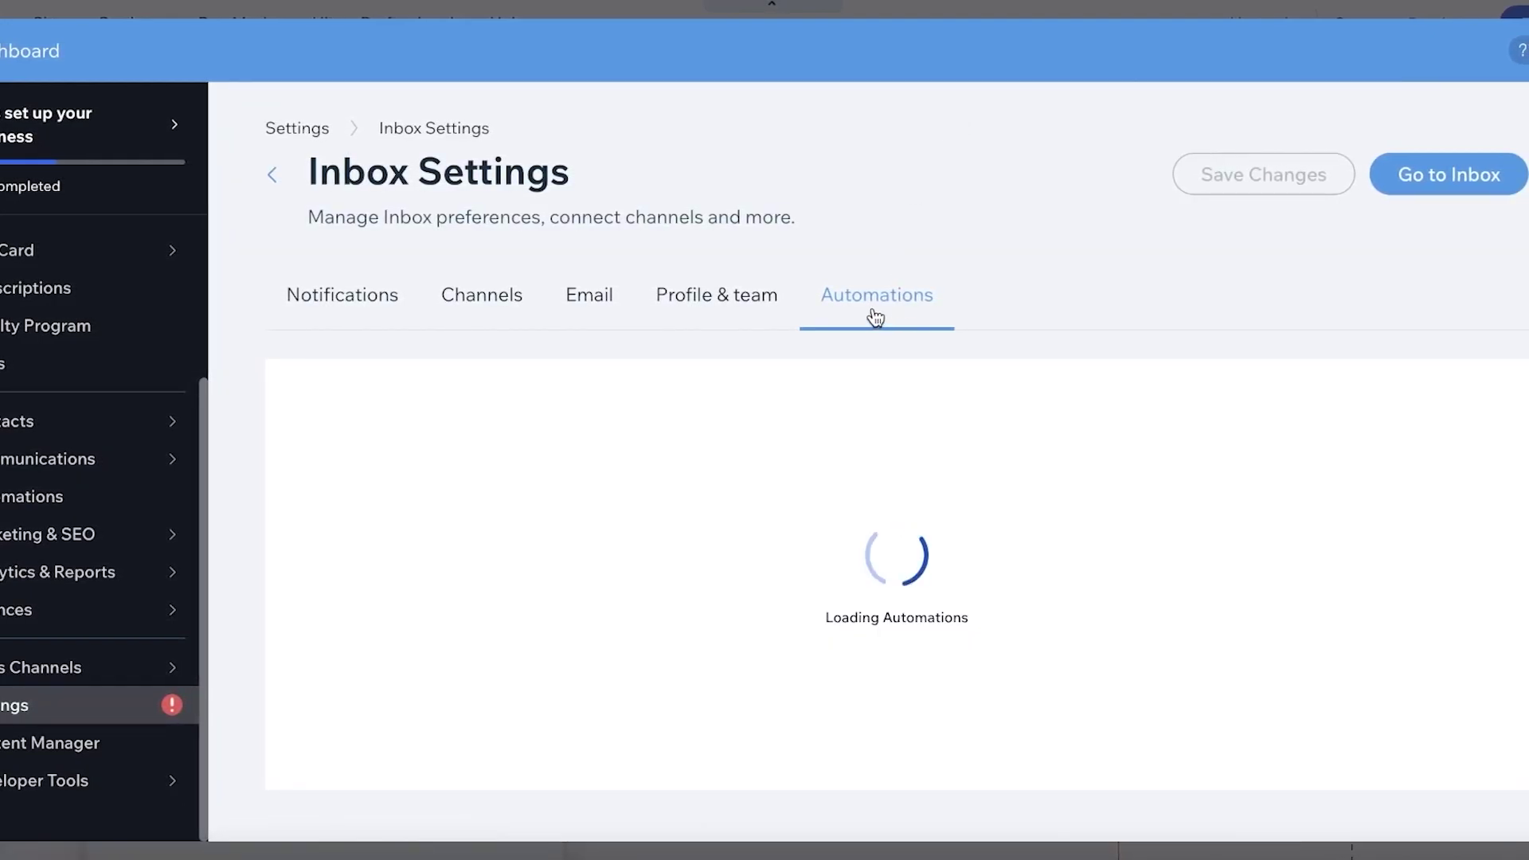
Start an automation from the 'Auto-reply to chat messages' template and add Action 2
{"action": "scroll", "coordinate": [591, 508], "scroll_direction": "down", "scroll_amount": 2}
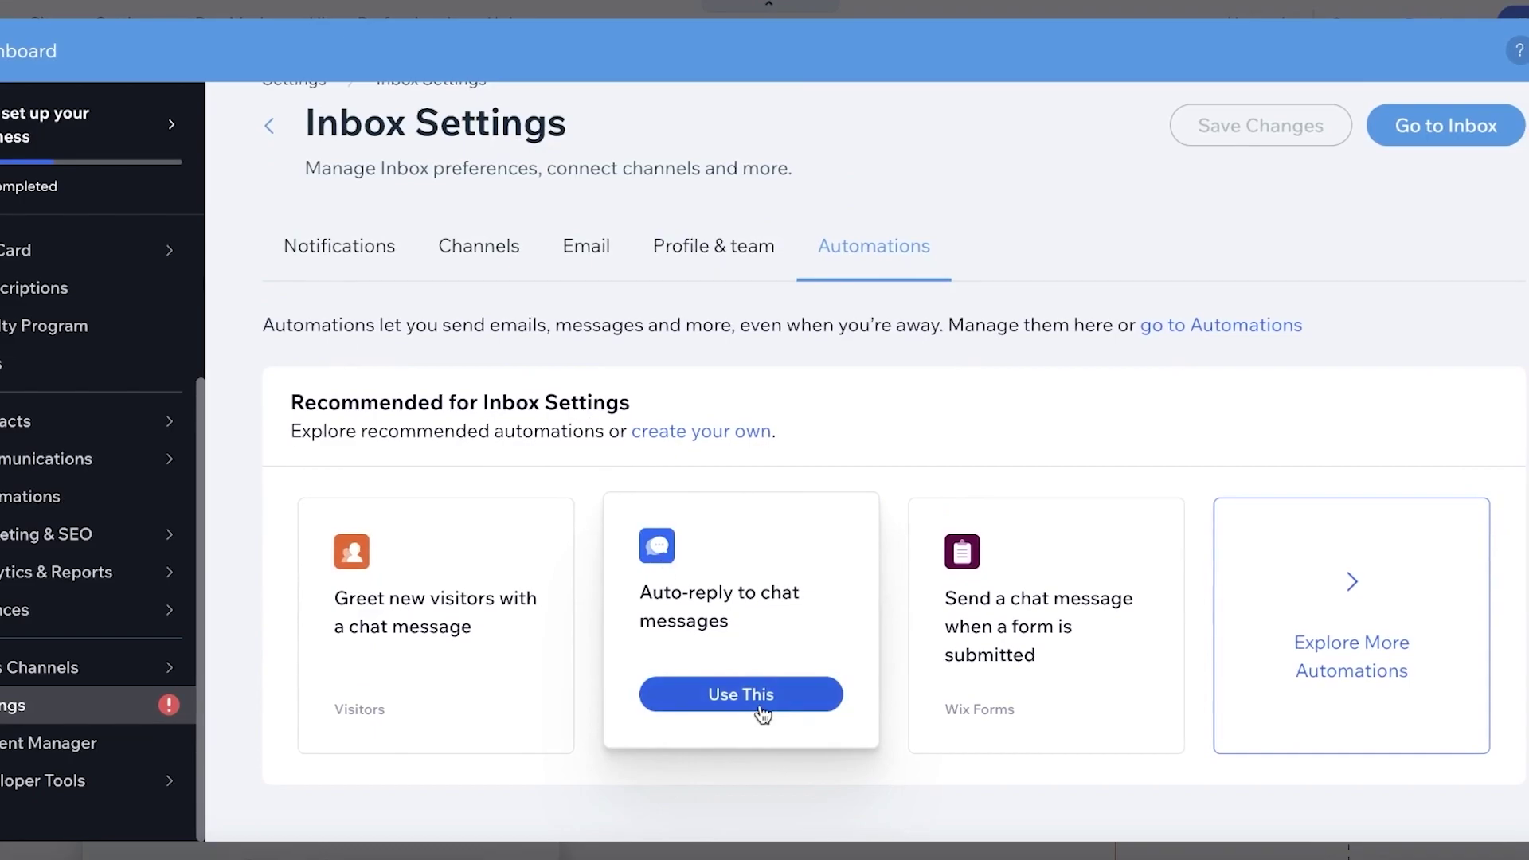
{"action": "left_click", "coordinate": [741, 692]}
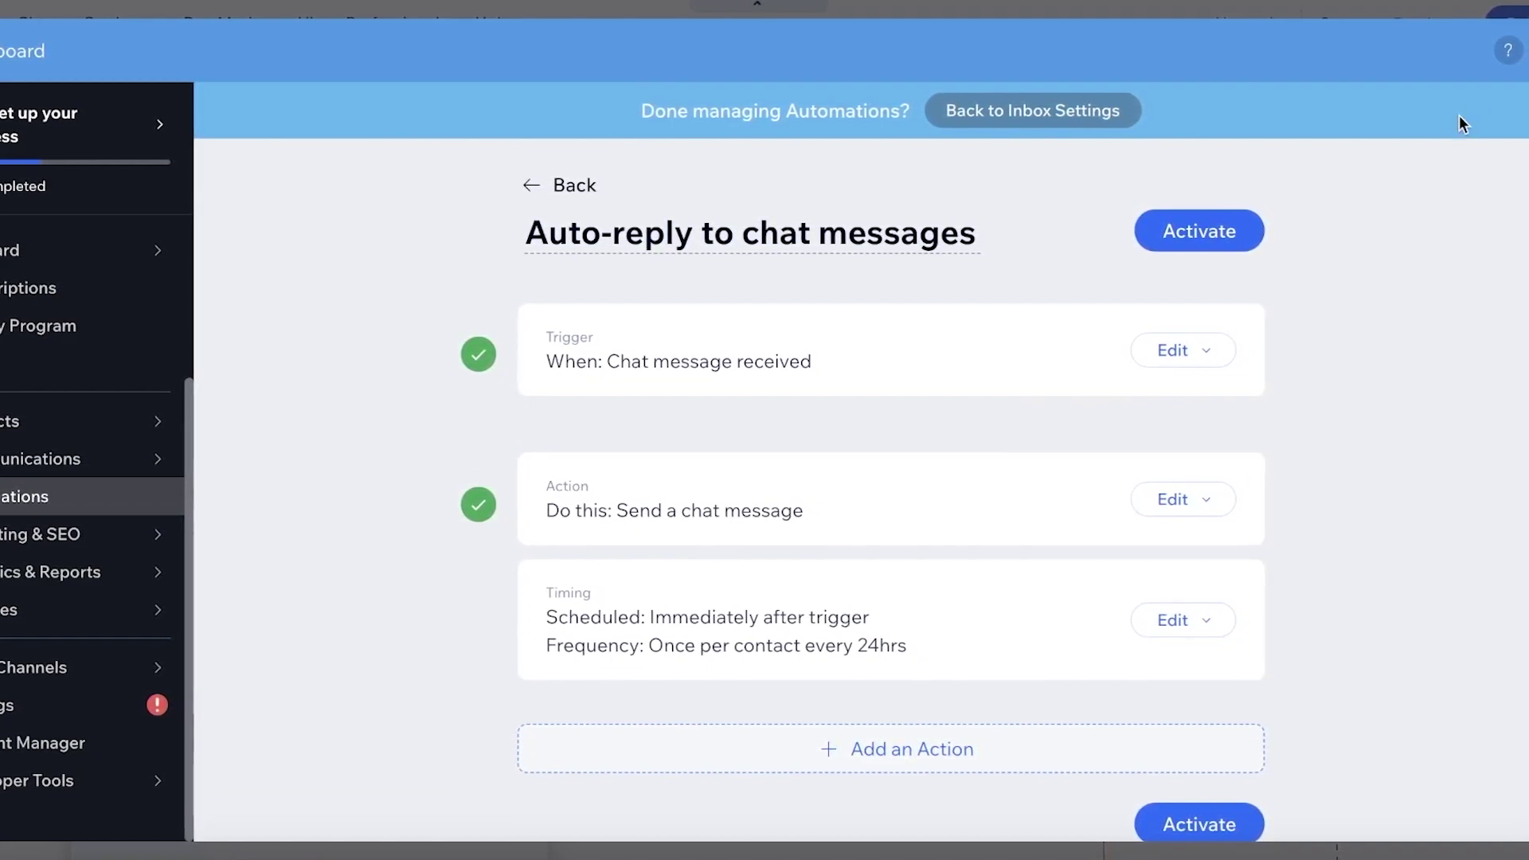
{"action": "scroll", "coordinate": [1282, 437], "scroll_direction": "down", "scroll_amount": 1}
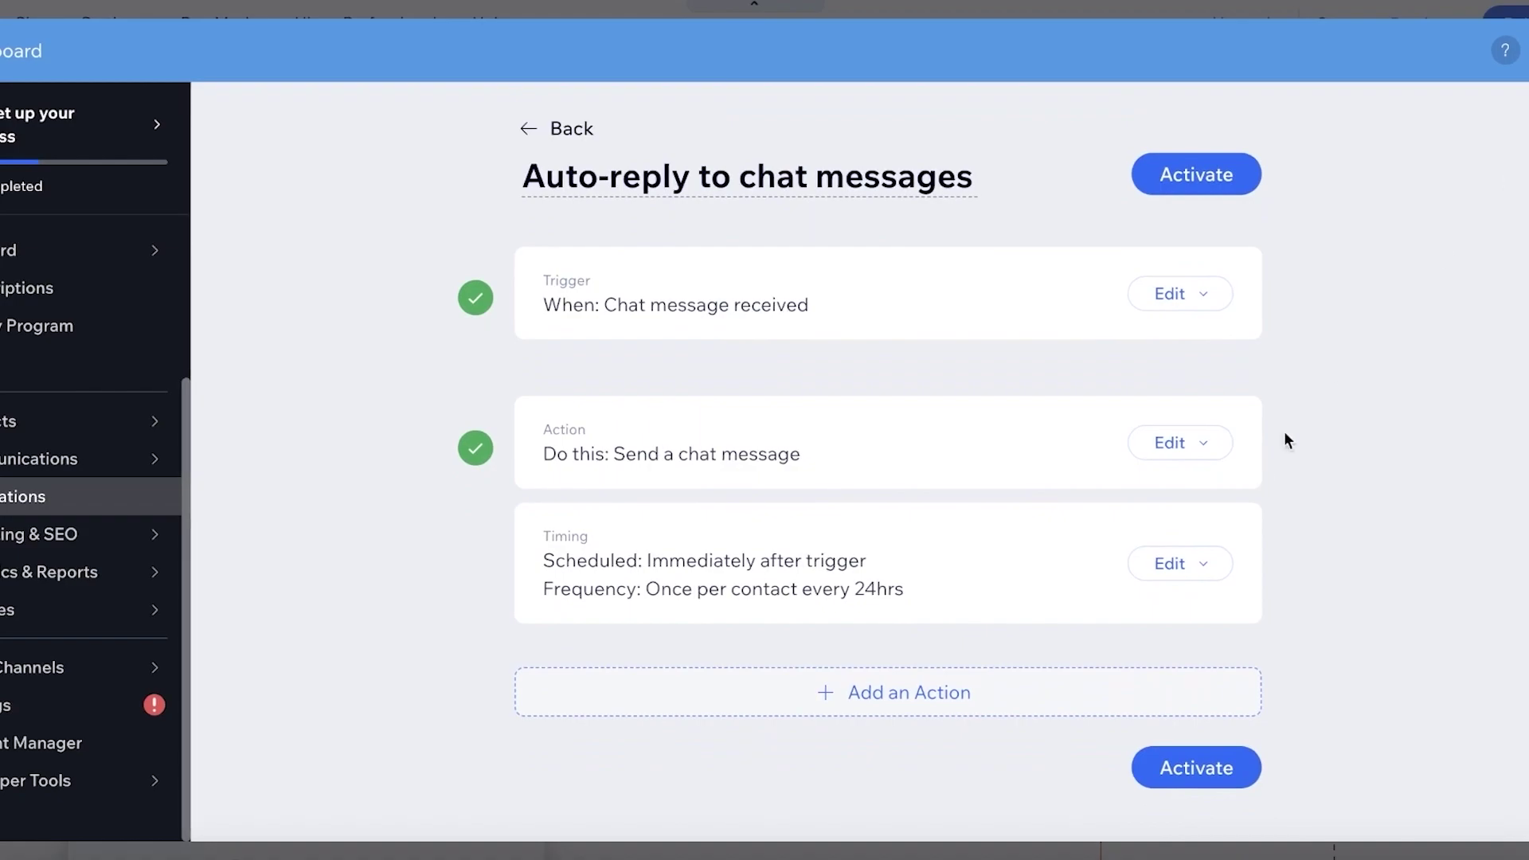
{"action": "left_click", "coordinate": [947, 692]}
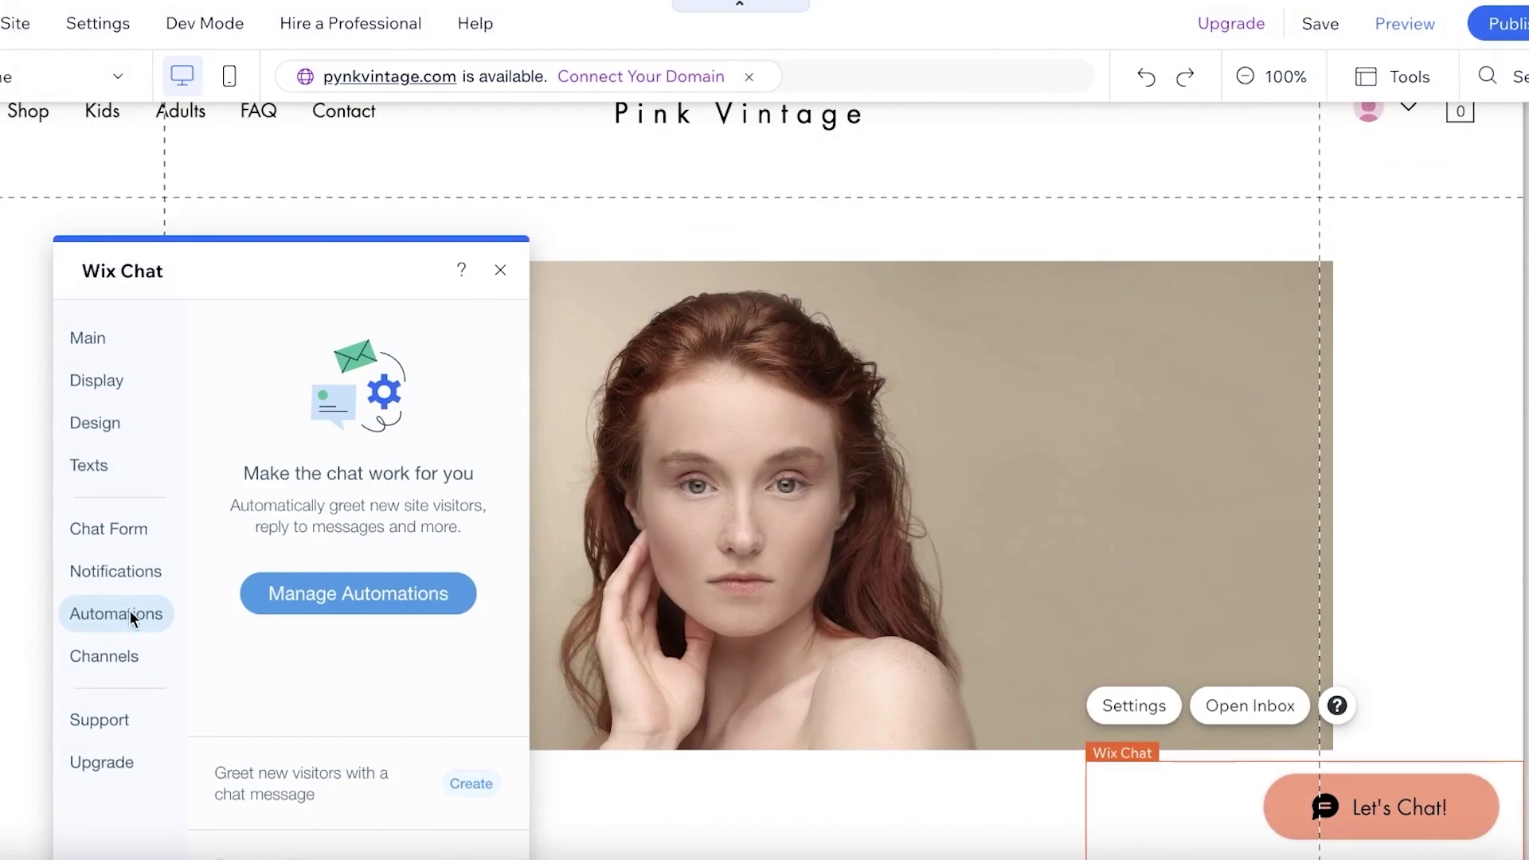
Review the Wix Chat Channels, Support and Main settings, then close the chat panel
{"action": "left_click", "coordinate": [118, 643]}
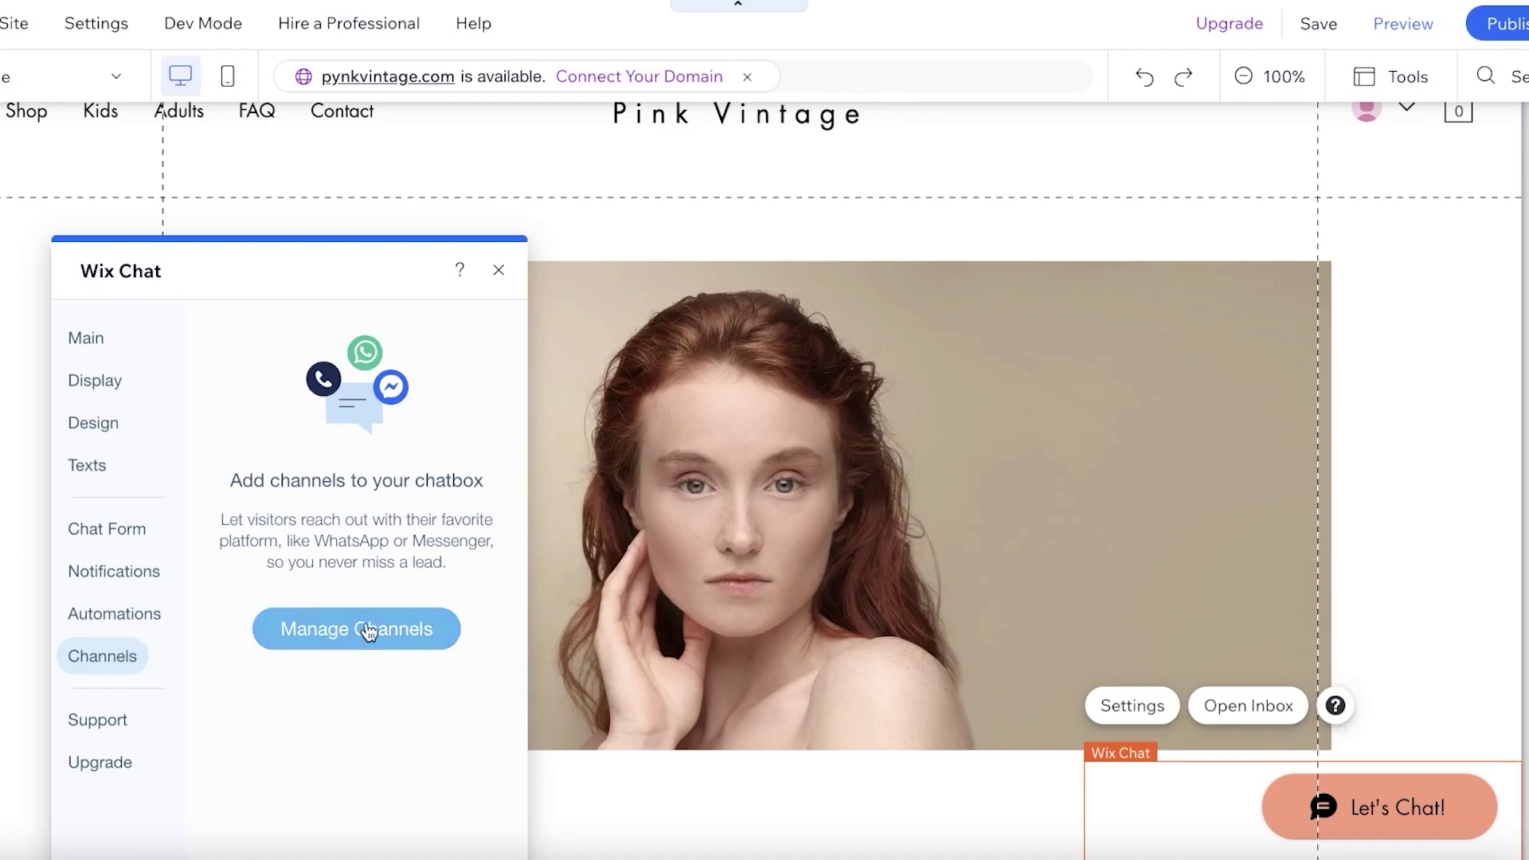
{"action": "left_click", "coordinate": [123, 720]}
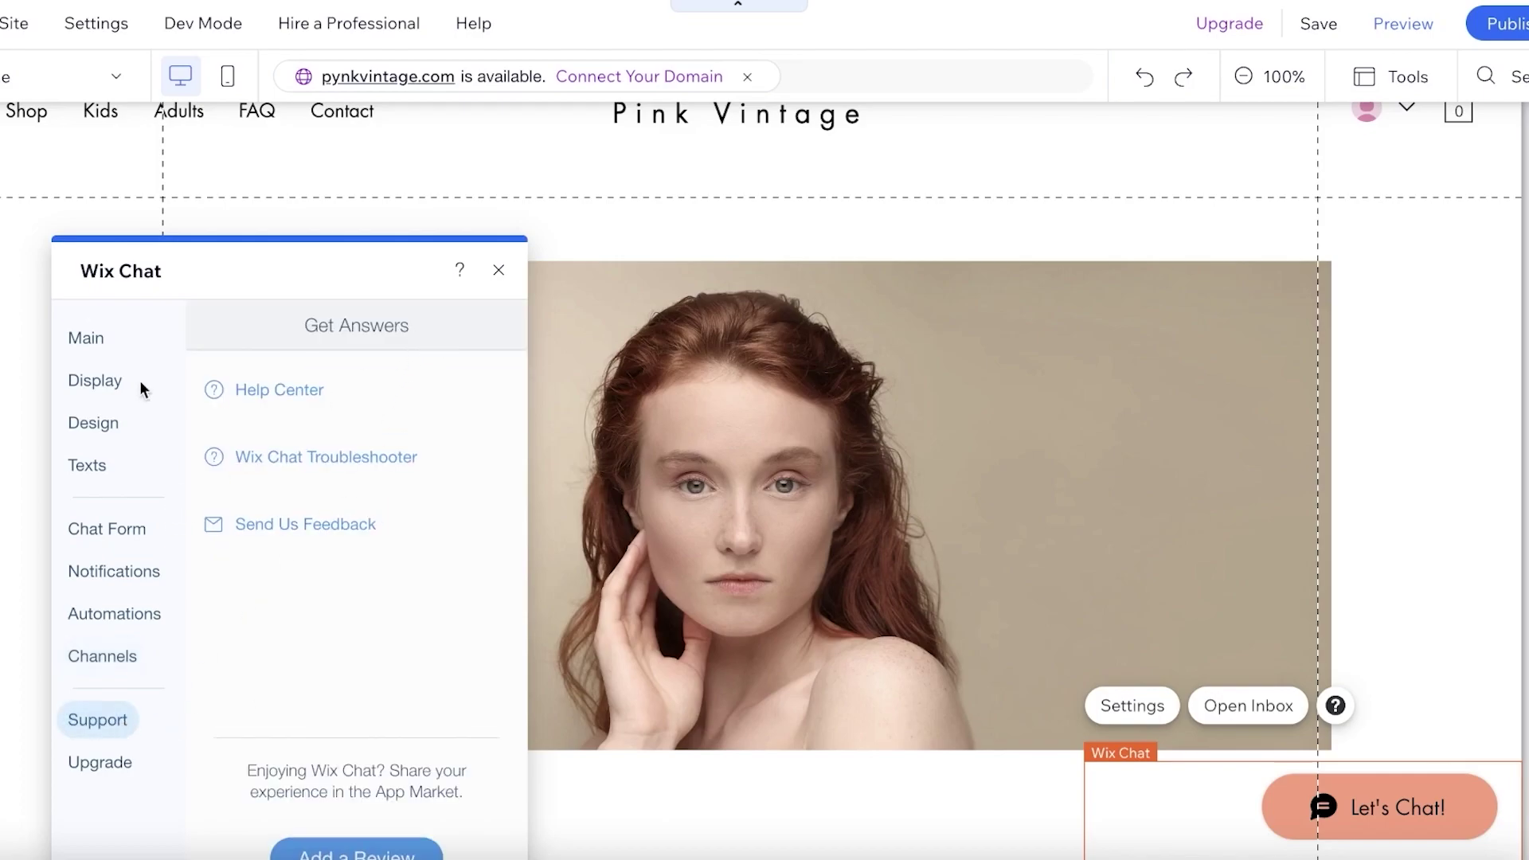
{"action": "left_click", "coordinate": [96, 340]}
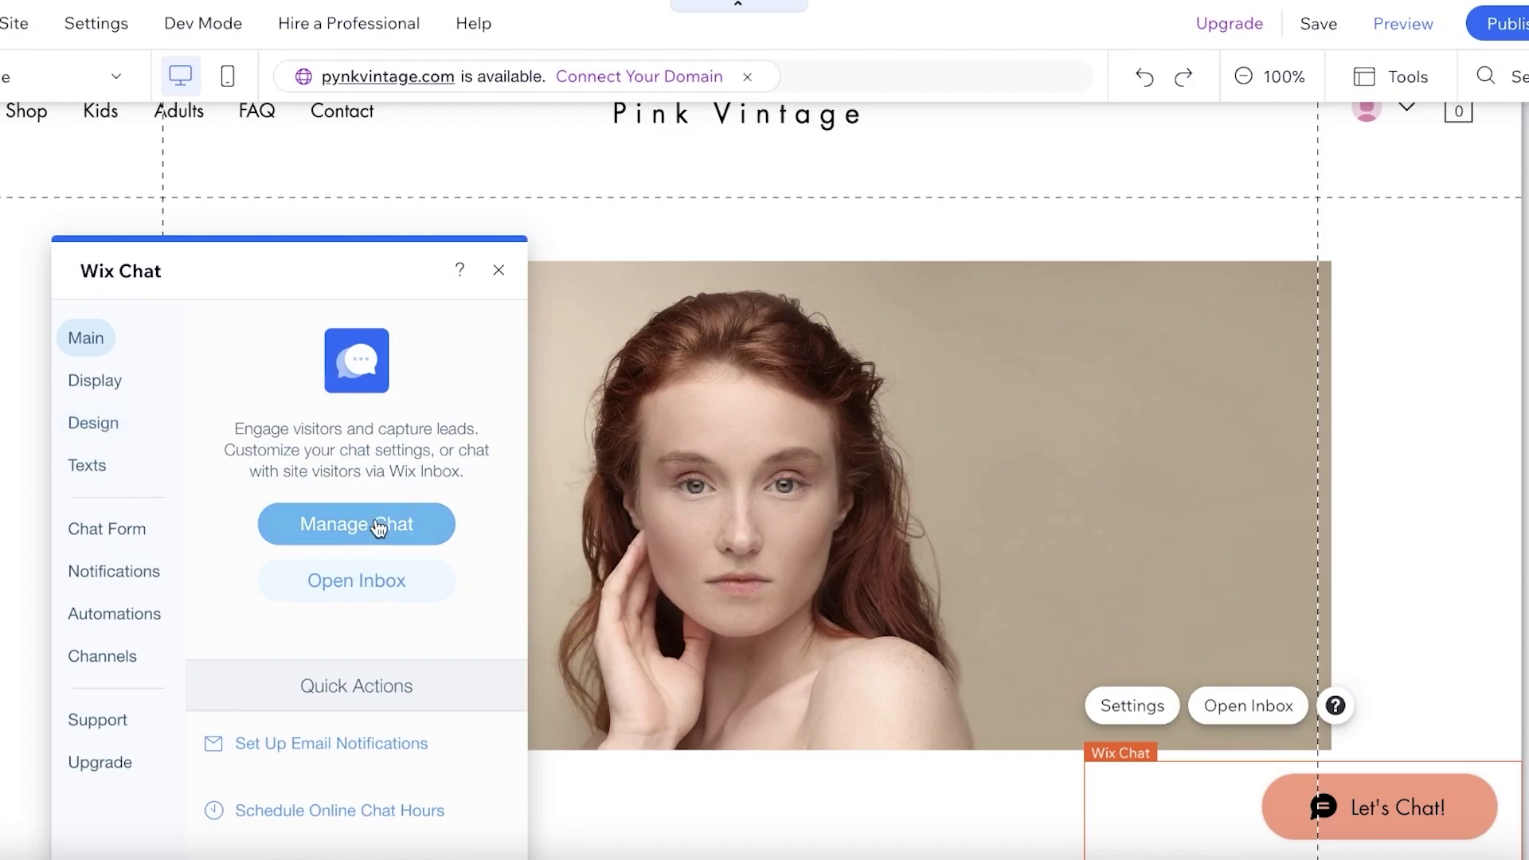
{"action": "left_click", "coordinate": [498, 273]}
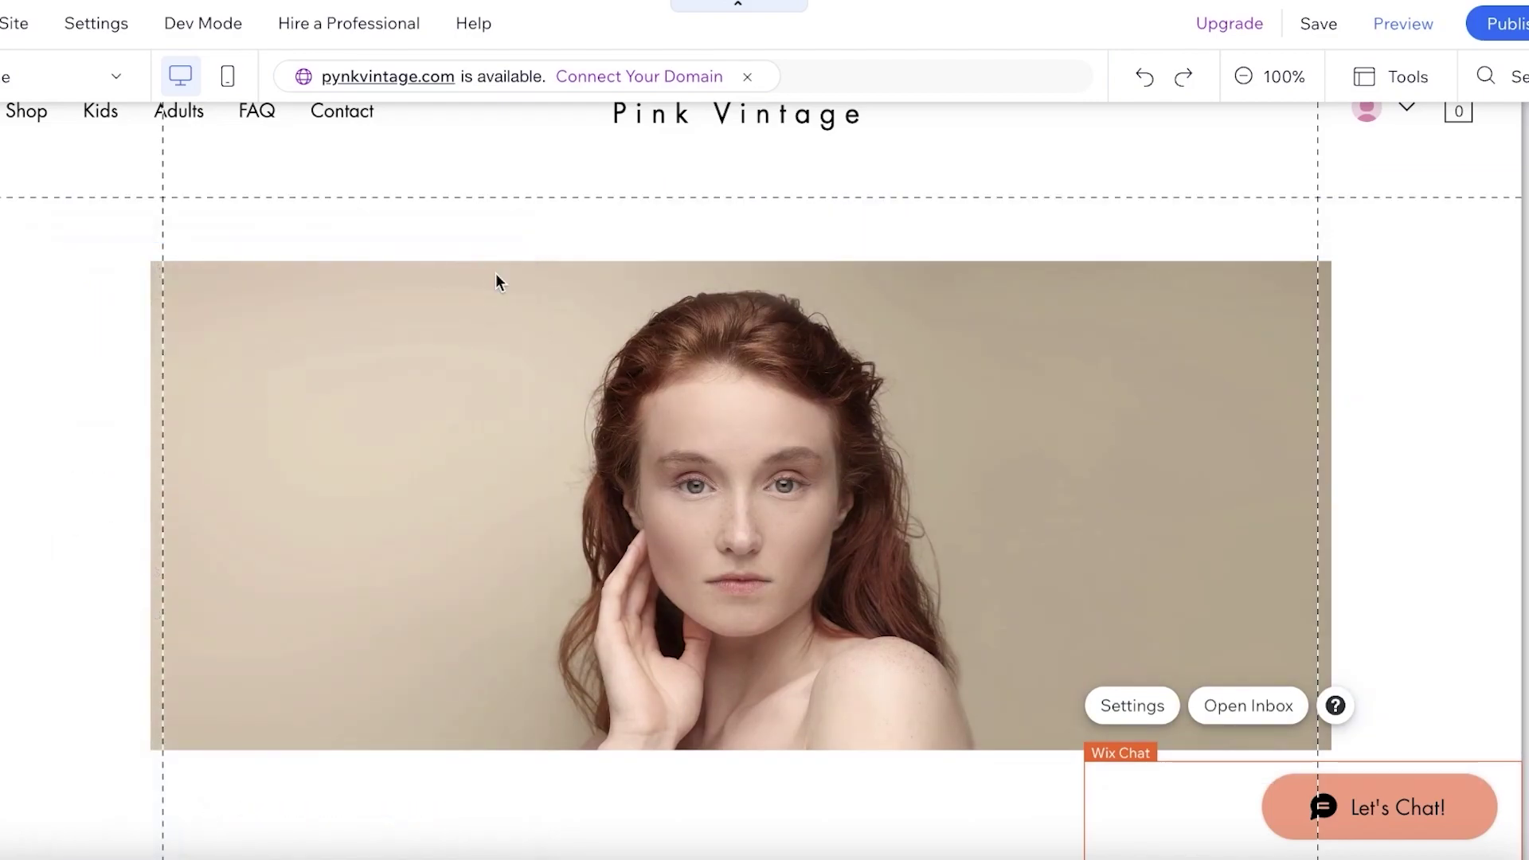
Save the Pink Vintage site, publish it and view the live site
{"action": "left_click", "coordinate": [1322, 25]}
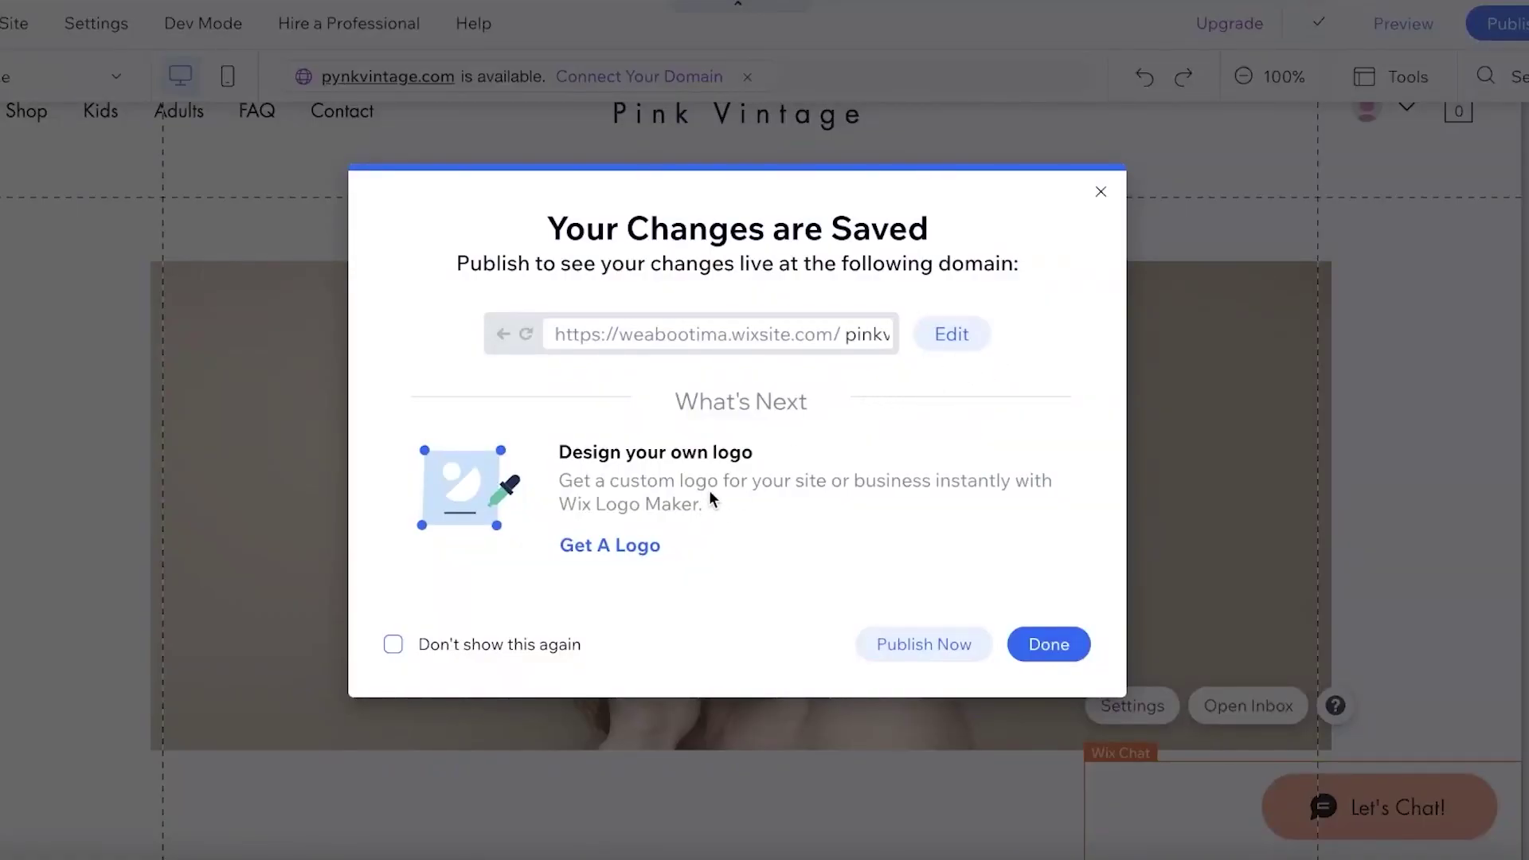
{"action": "left_click", "coordinate": [938, 336]}
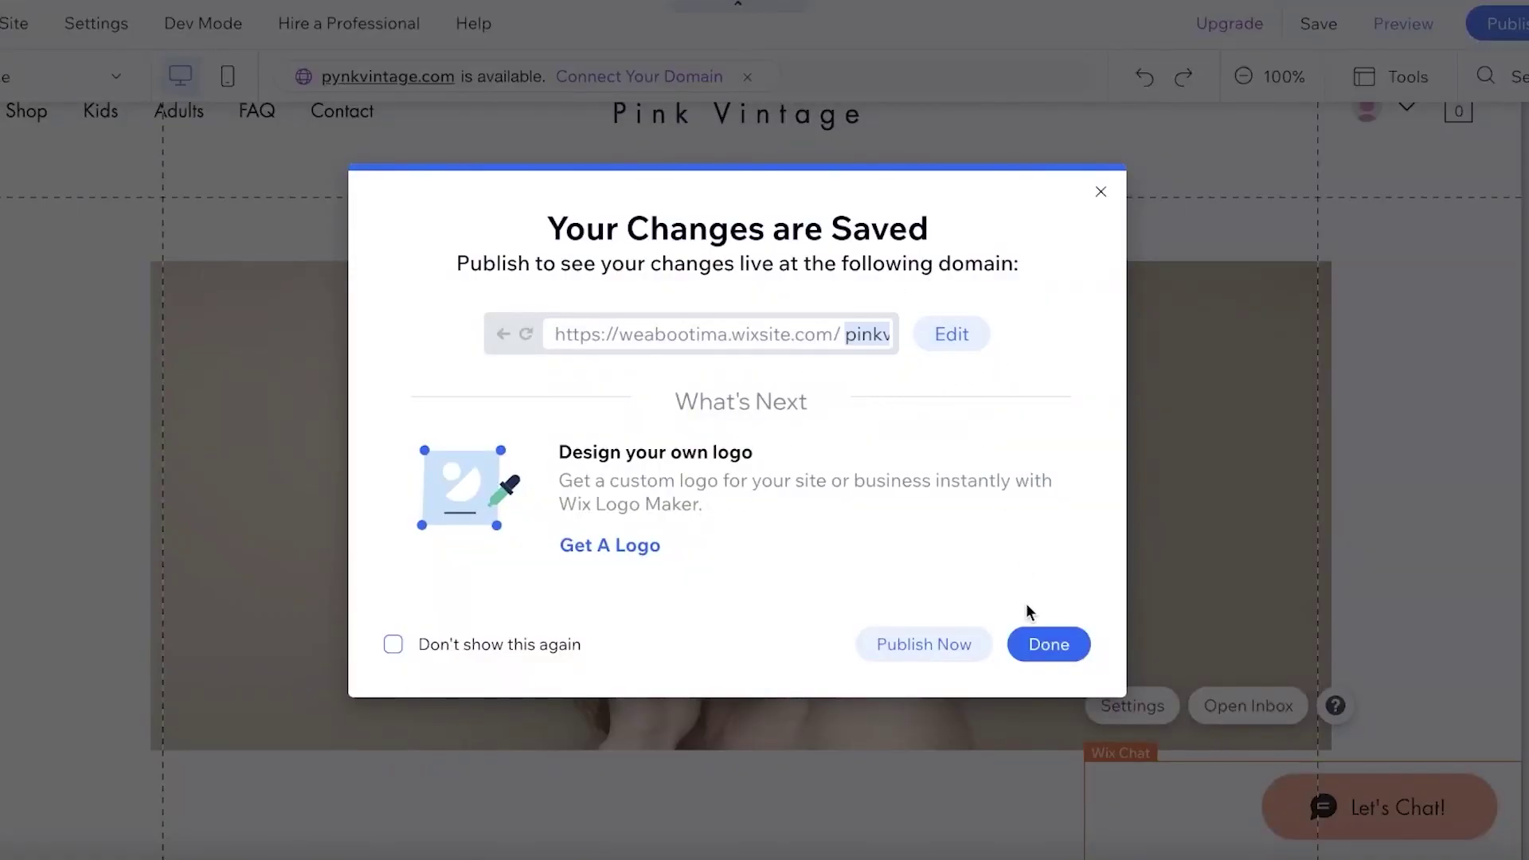
{"action": "left_click", "coordinate": [1039, 645]}
{"action": "left_click", "coordinate": [1515, 25]}
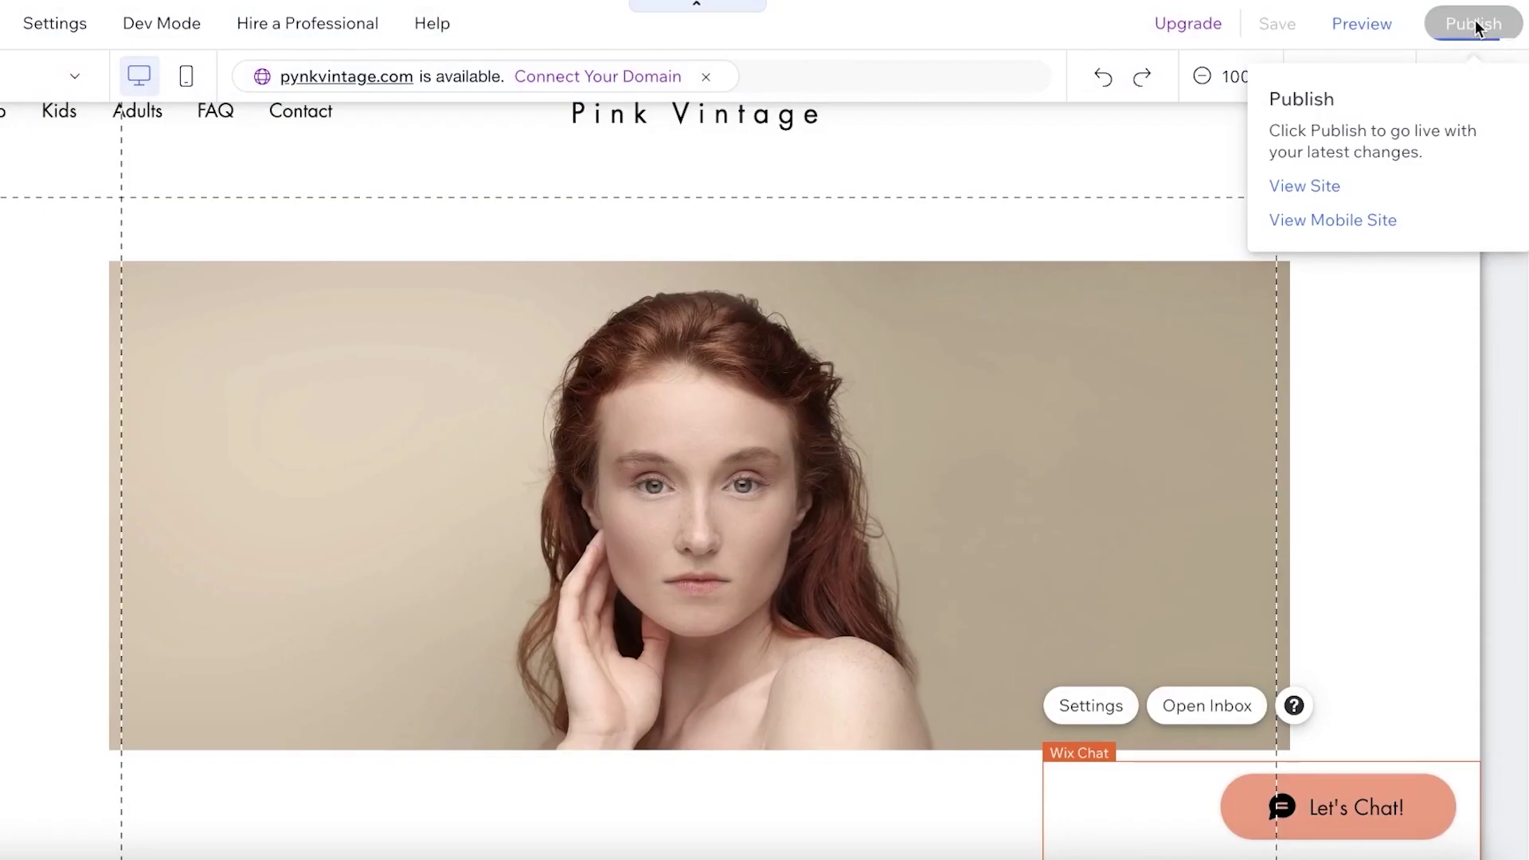
{"action": "left_click", "coordinate": [879, 346]}
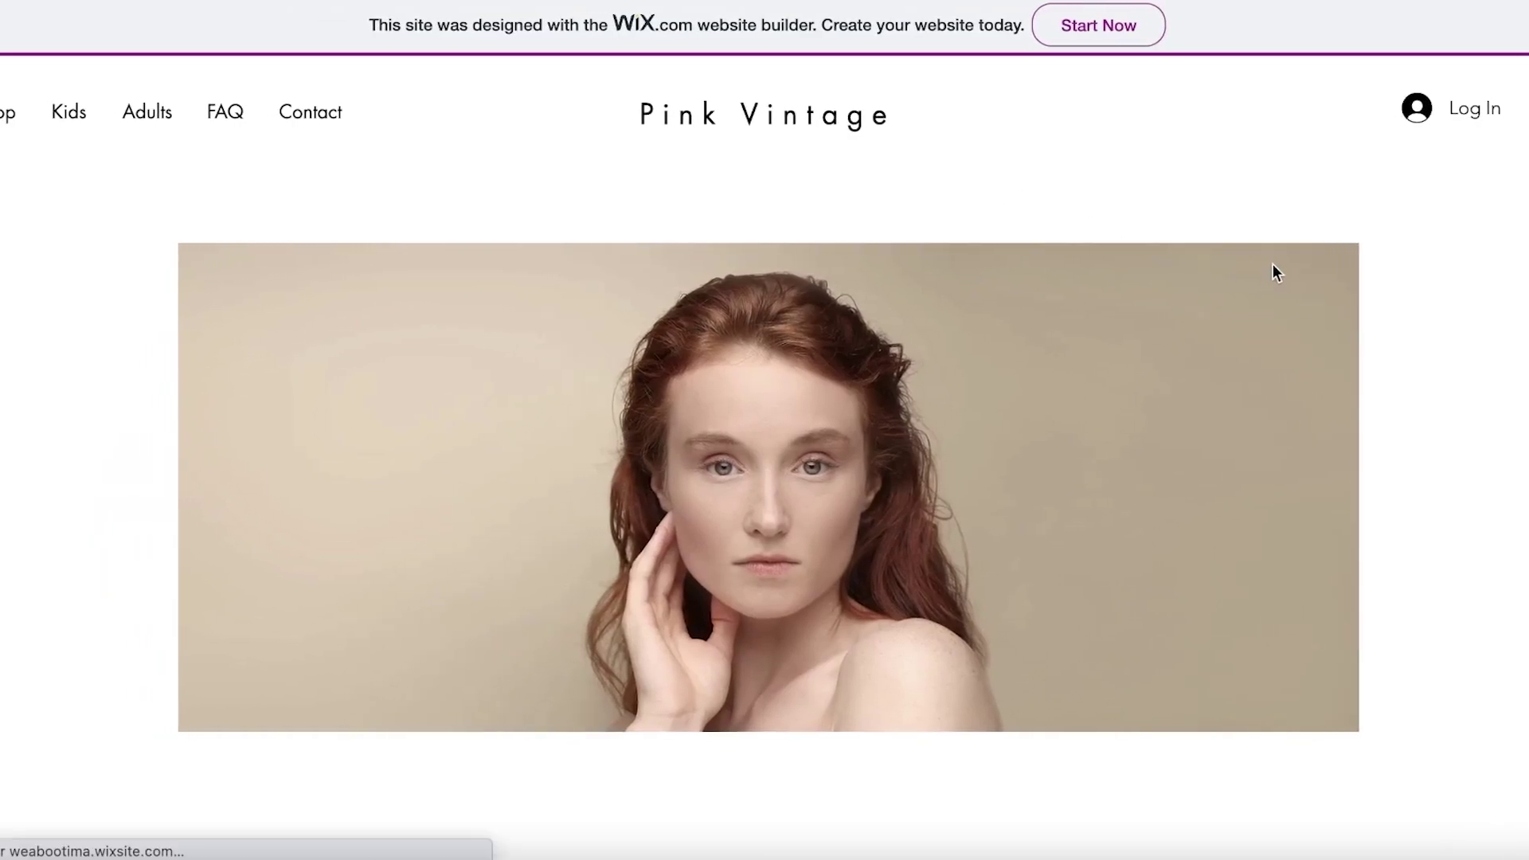
On the live Pink Vintage homepage, open the Let's Chat pre-chat form, then close it
{"action": "scroll", "coordinate": [1273, 273], "scroll_direction": "down", "scroll_amount": 15}
{"action": "scroll", "coordinate": [1256, 283], "scroll_direction": "up", "scroll_amount": 15}
{"action": "left_click", "coordinate": [1361, 808]}
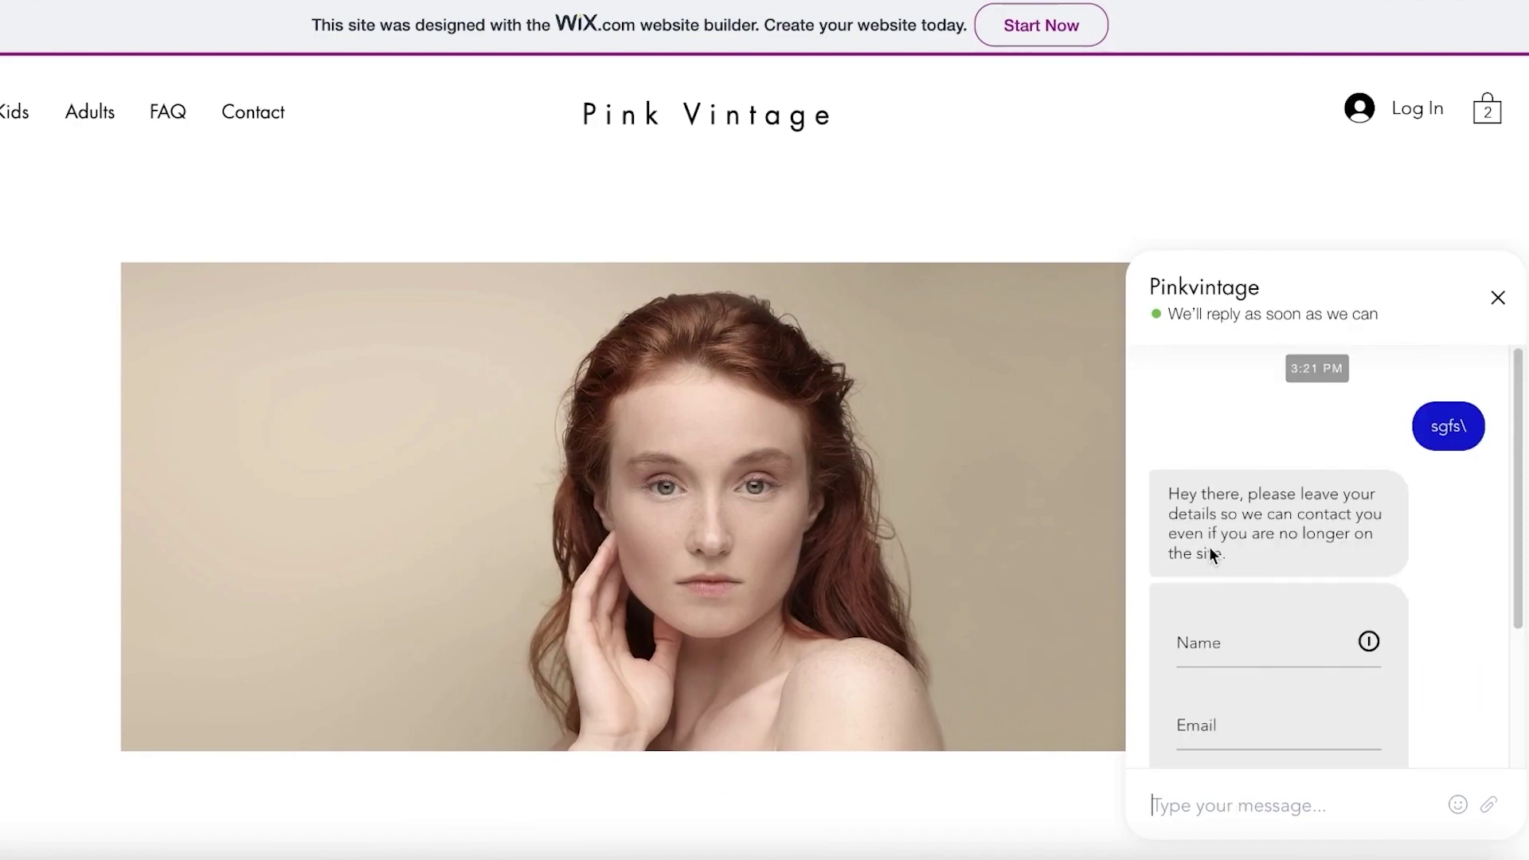
{"action": "left_click", "coordinate": [1498, 299]}
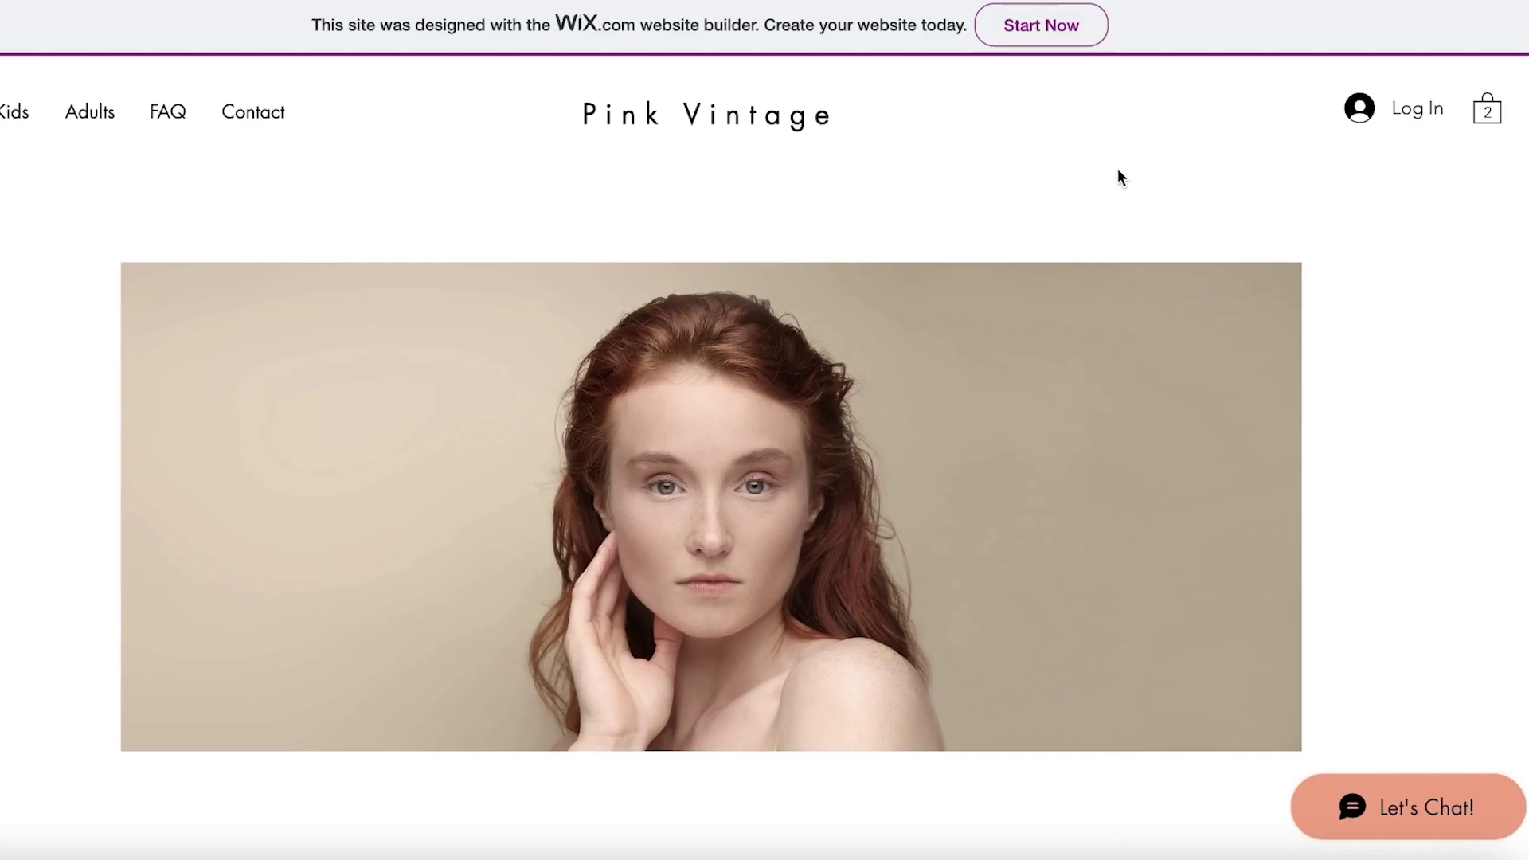
{"action": "scroll", "coordinate": [1114, 176], "scroll_direction": "down", "scroll_amount": 10}
{"action": "scroll", "coordinate": [1089, 101], "scroll_direction": "up", "scroll_amount": 8}
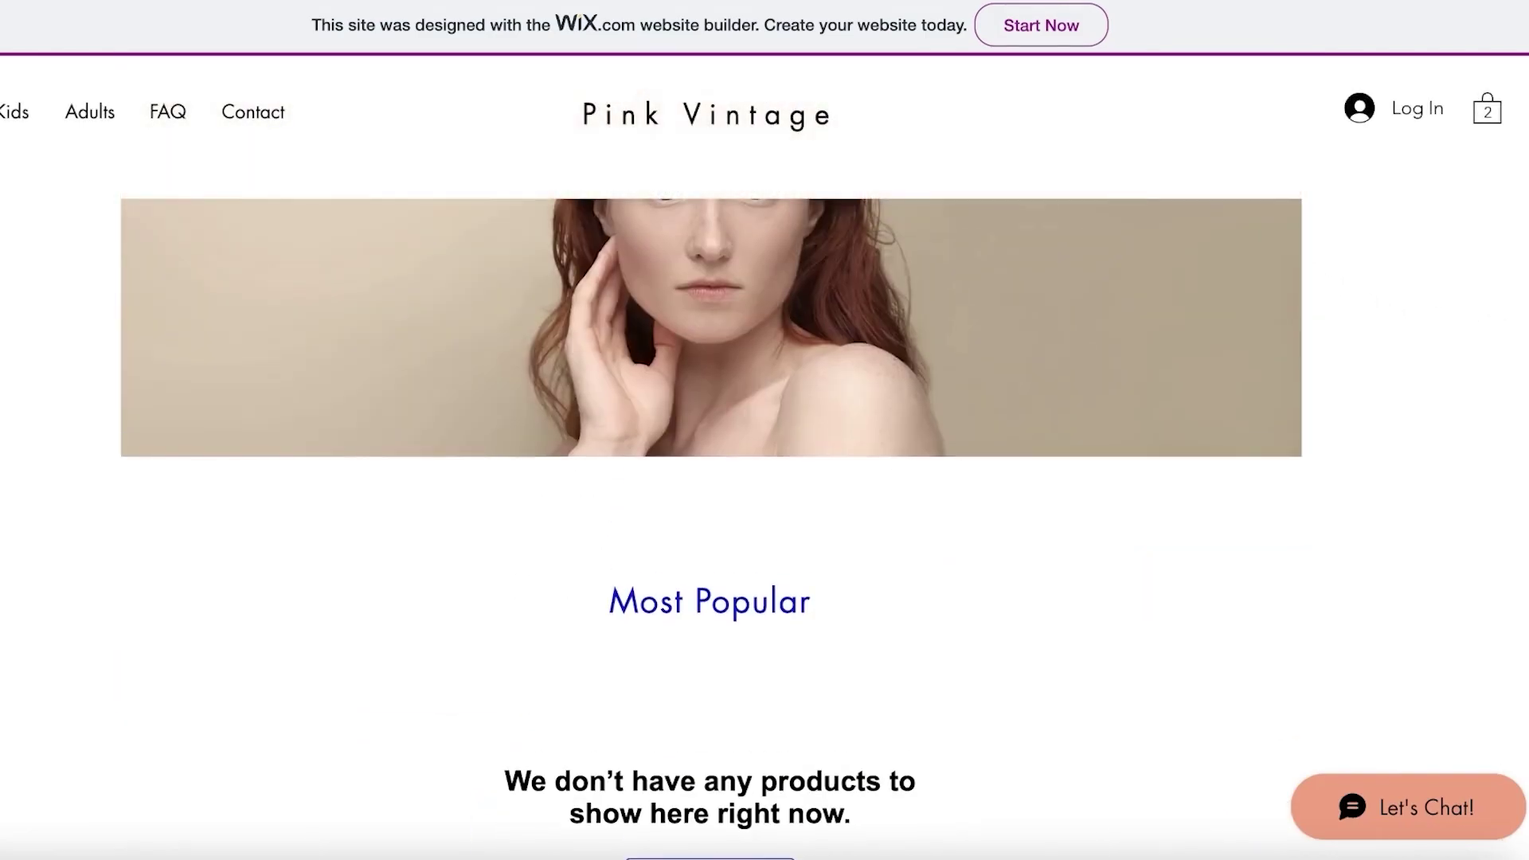